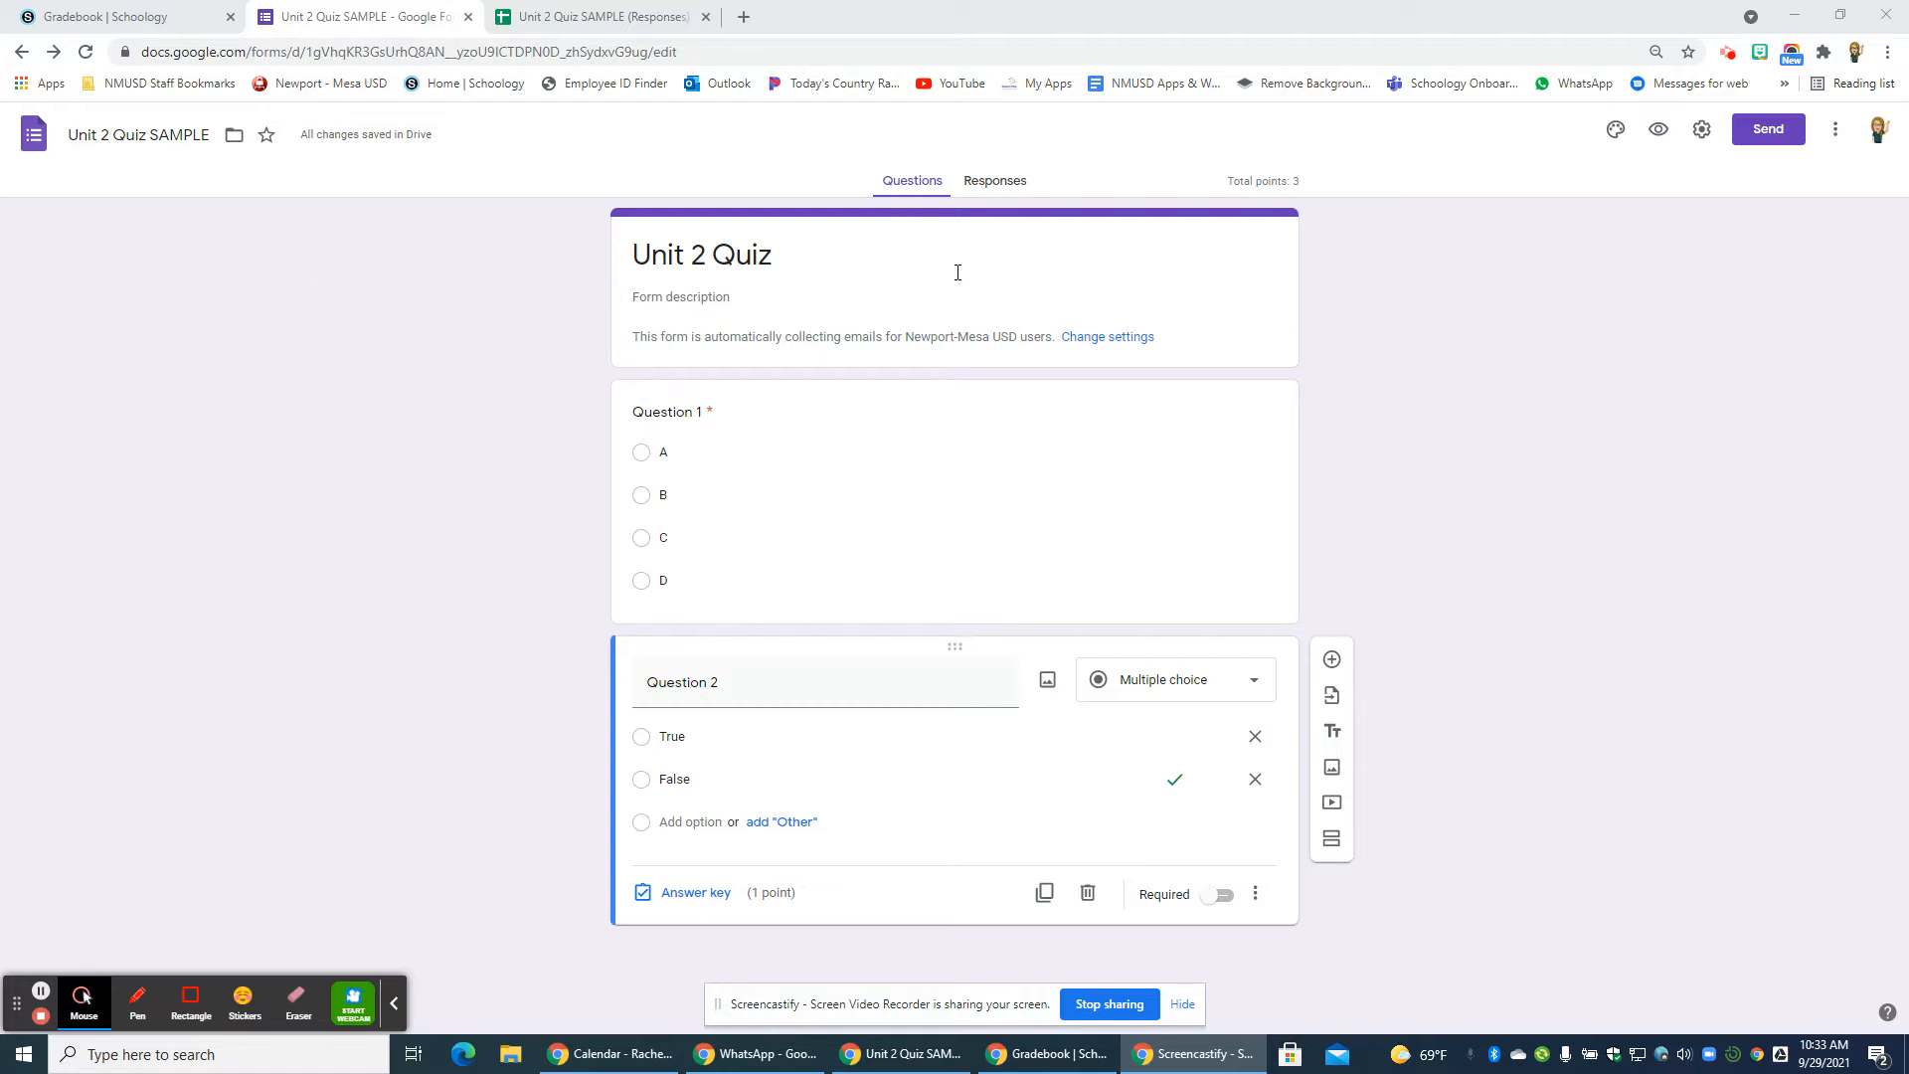
- Check the form's email collection and quiz settings, and save the settings
click(1703, 133)
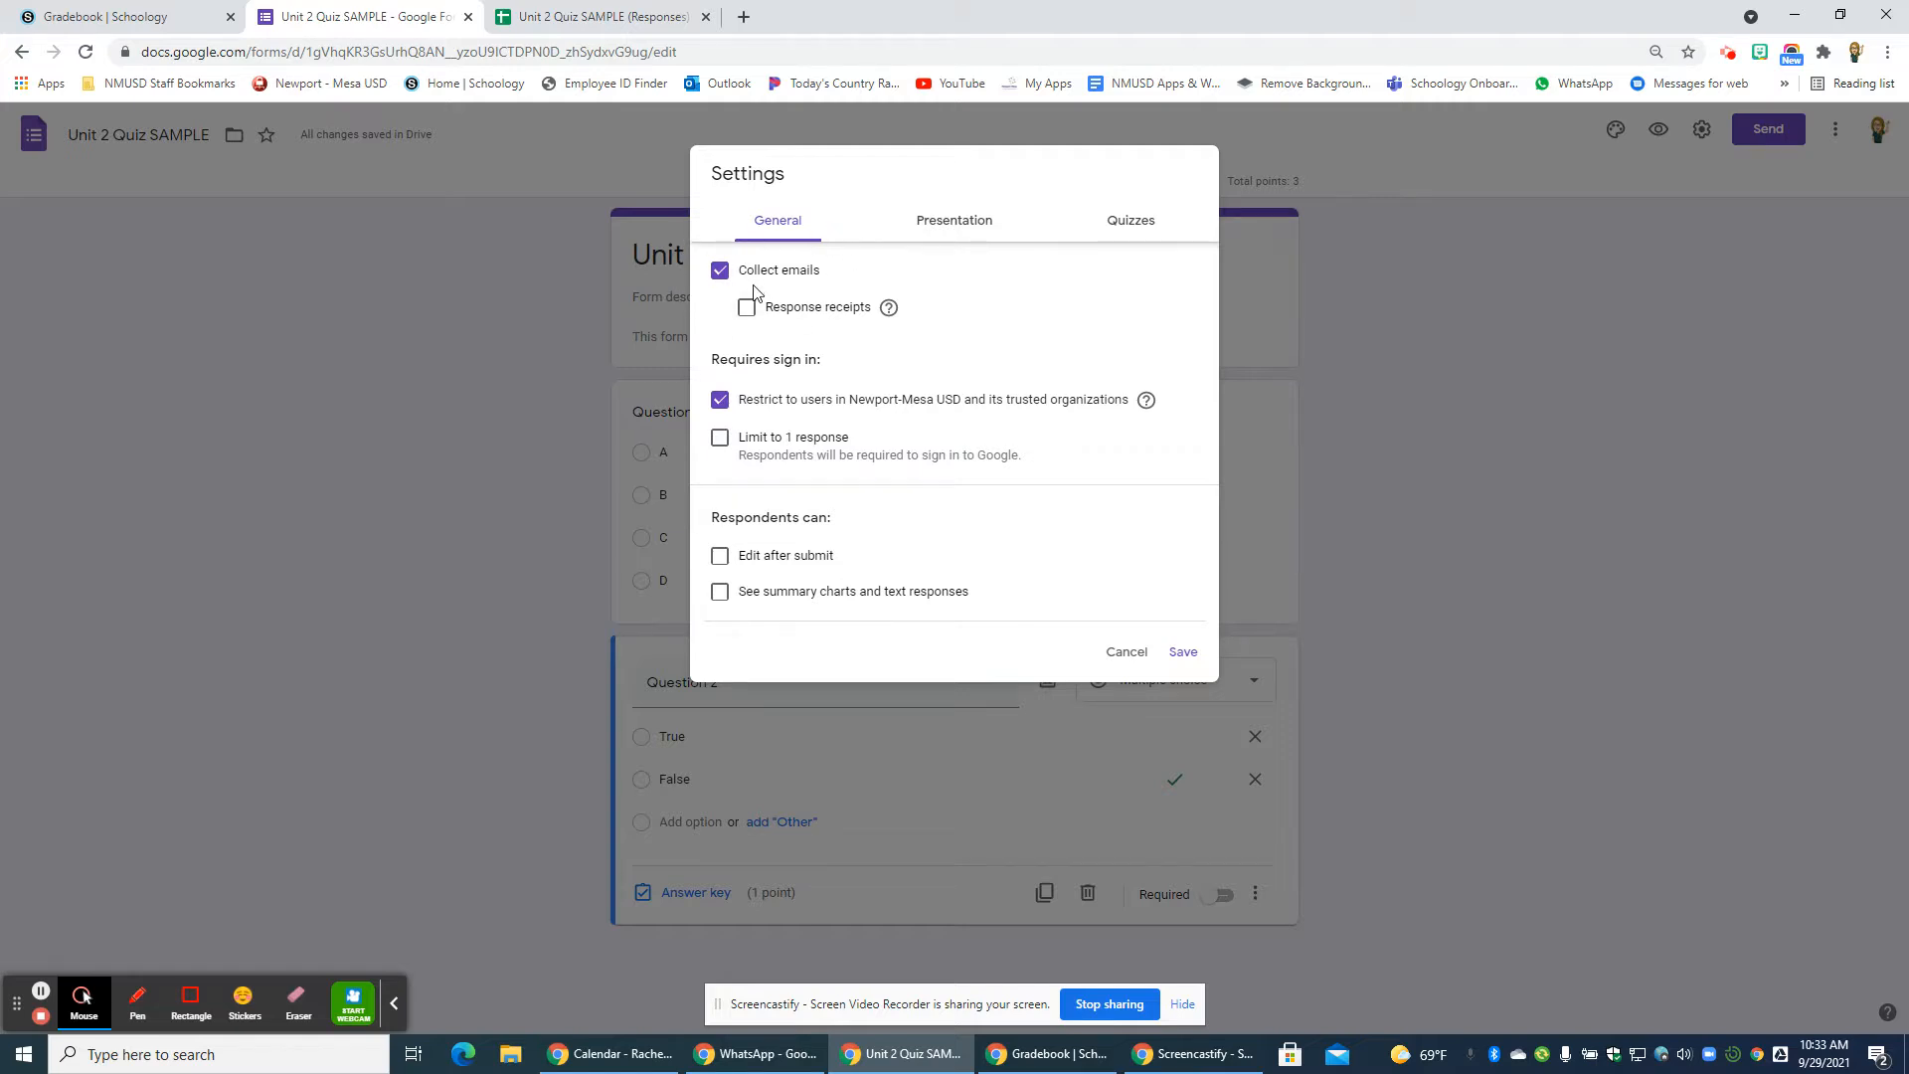
click(1129, 223)
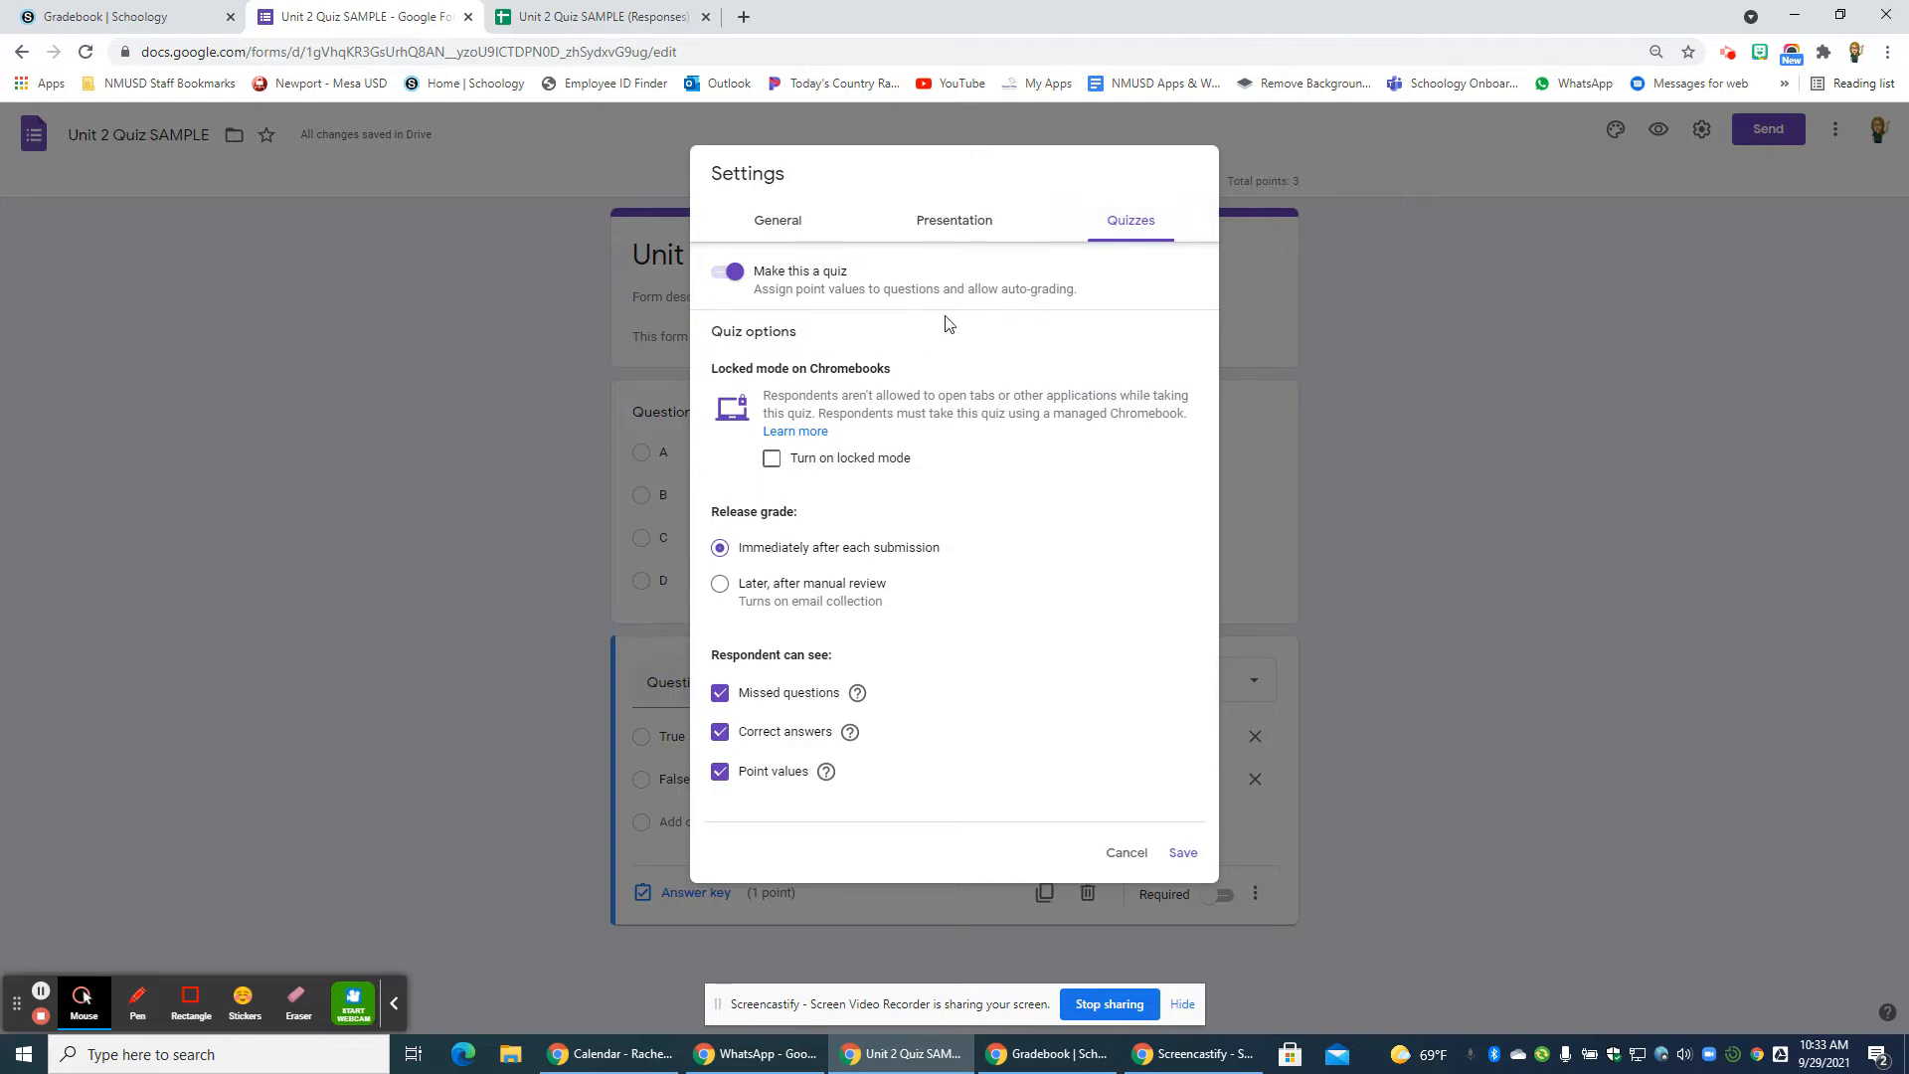
click(1180, 854)
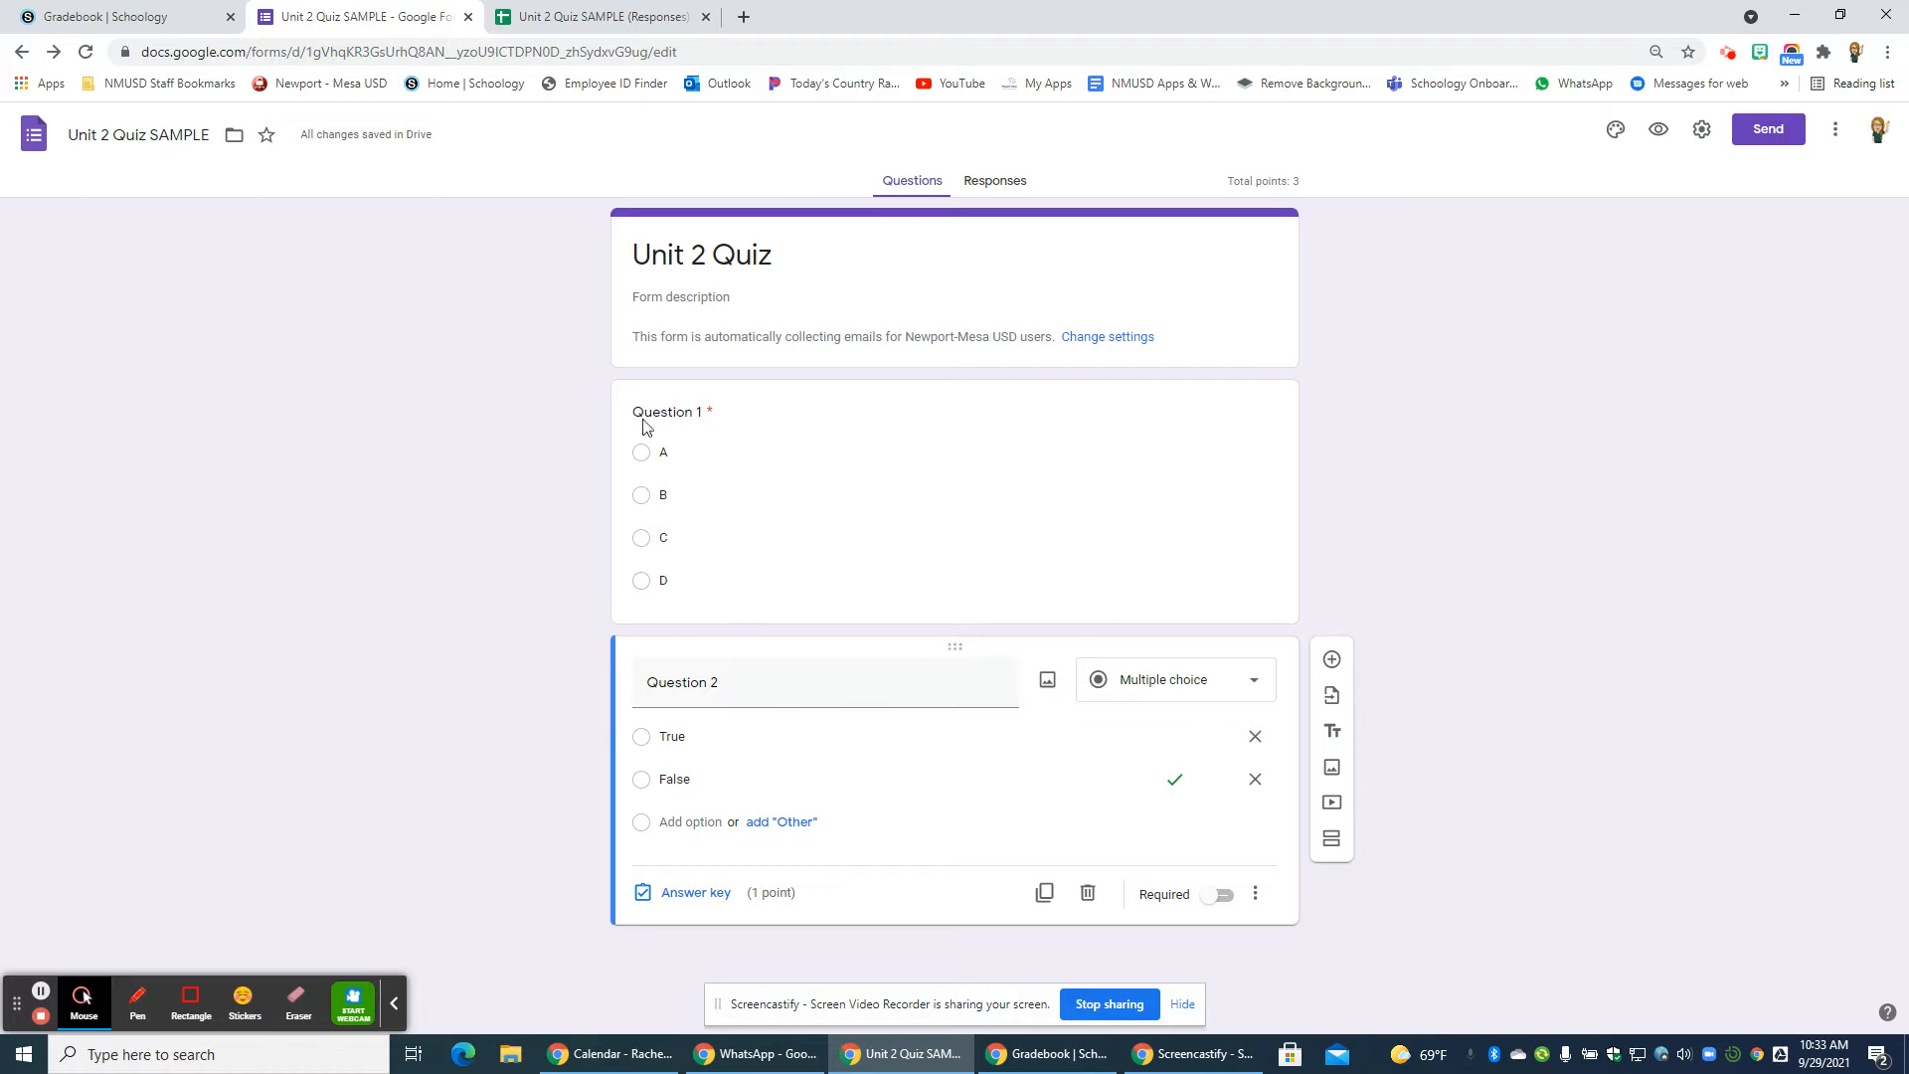
- Open the form's responses in the linked spreadsheet and close the duplicate spreadsheet tab
click(1013, 200)
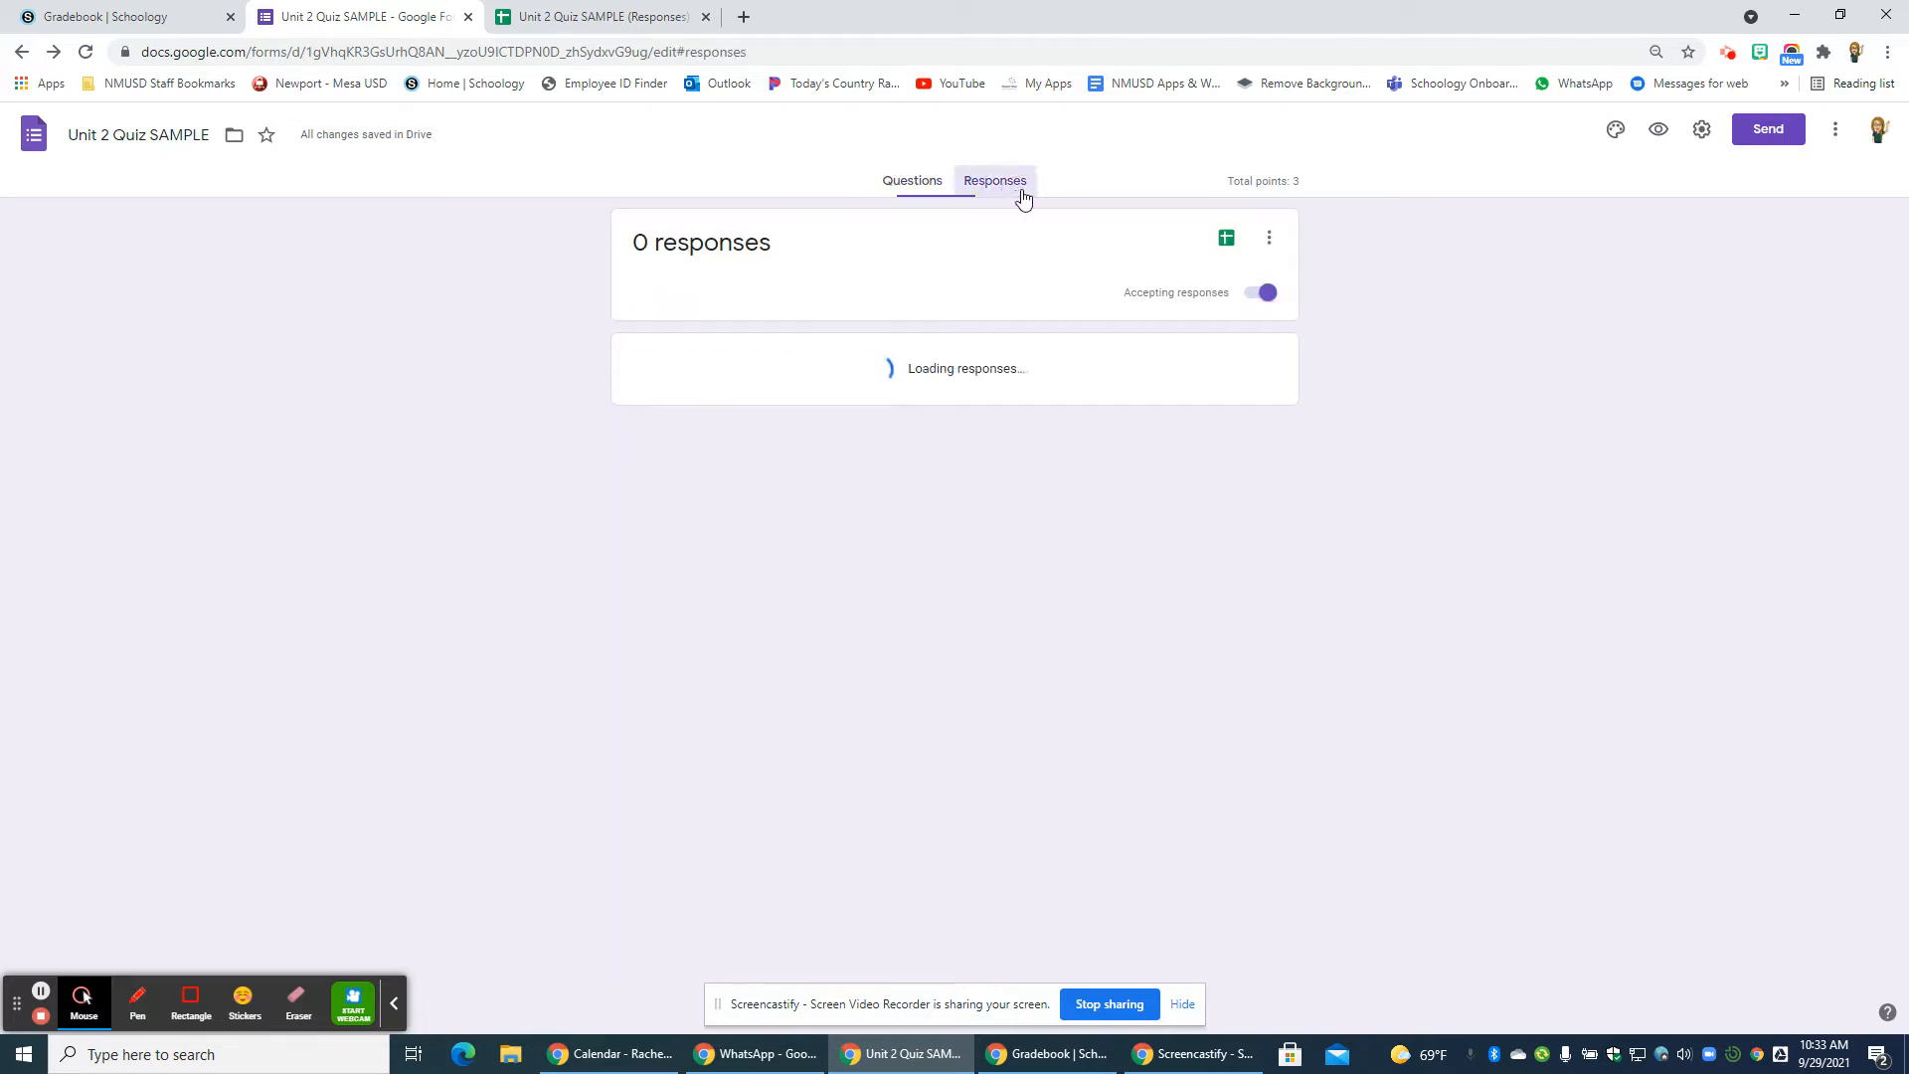
click(1227, 243)
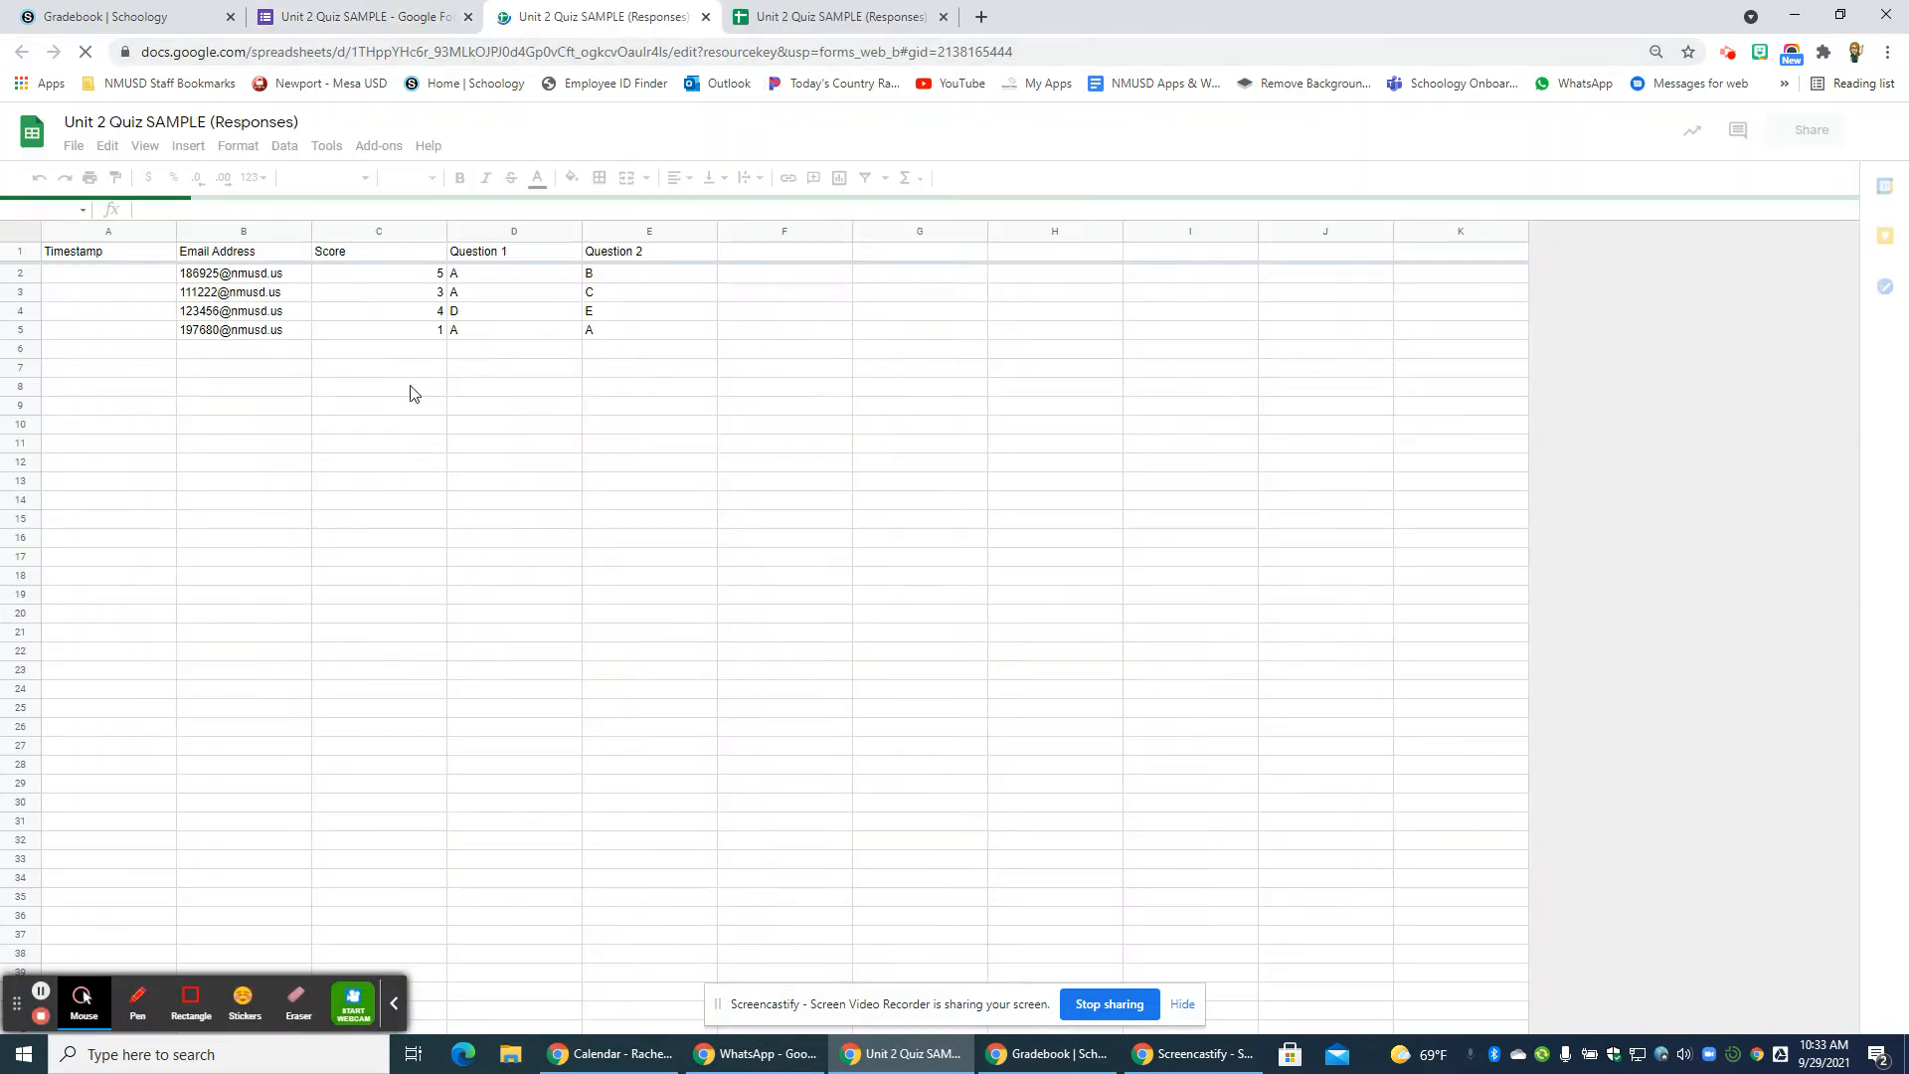
click(943, 17)
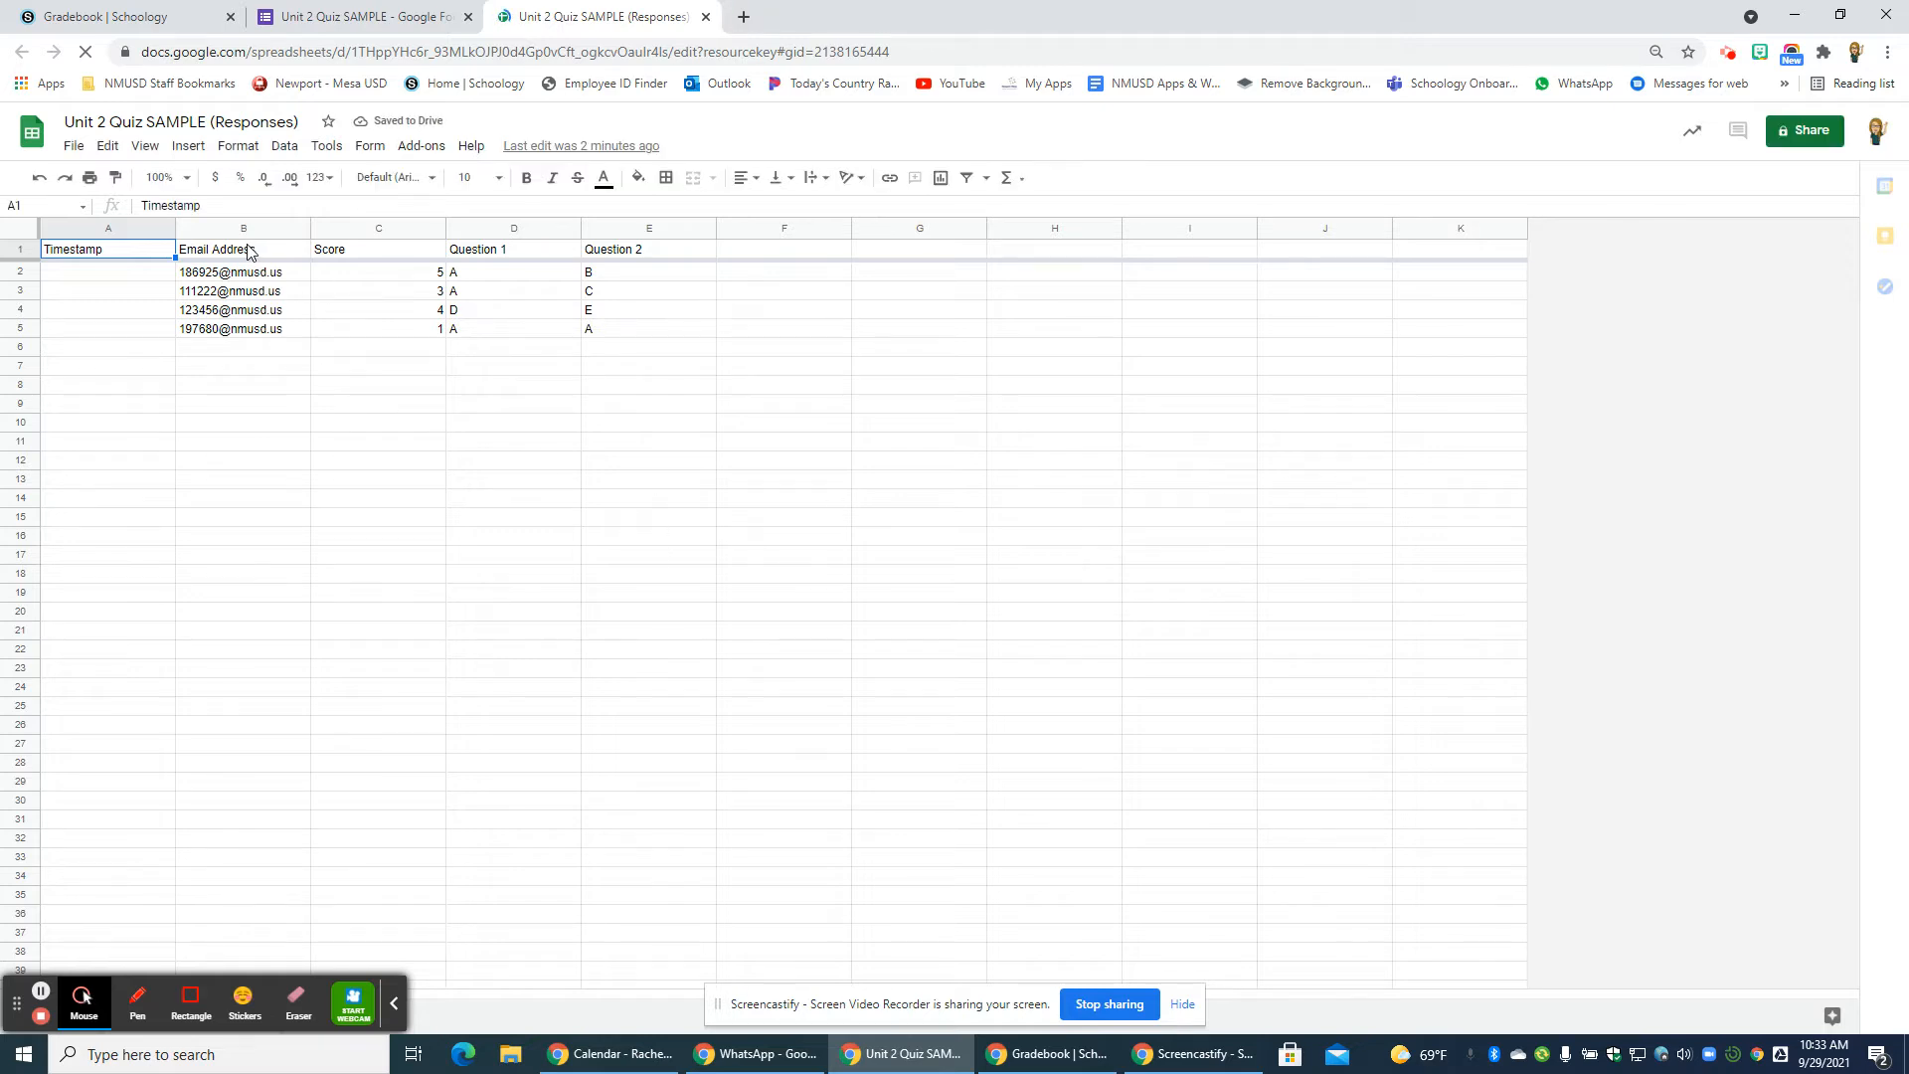
- Compare the first respondent's email address with the student's unique ID in the Schoology gradebook, and return to the response spreadsheet
click(239, 279)
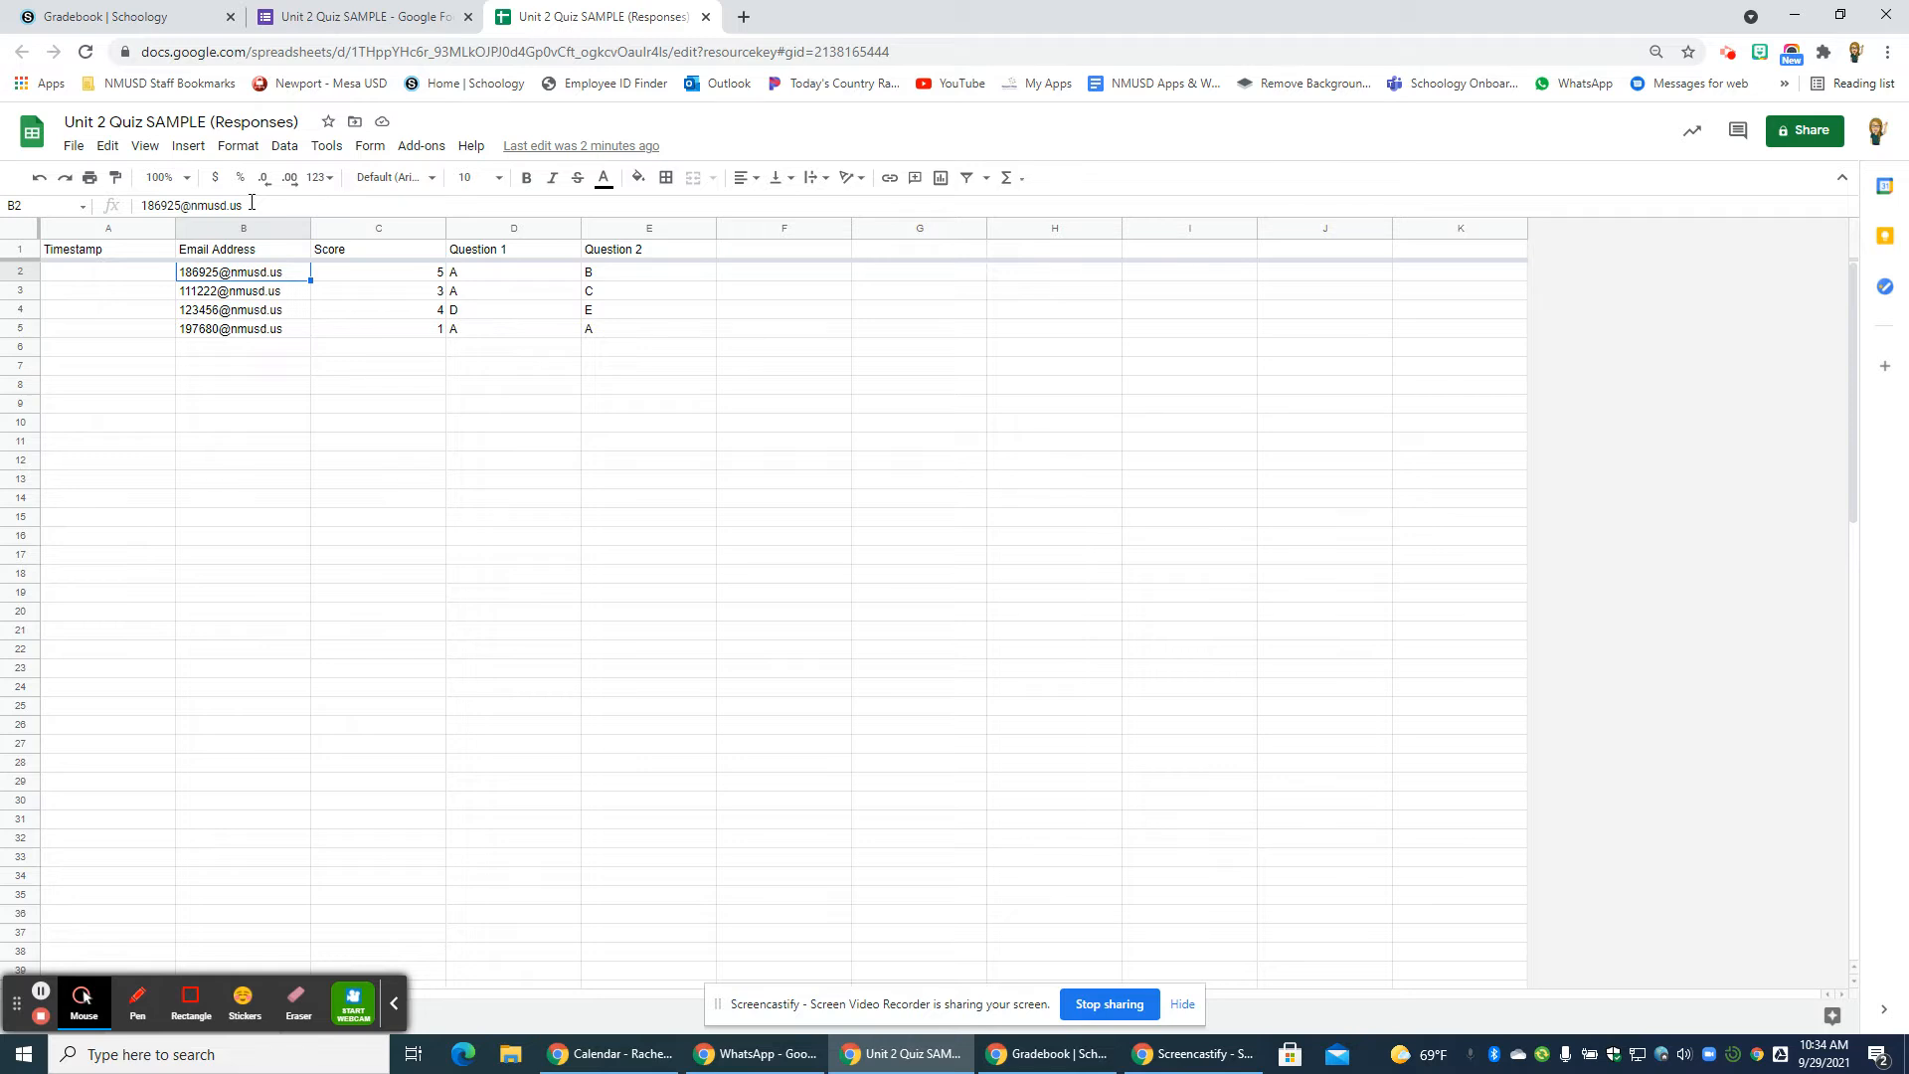
click(120, 16)
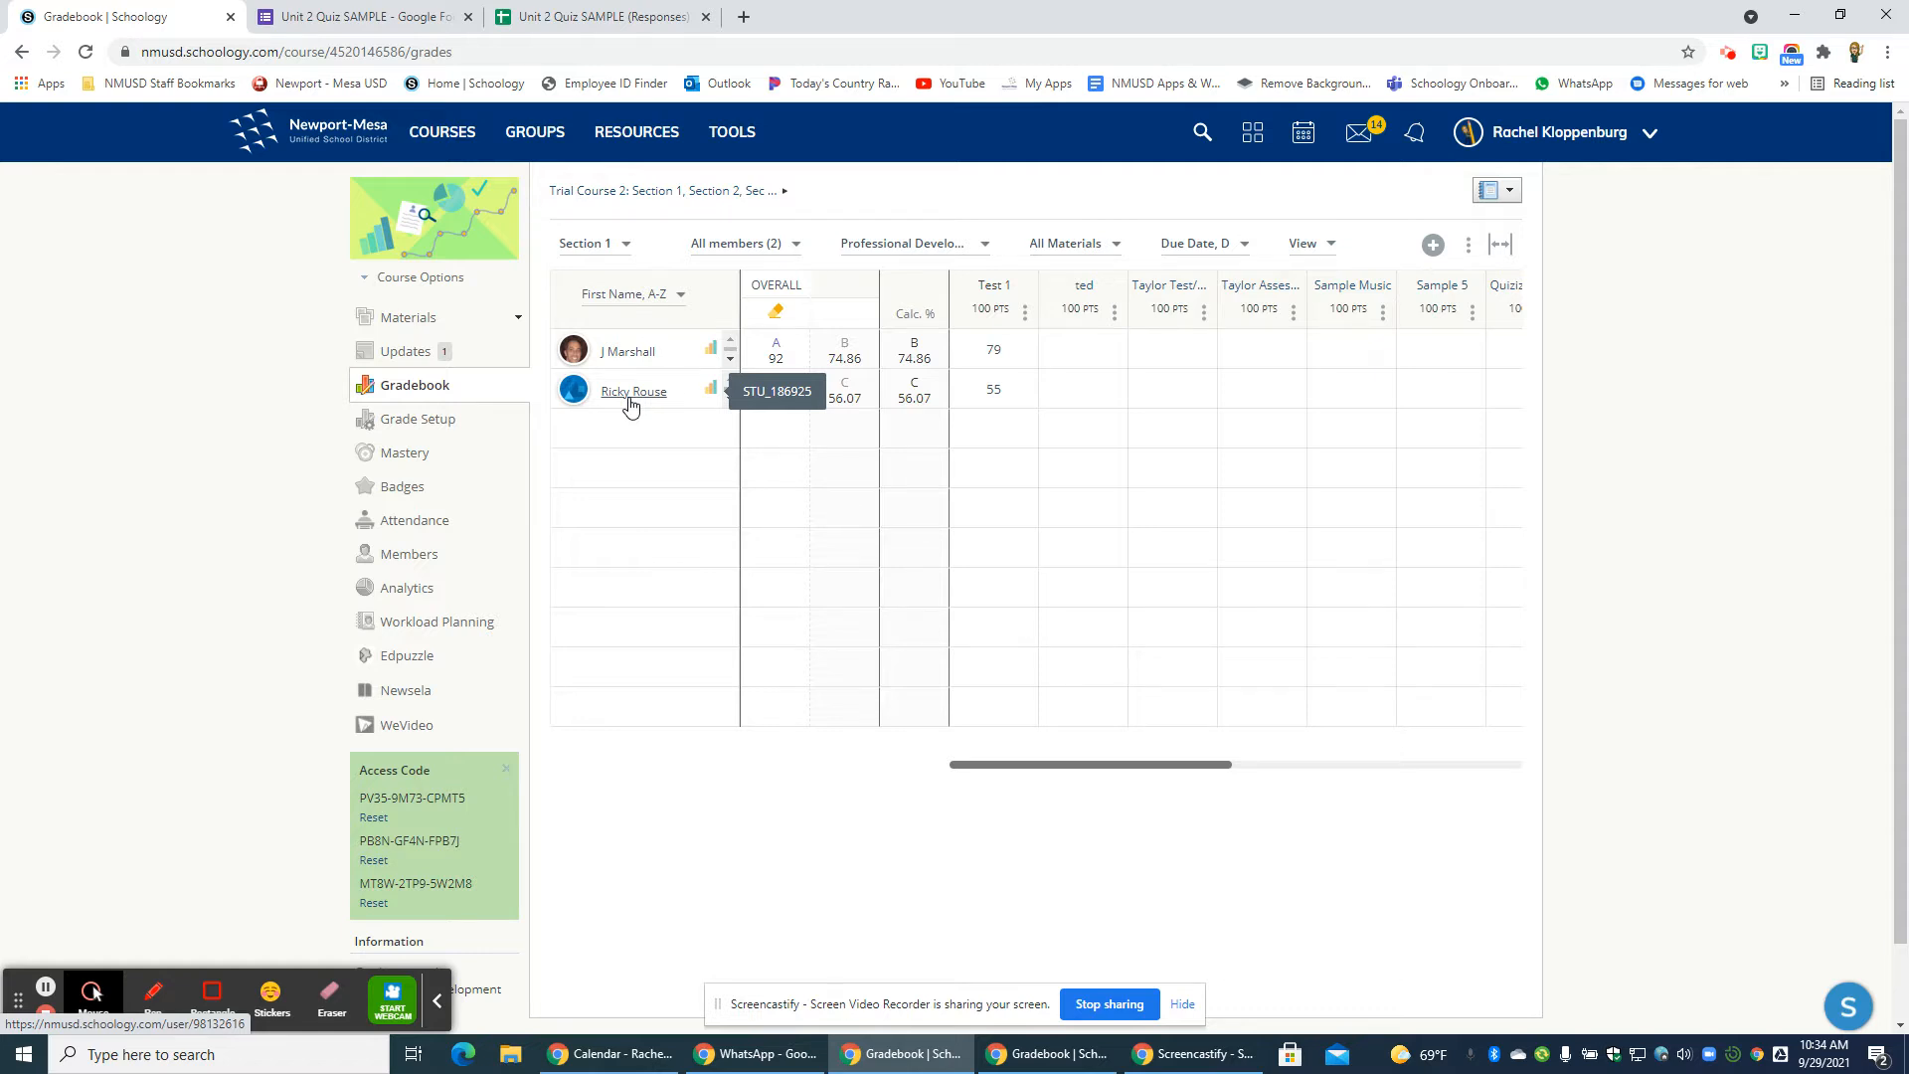
click(587, 16)
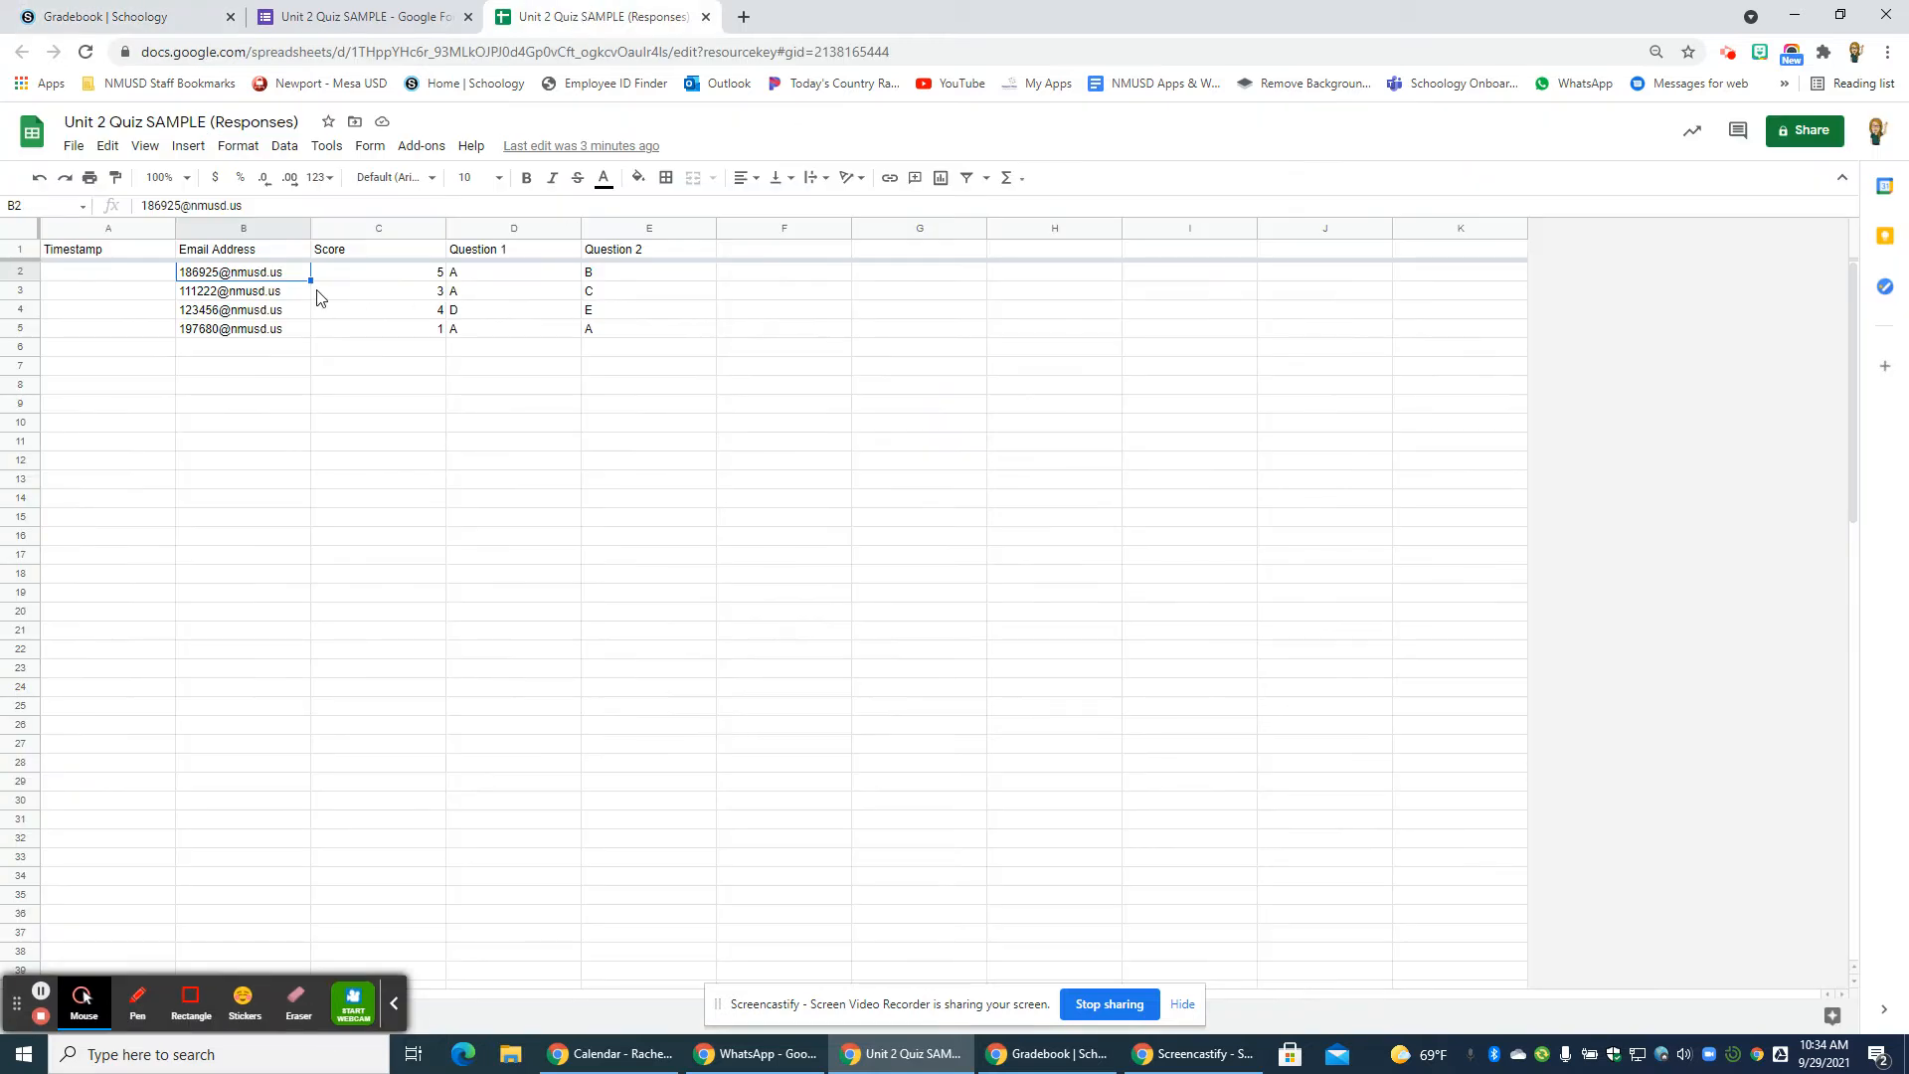
- Insert two blank columns between the Email Address and Score columns
click(269, 225)
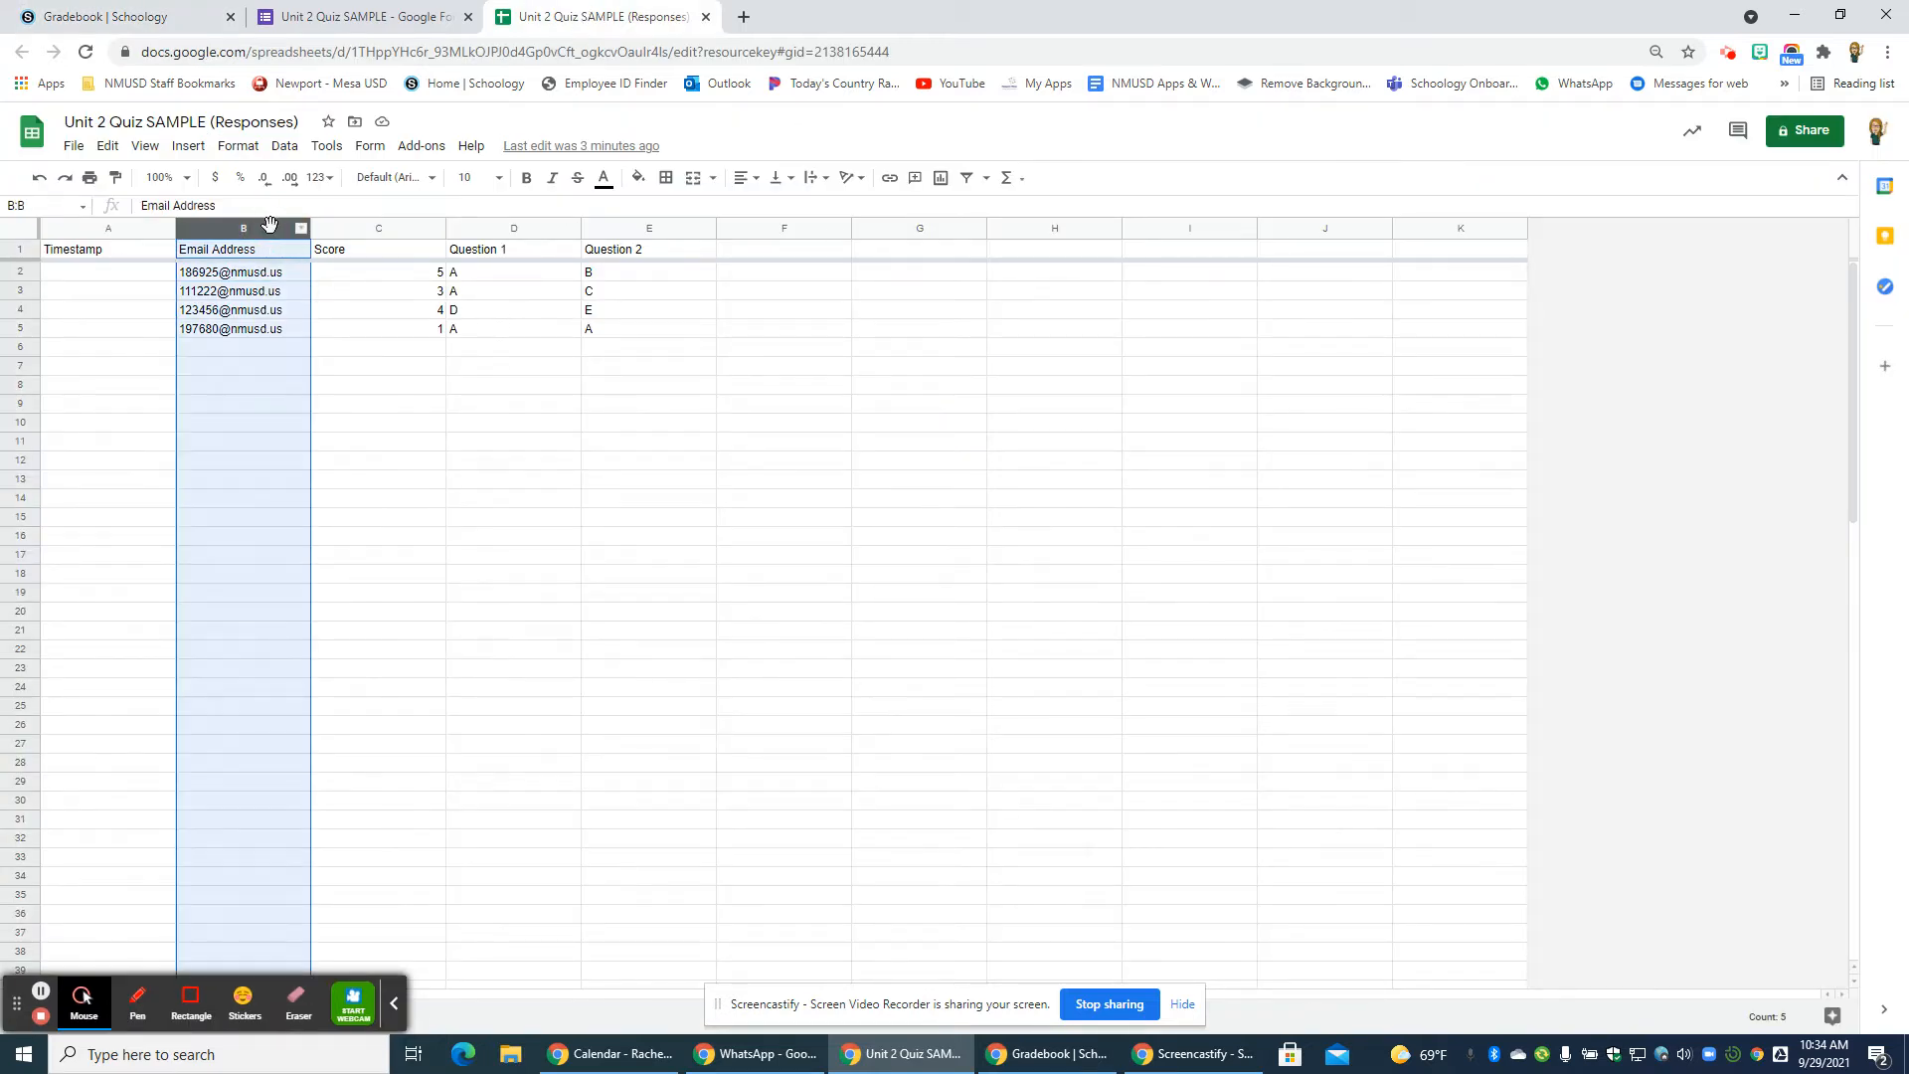
right_click(270, 224)
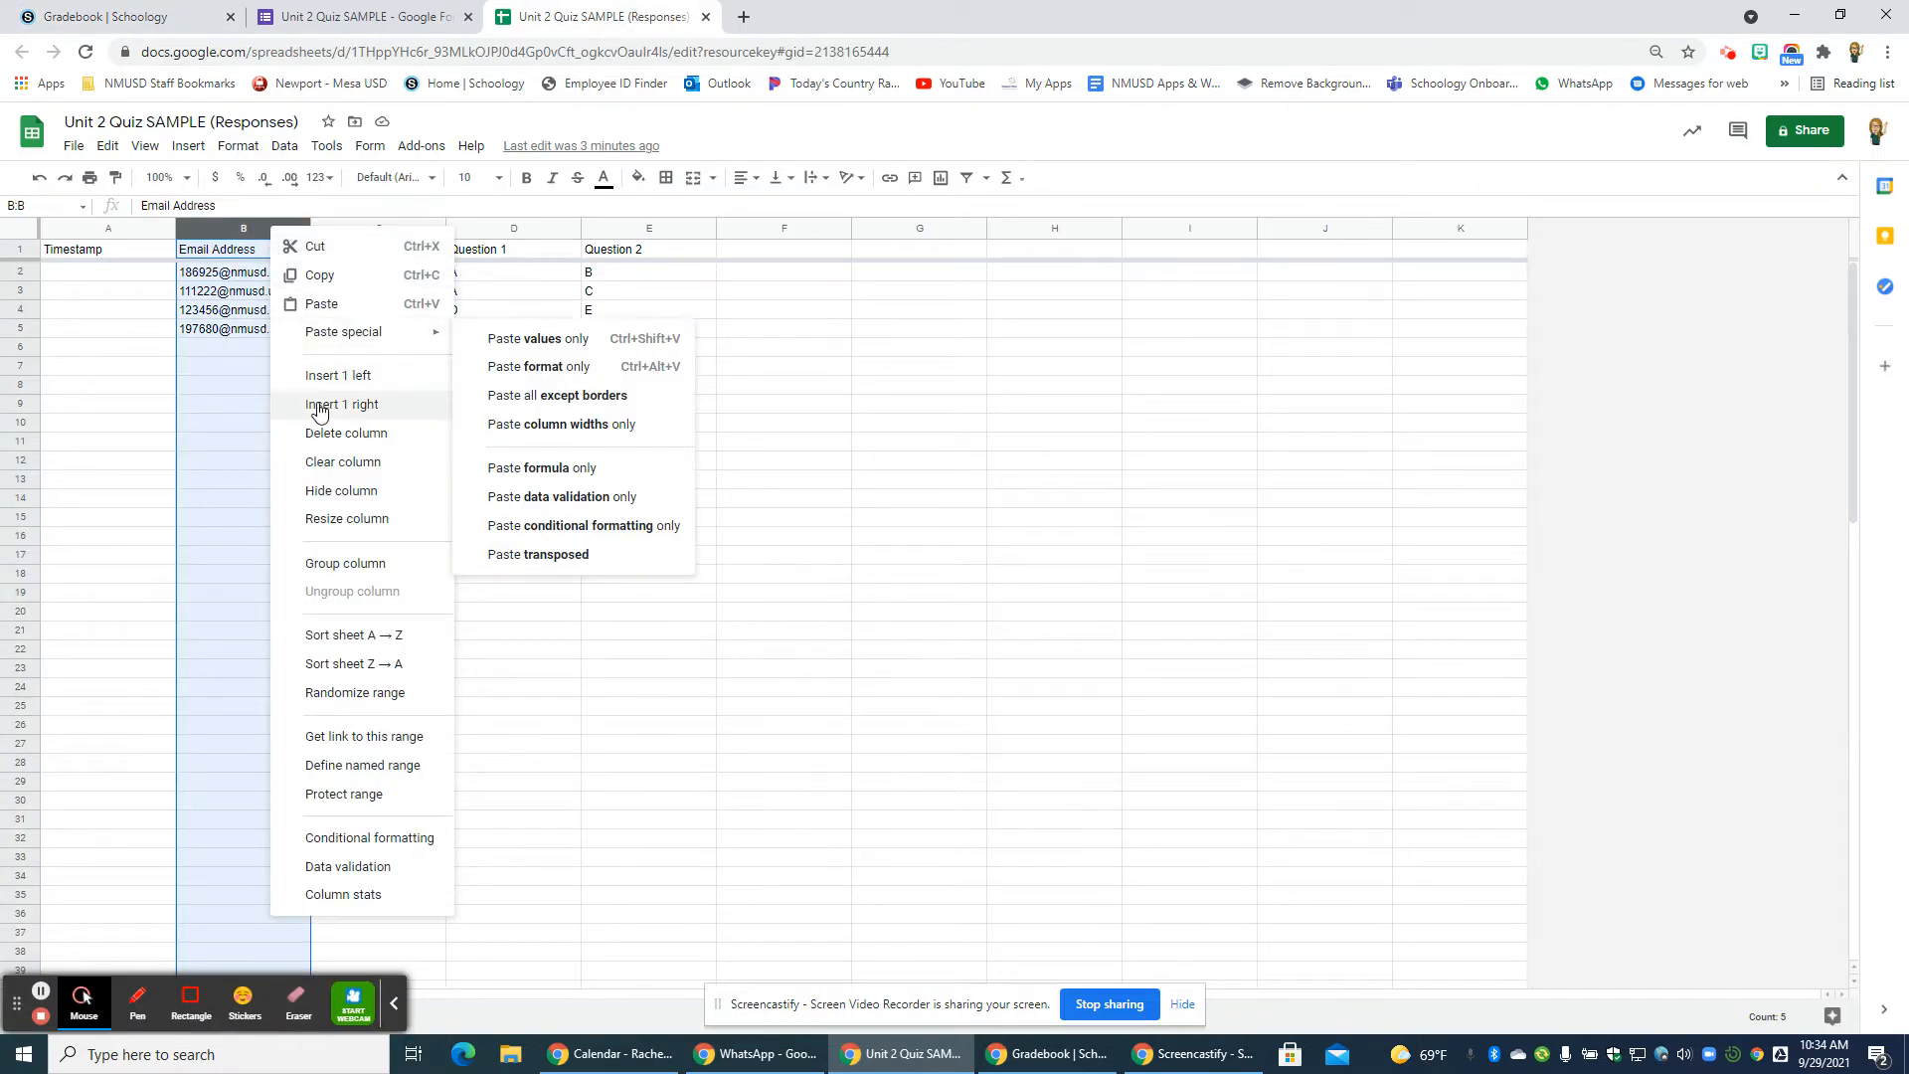
click(383, 417)
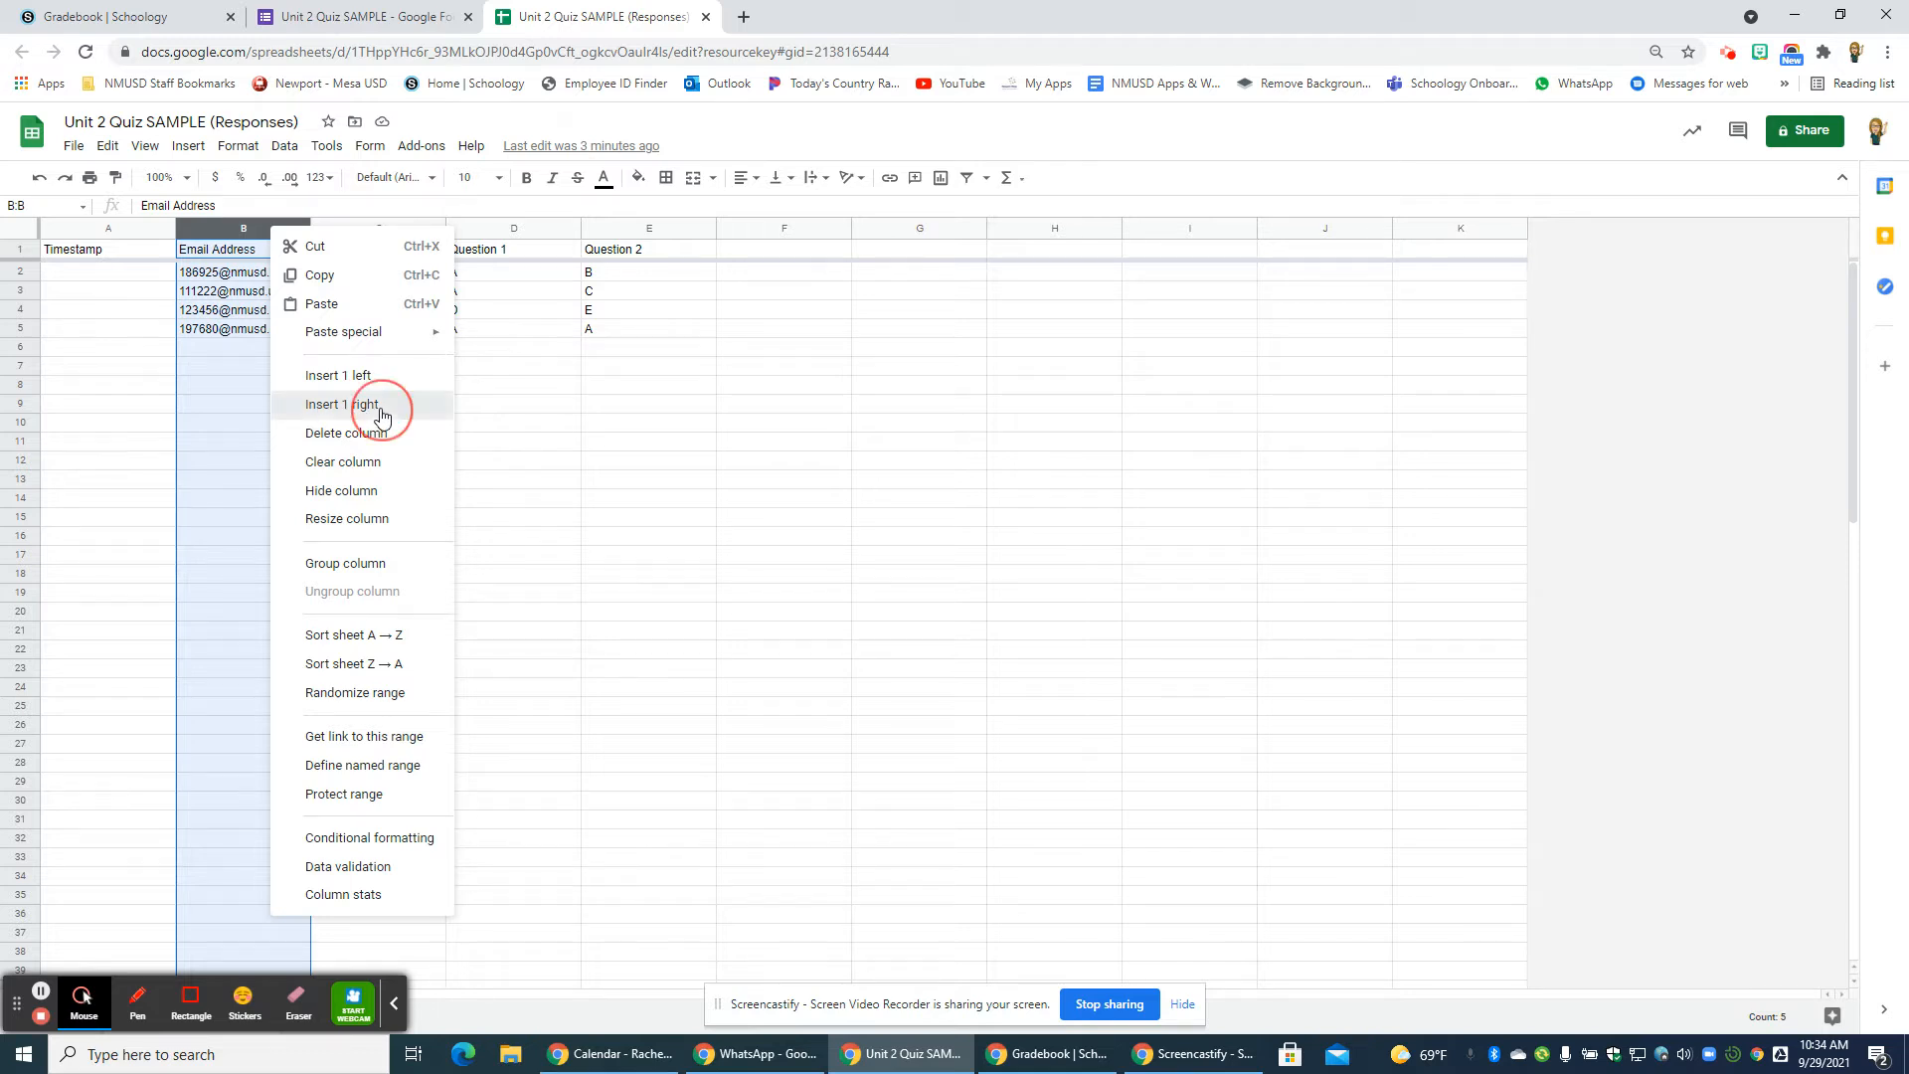
right_click(376, 231)
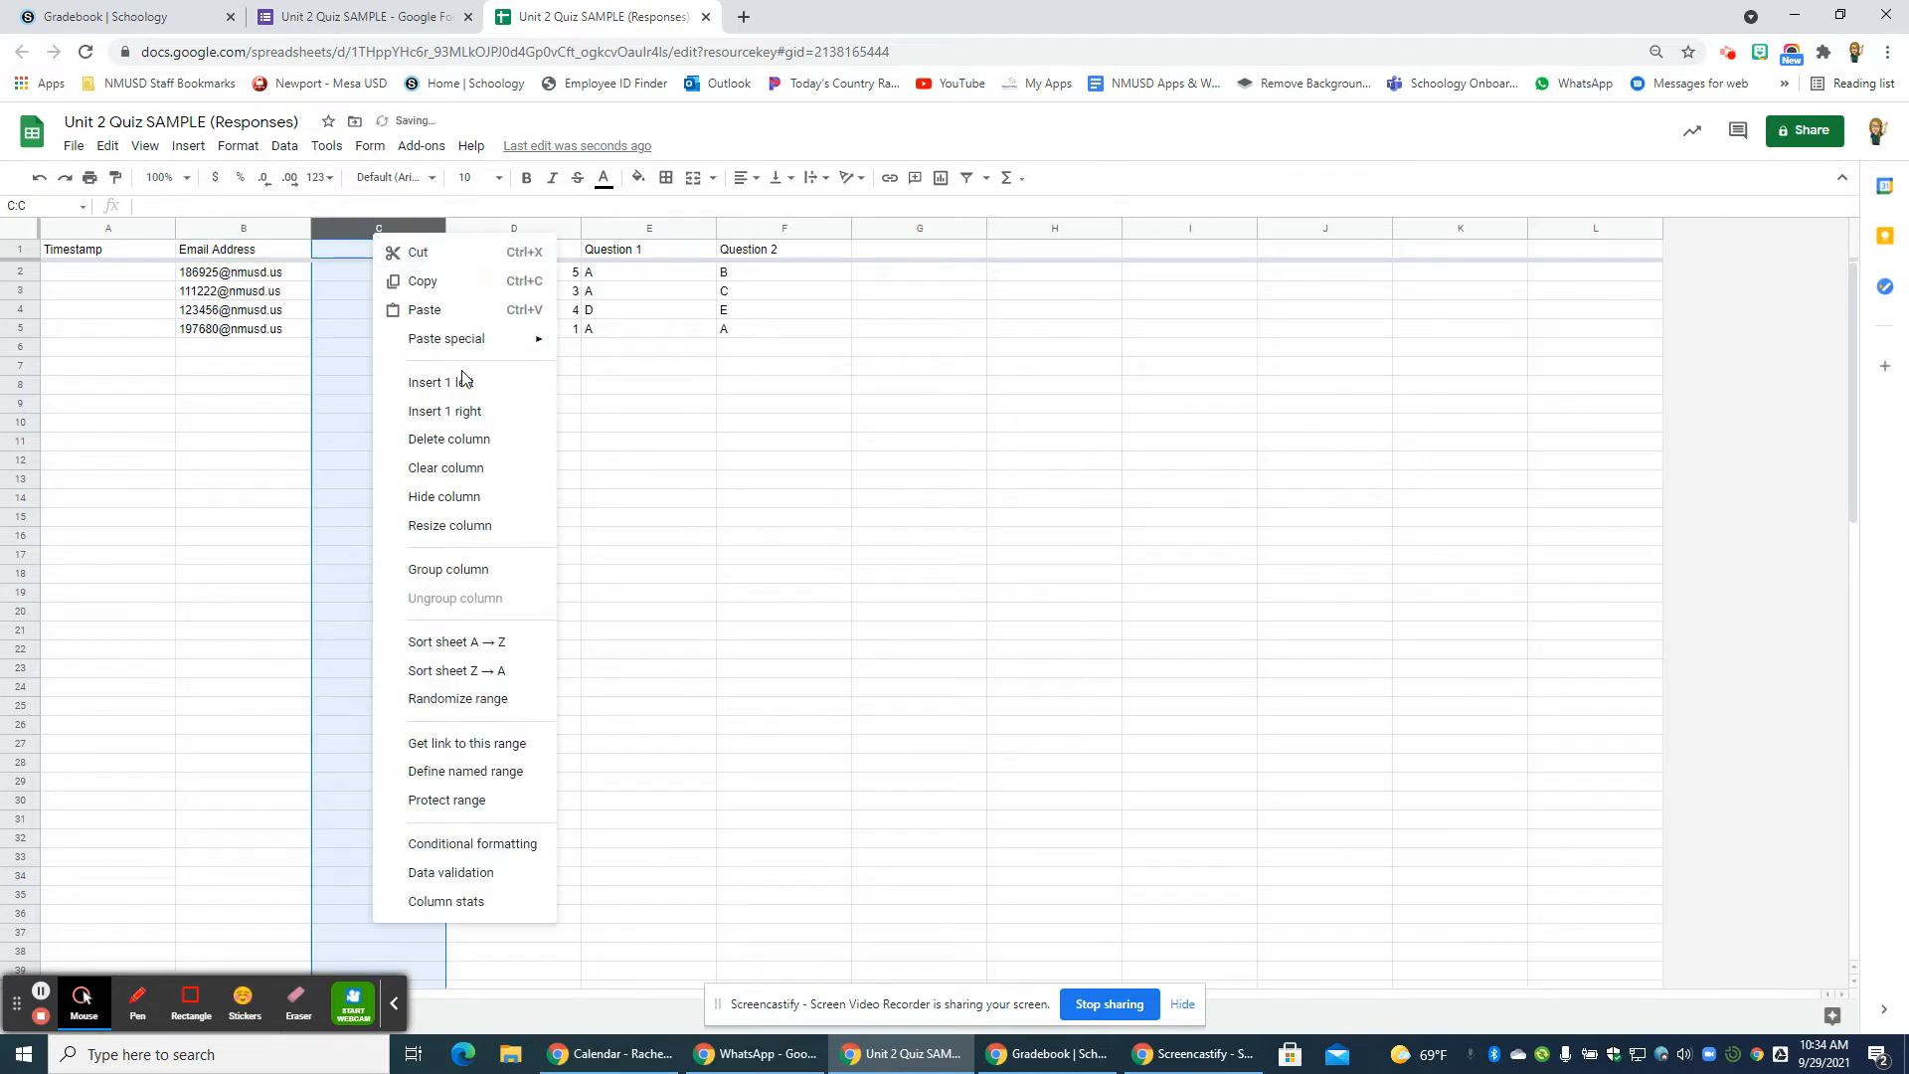
click(460, 410)
click(836, 464)
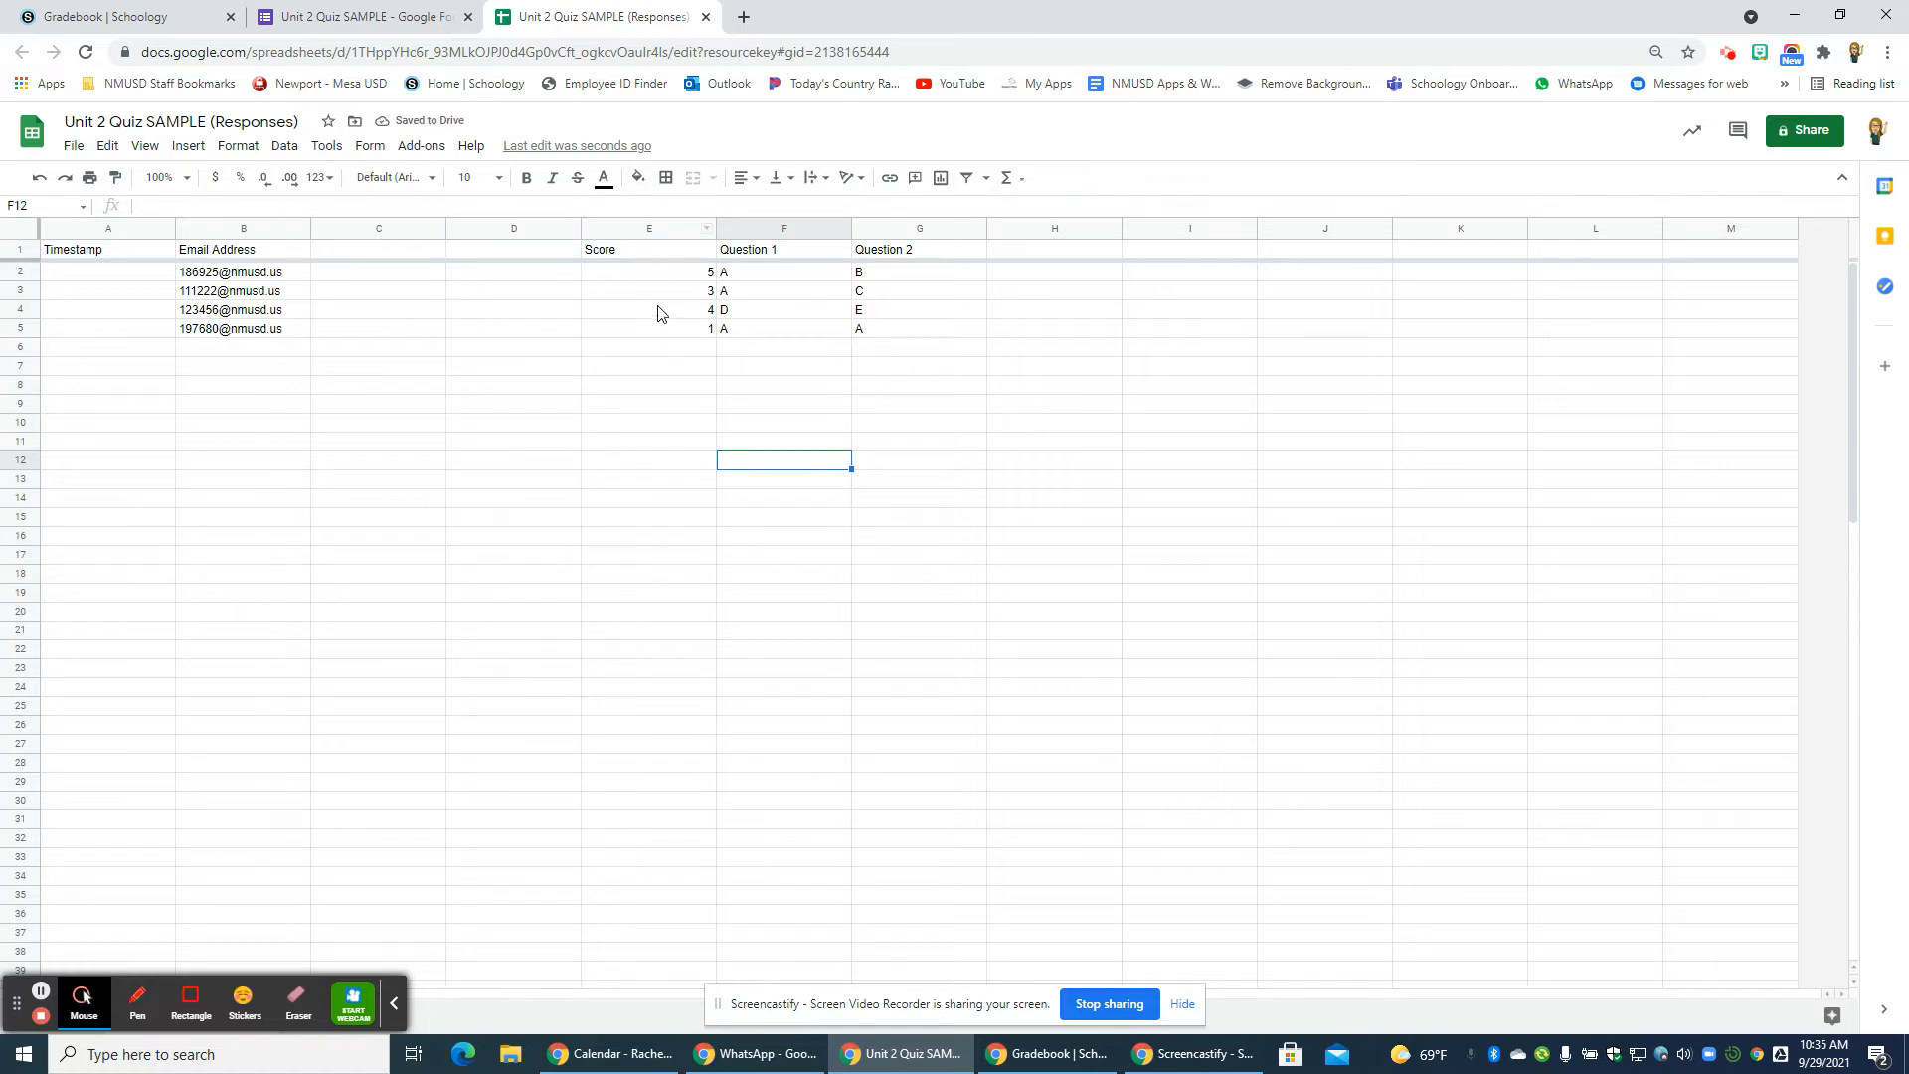
click(203, 272)
click(226, 228)
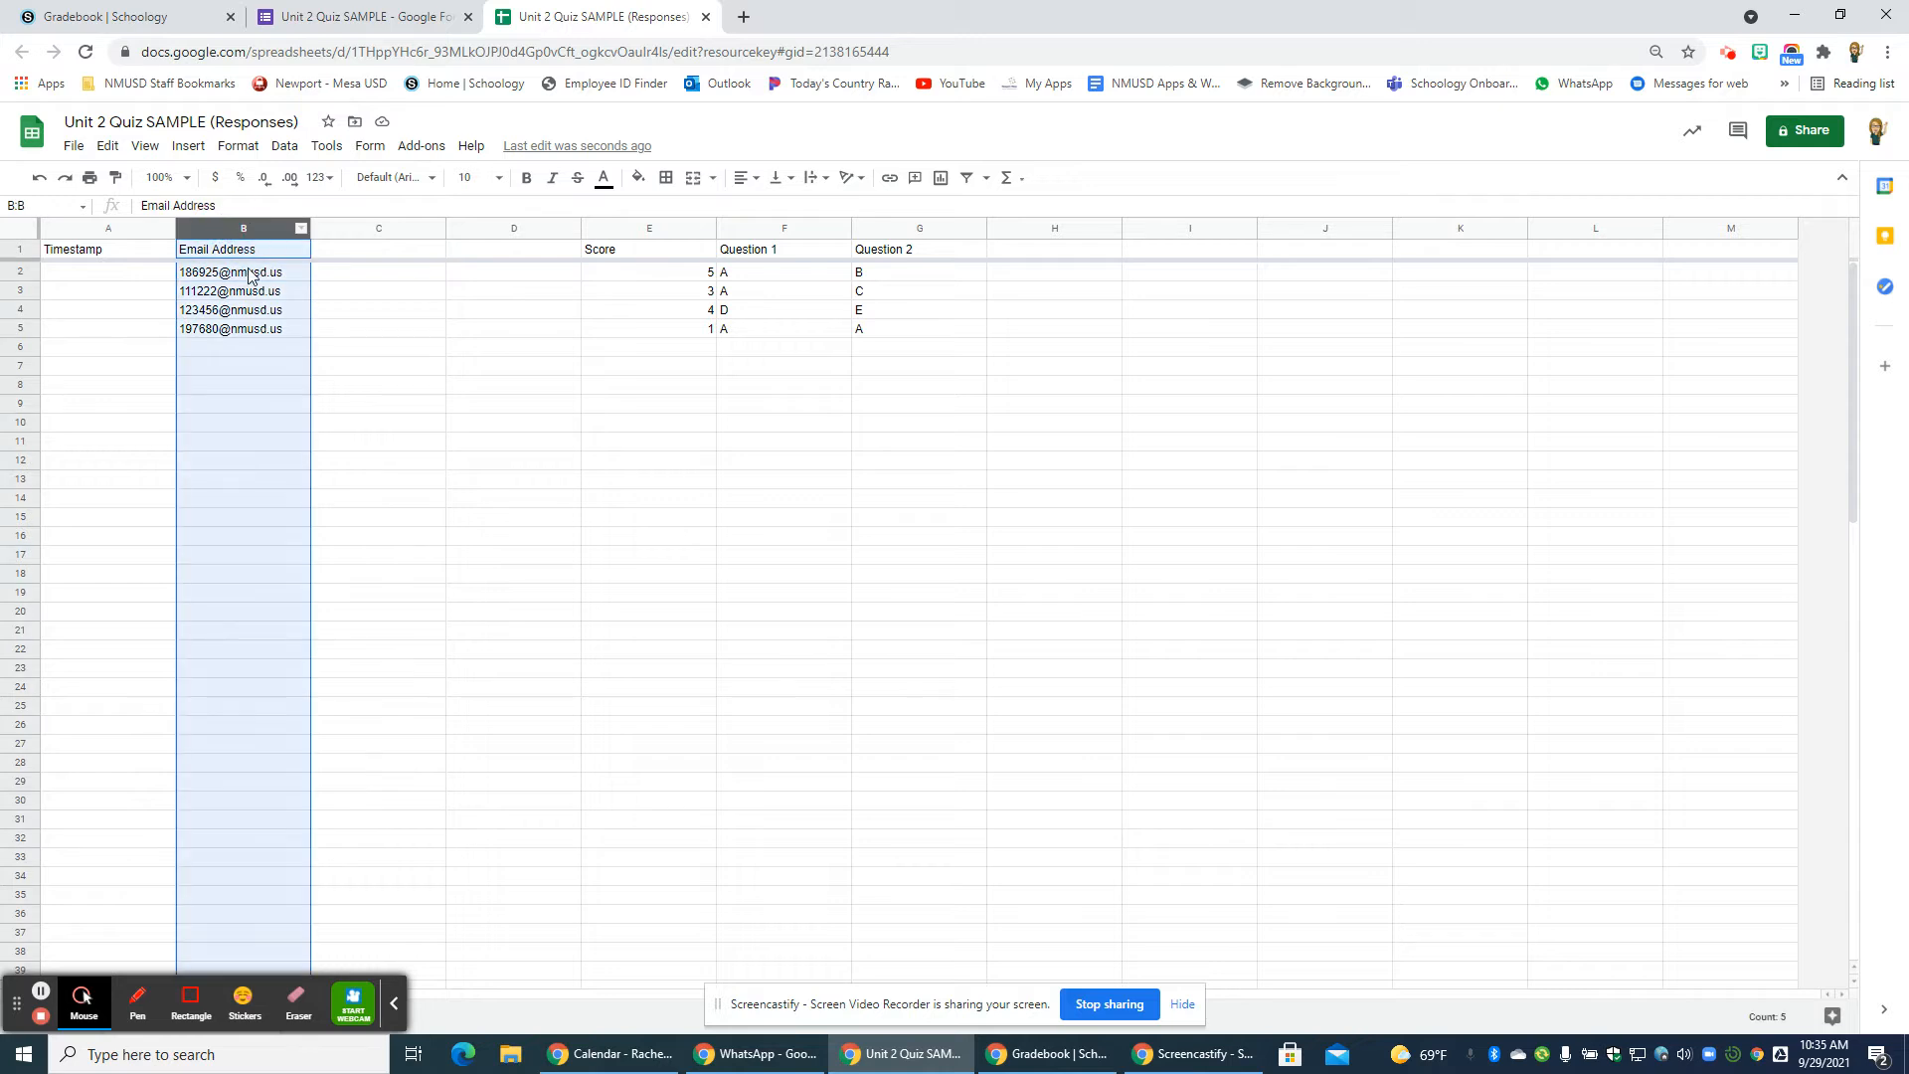
click(289, 149)
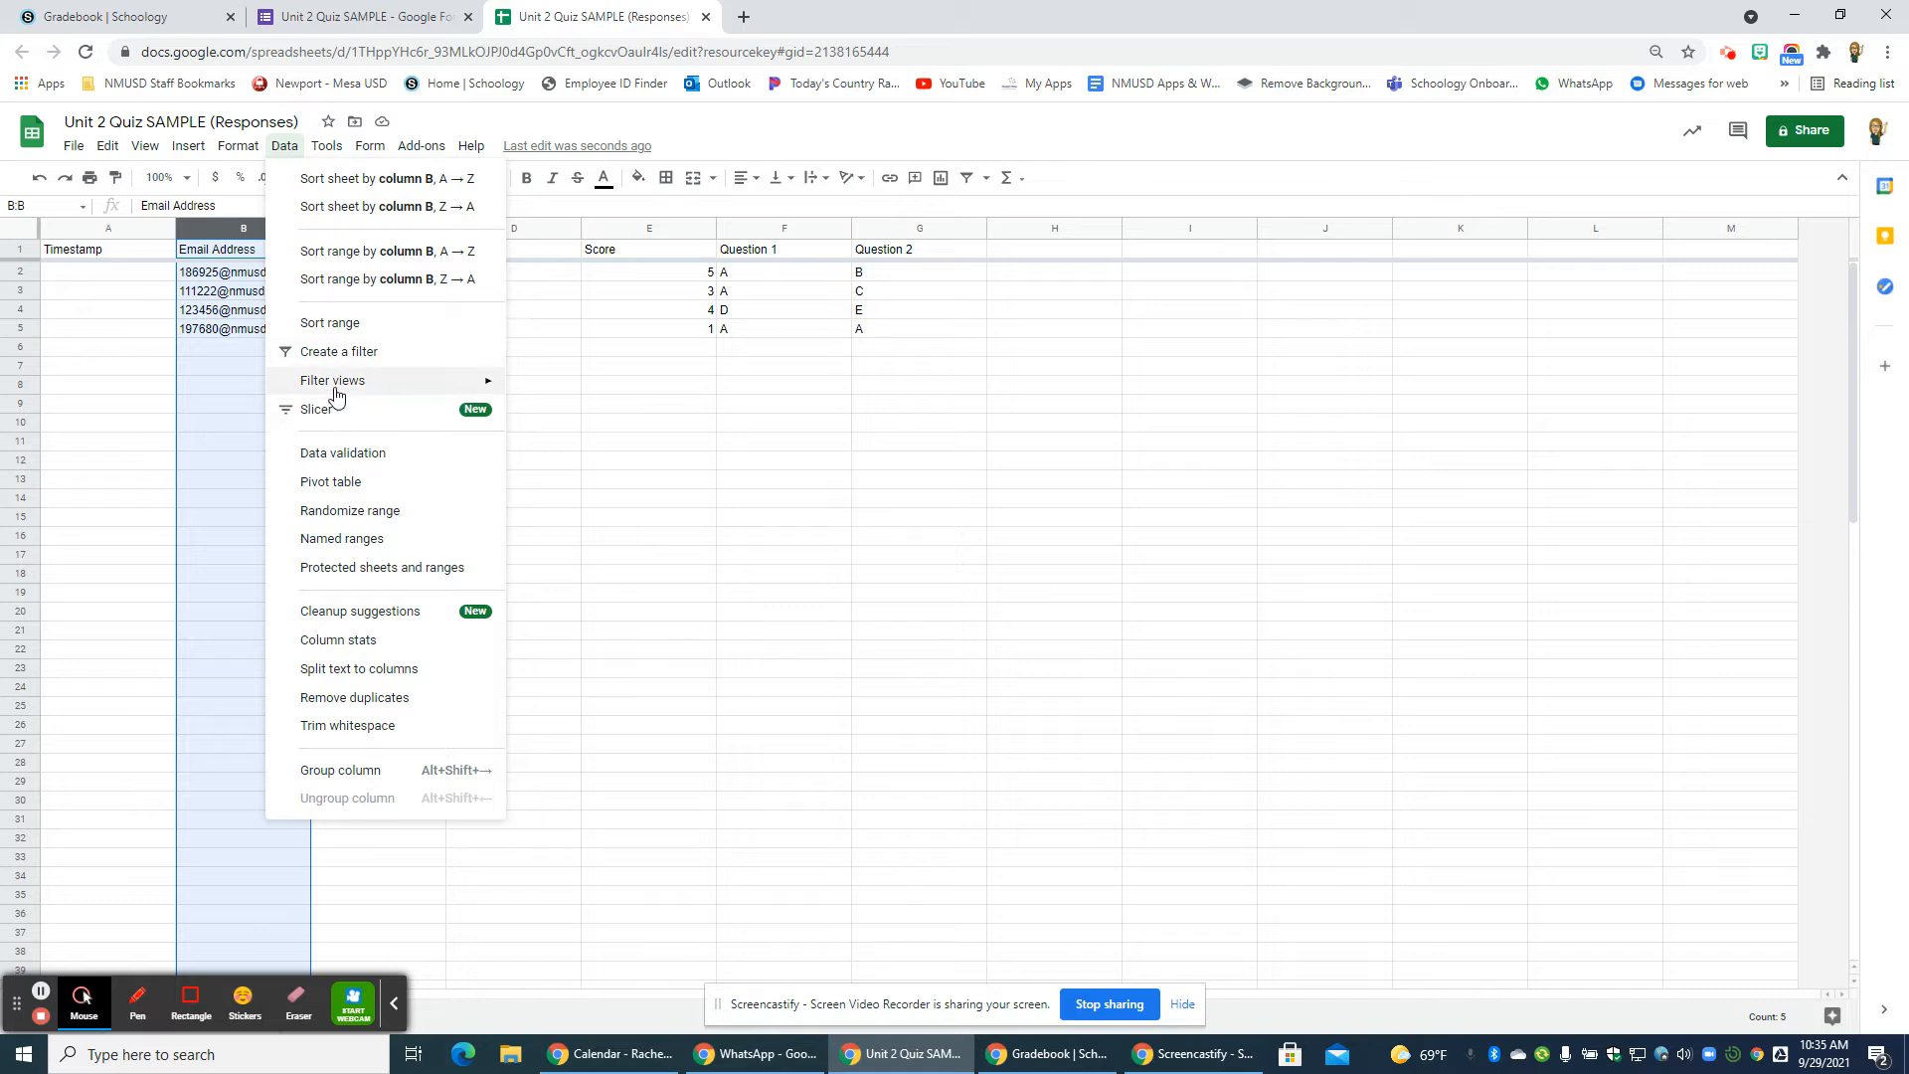
click(389, 675)
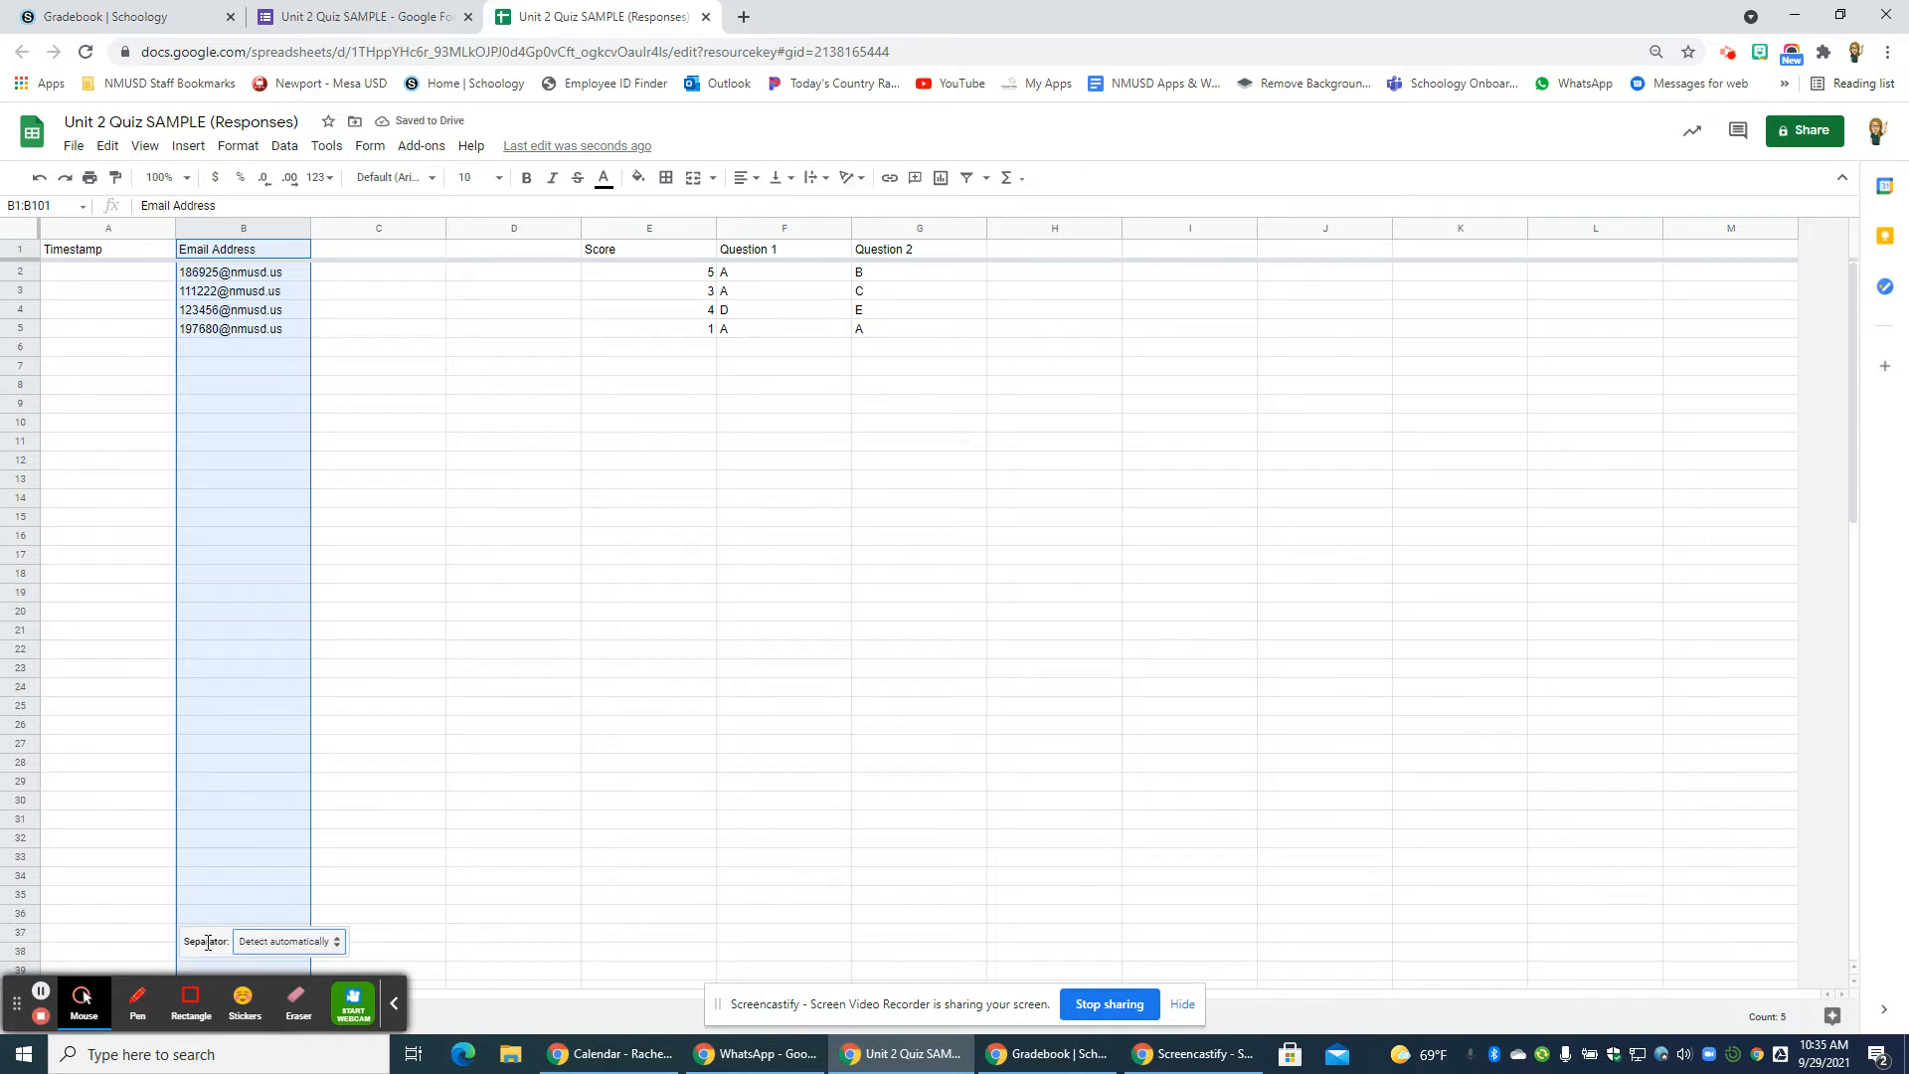
click(269, 947)
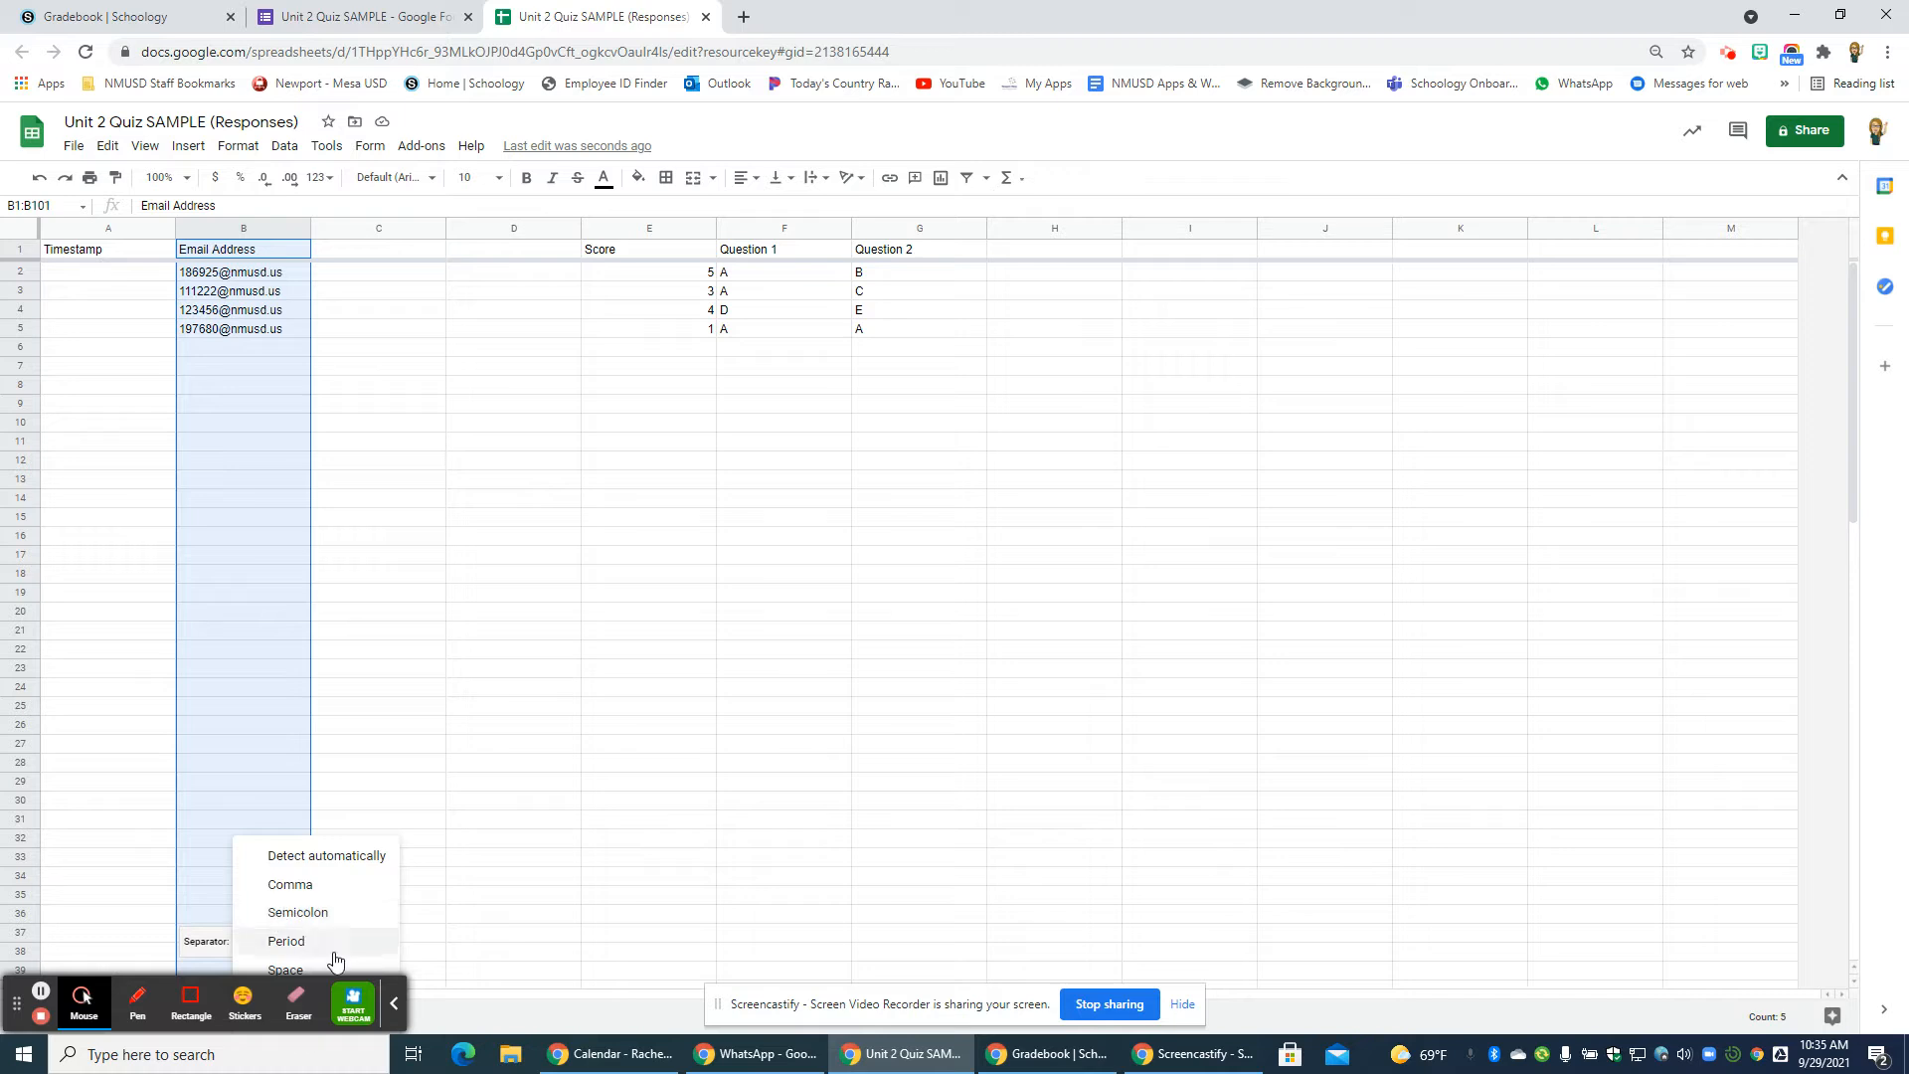
click(394, 1002)
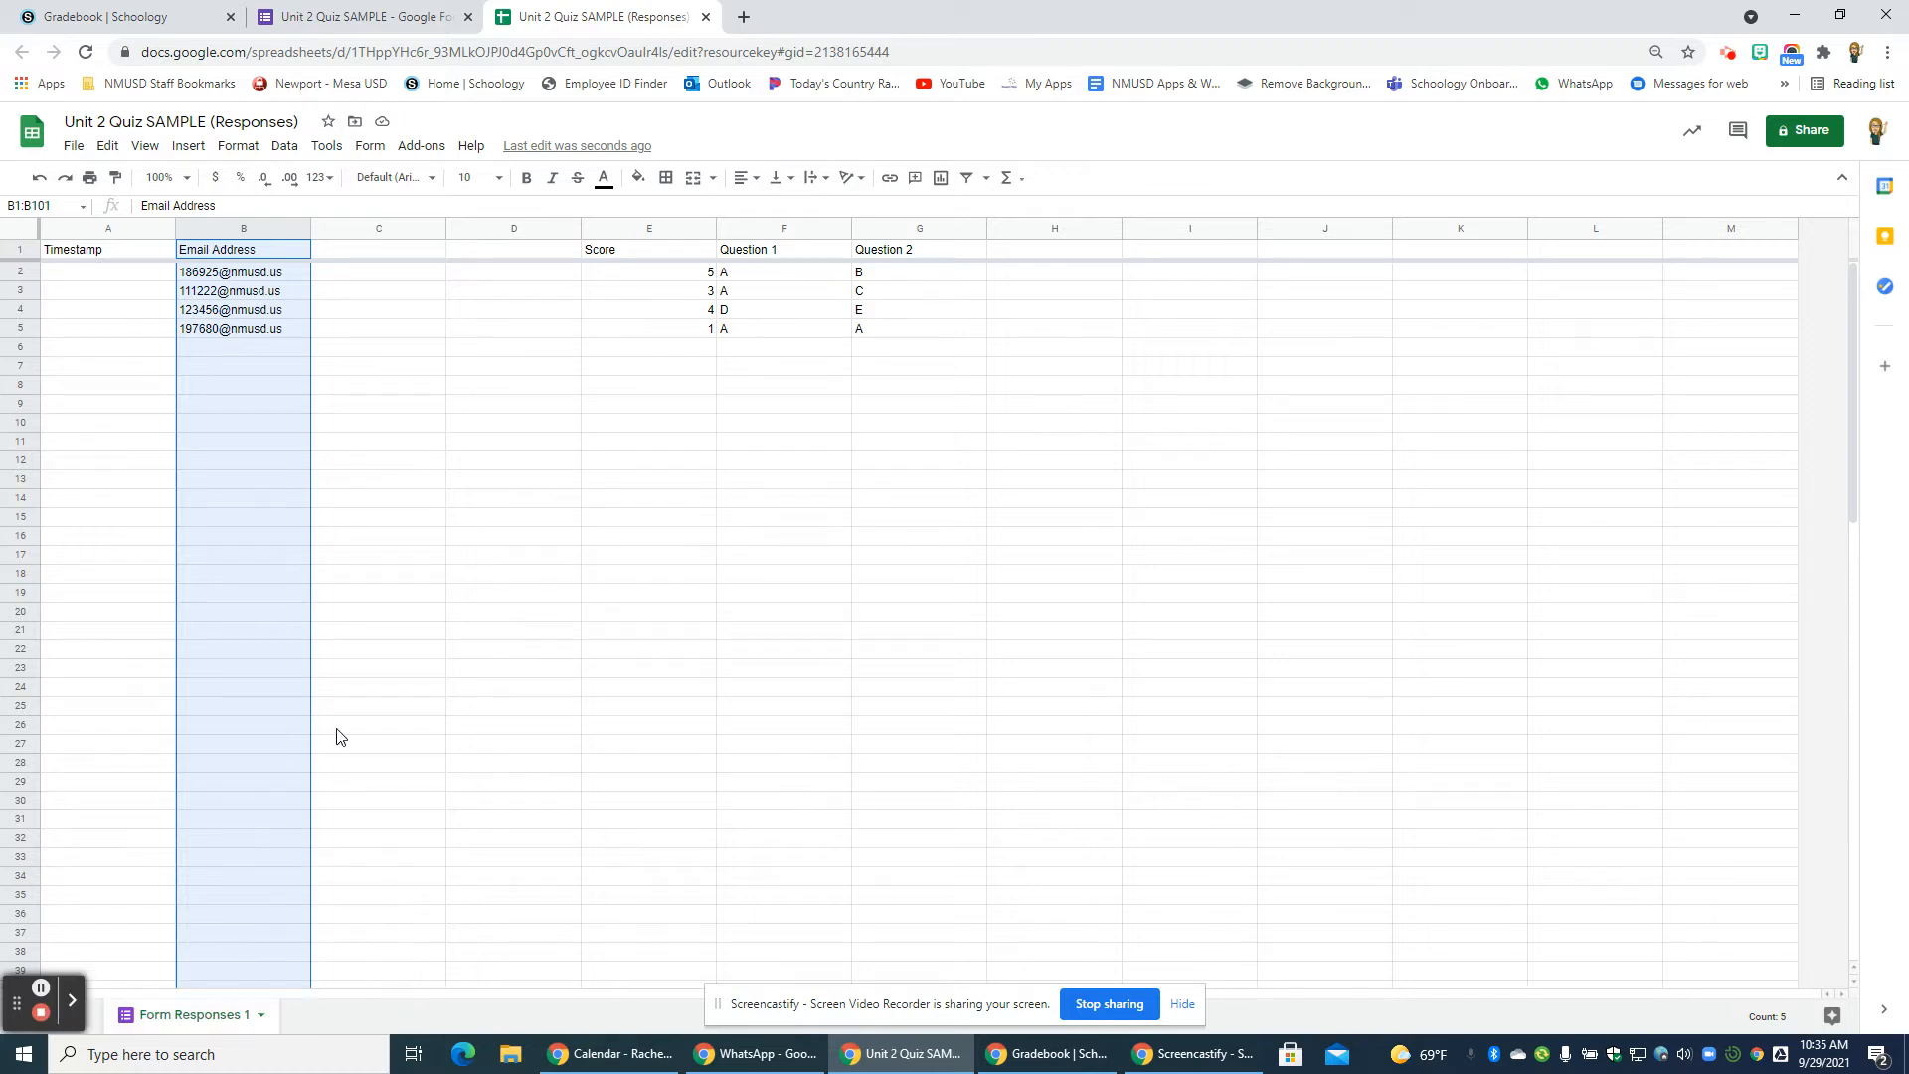
click(375, 708)
- Split the Email Address column into separate columns using "@" as a custom separator
click(249, 230)
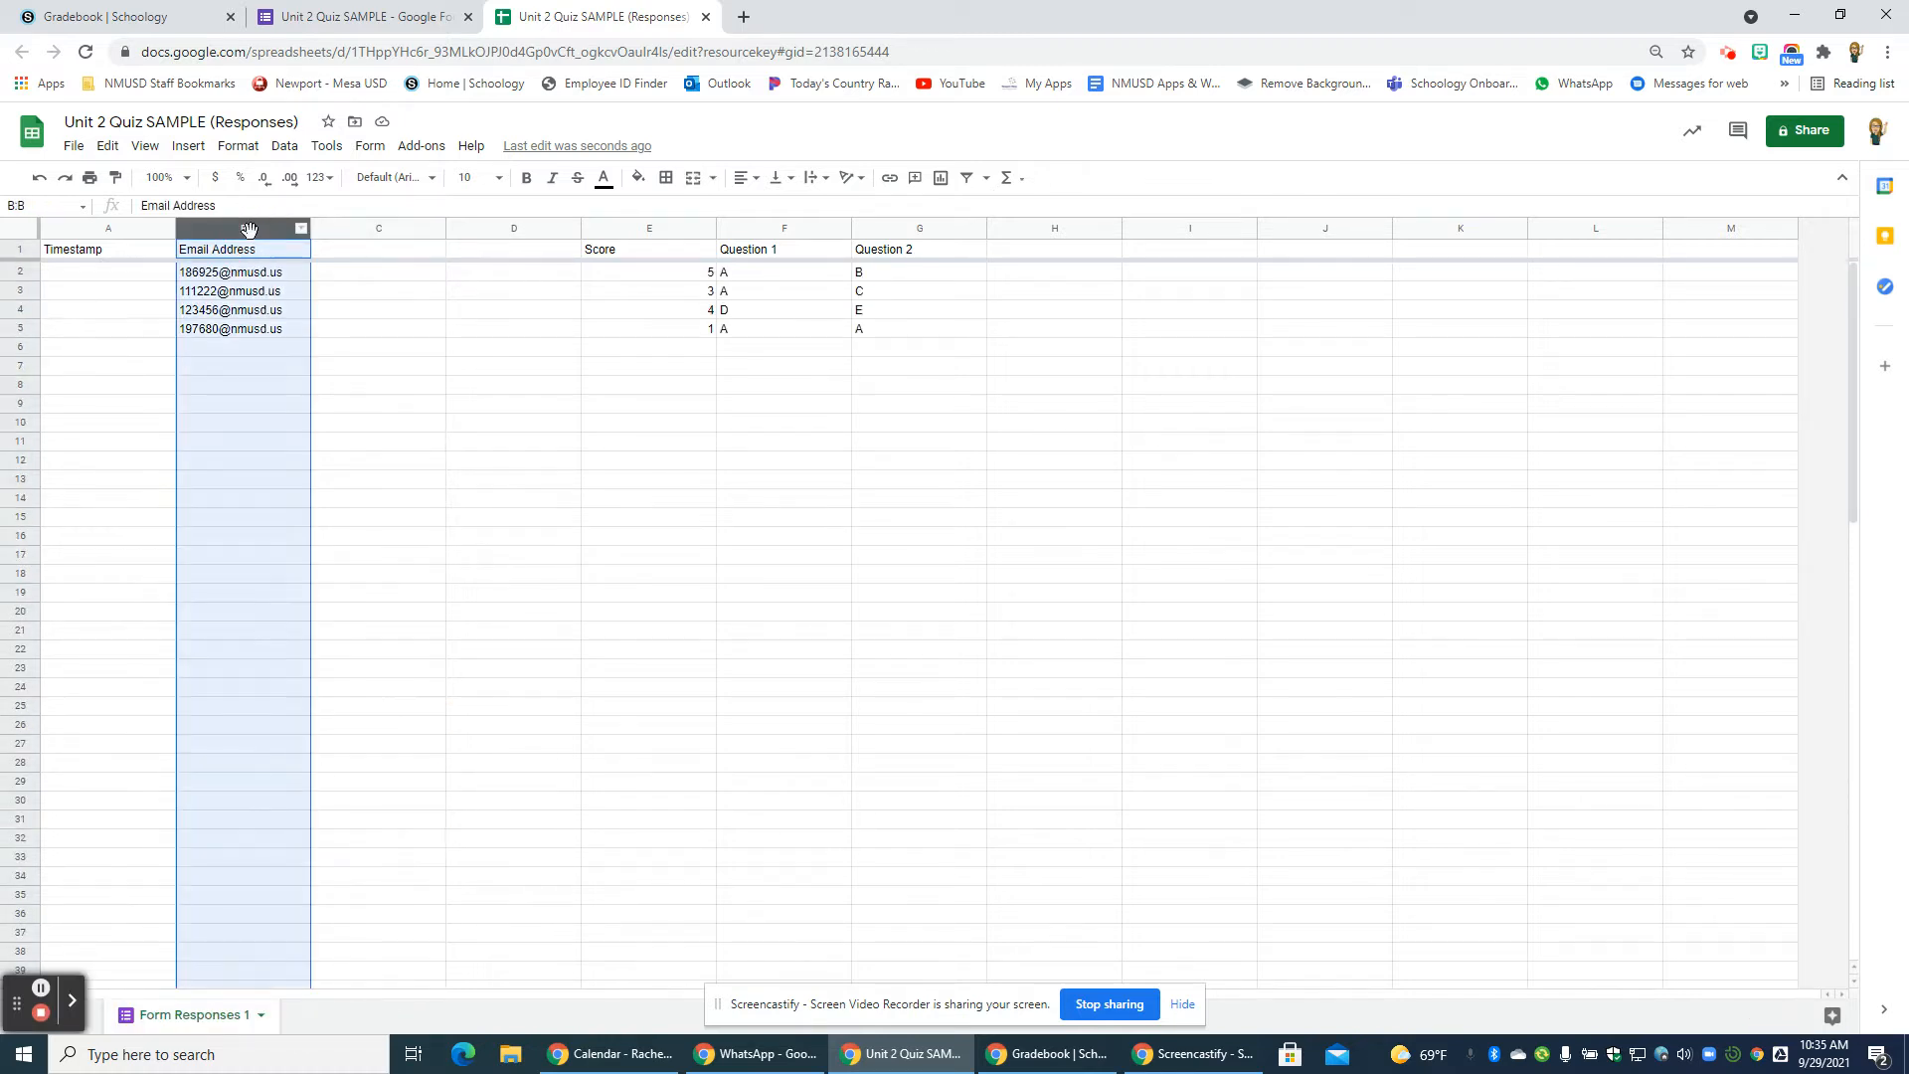
click(284, 147)
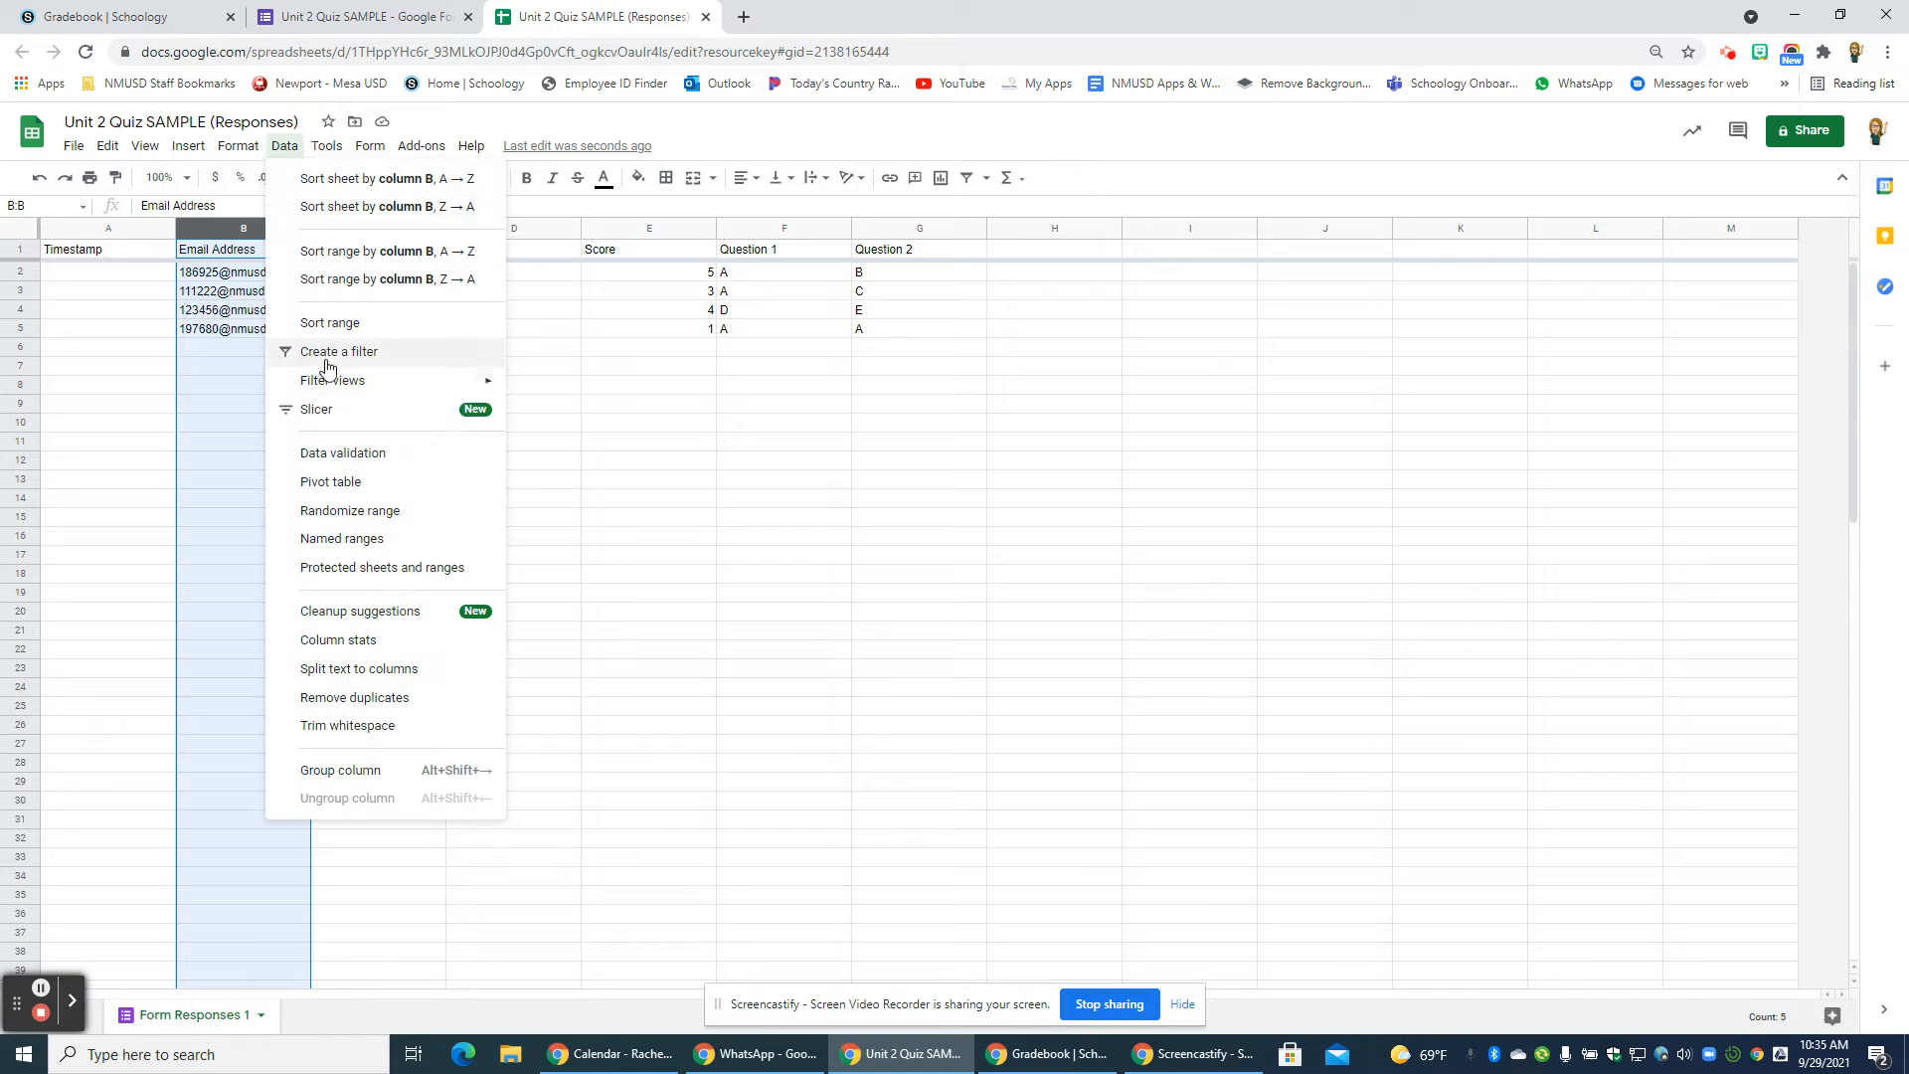
click(350, 668)
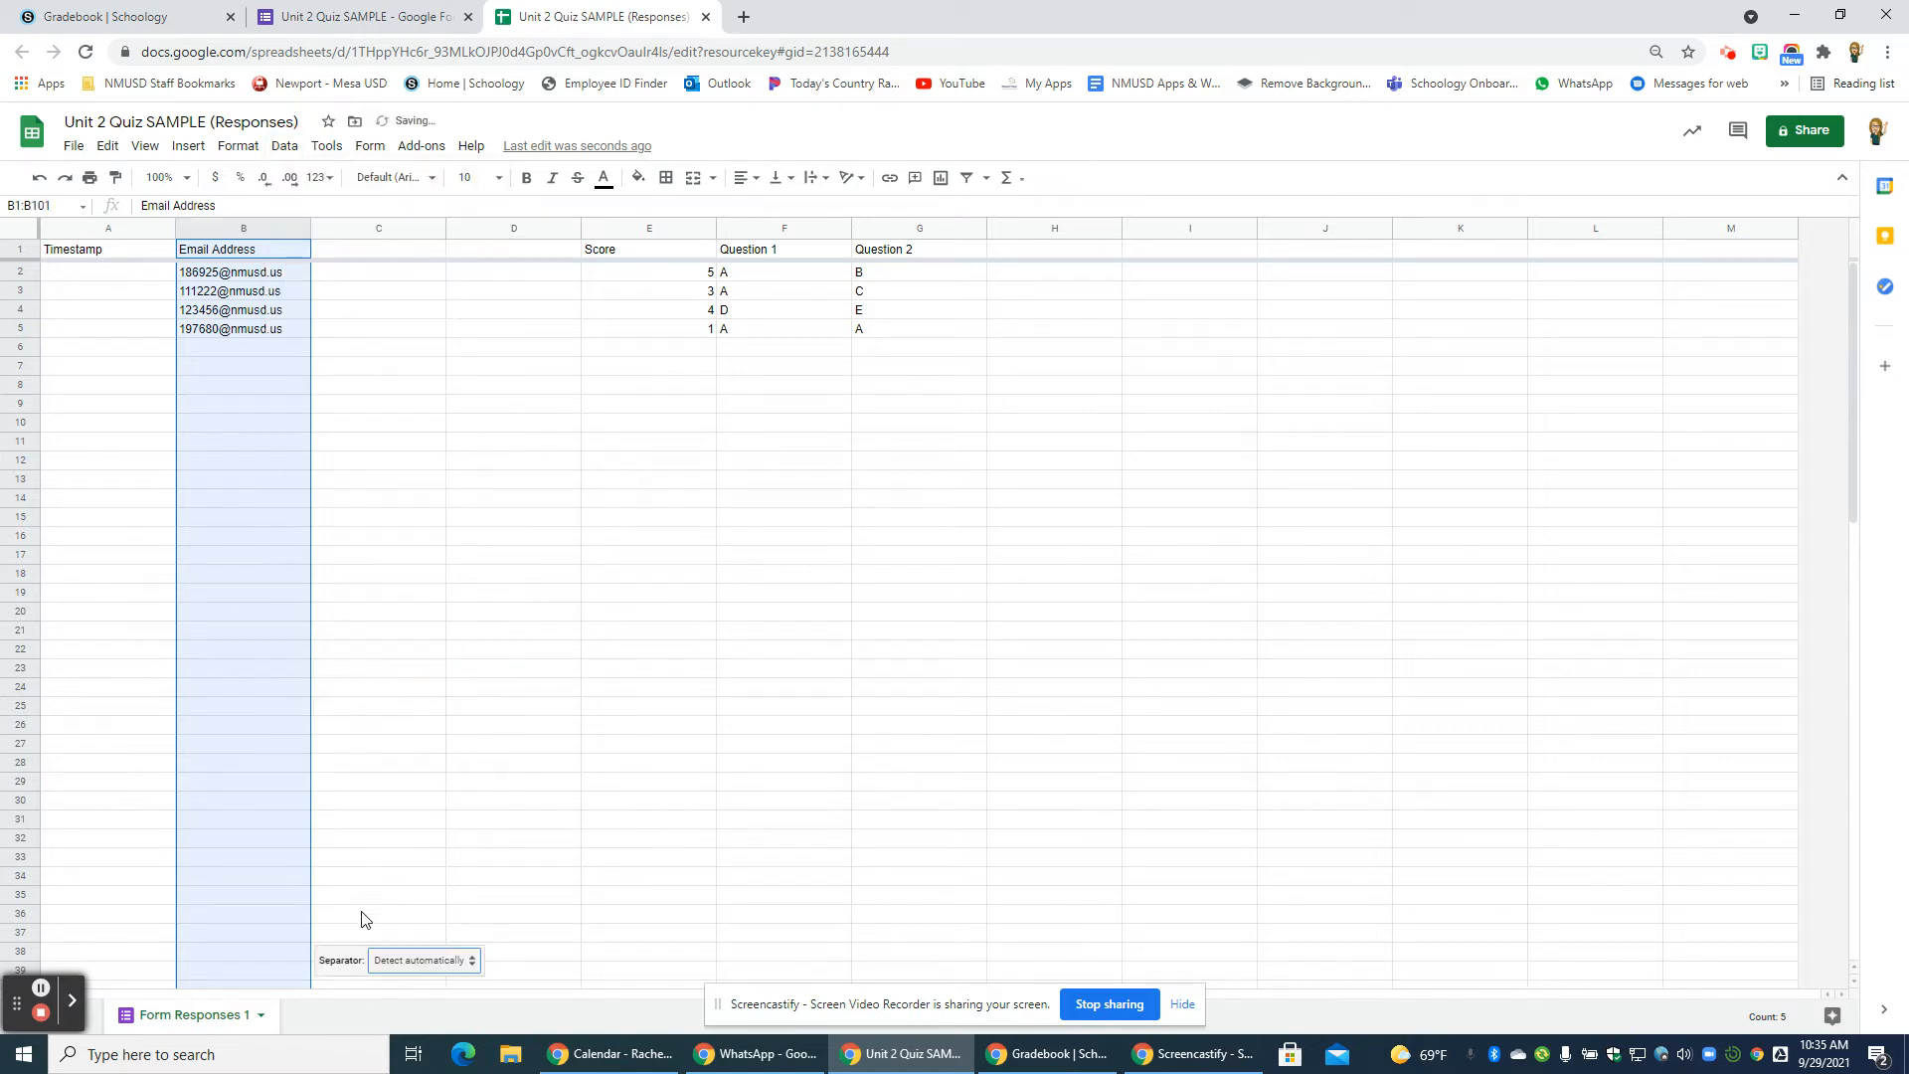
click(416, 960)
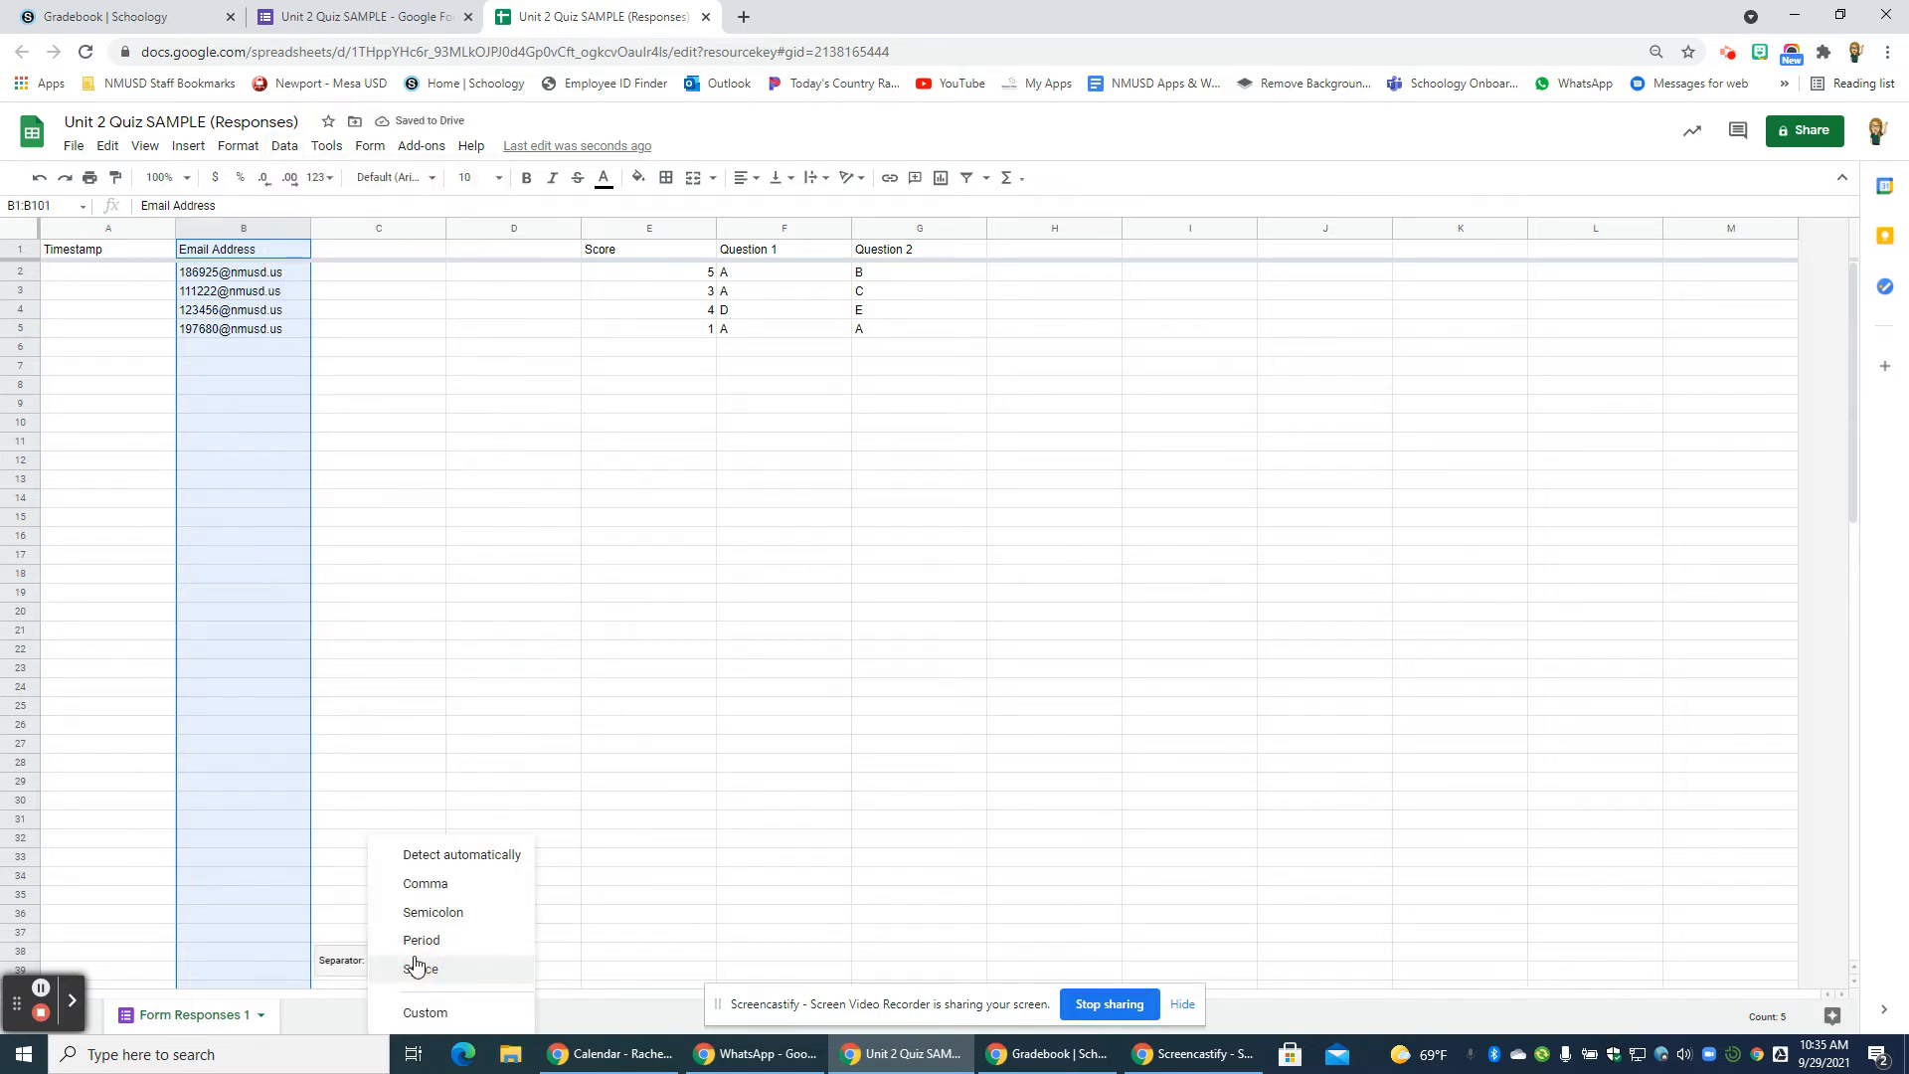
click(423, 1012)
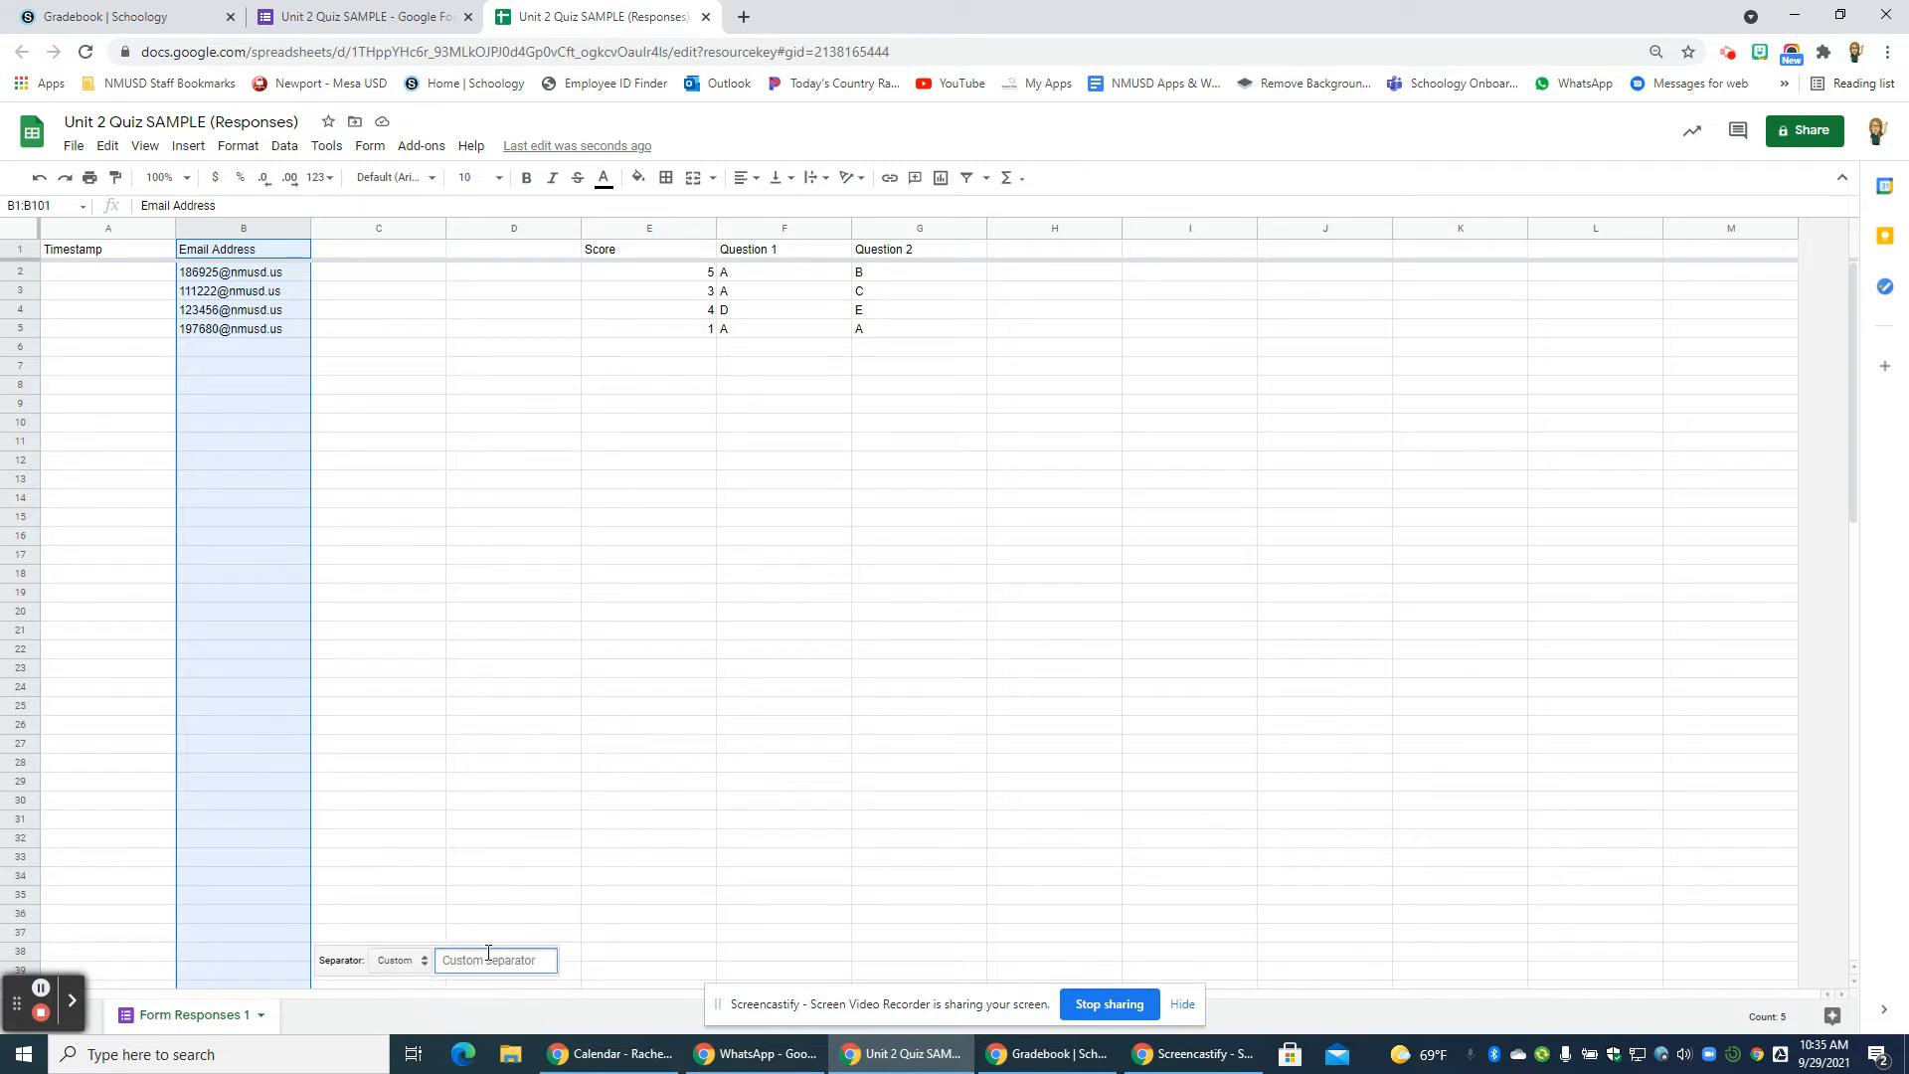
text(@)
click(611, 919)
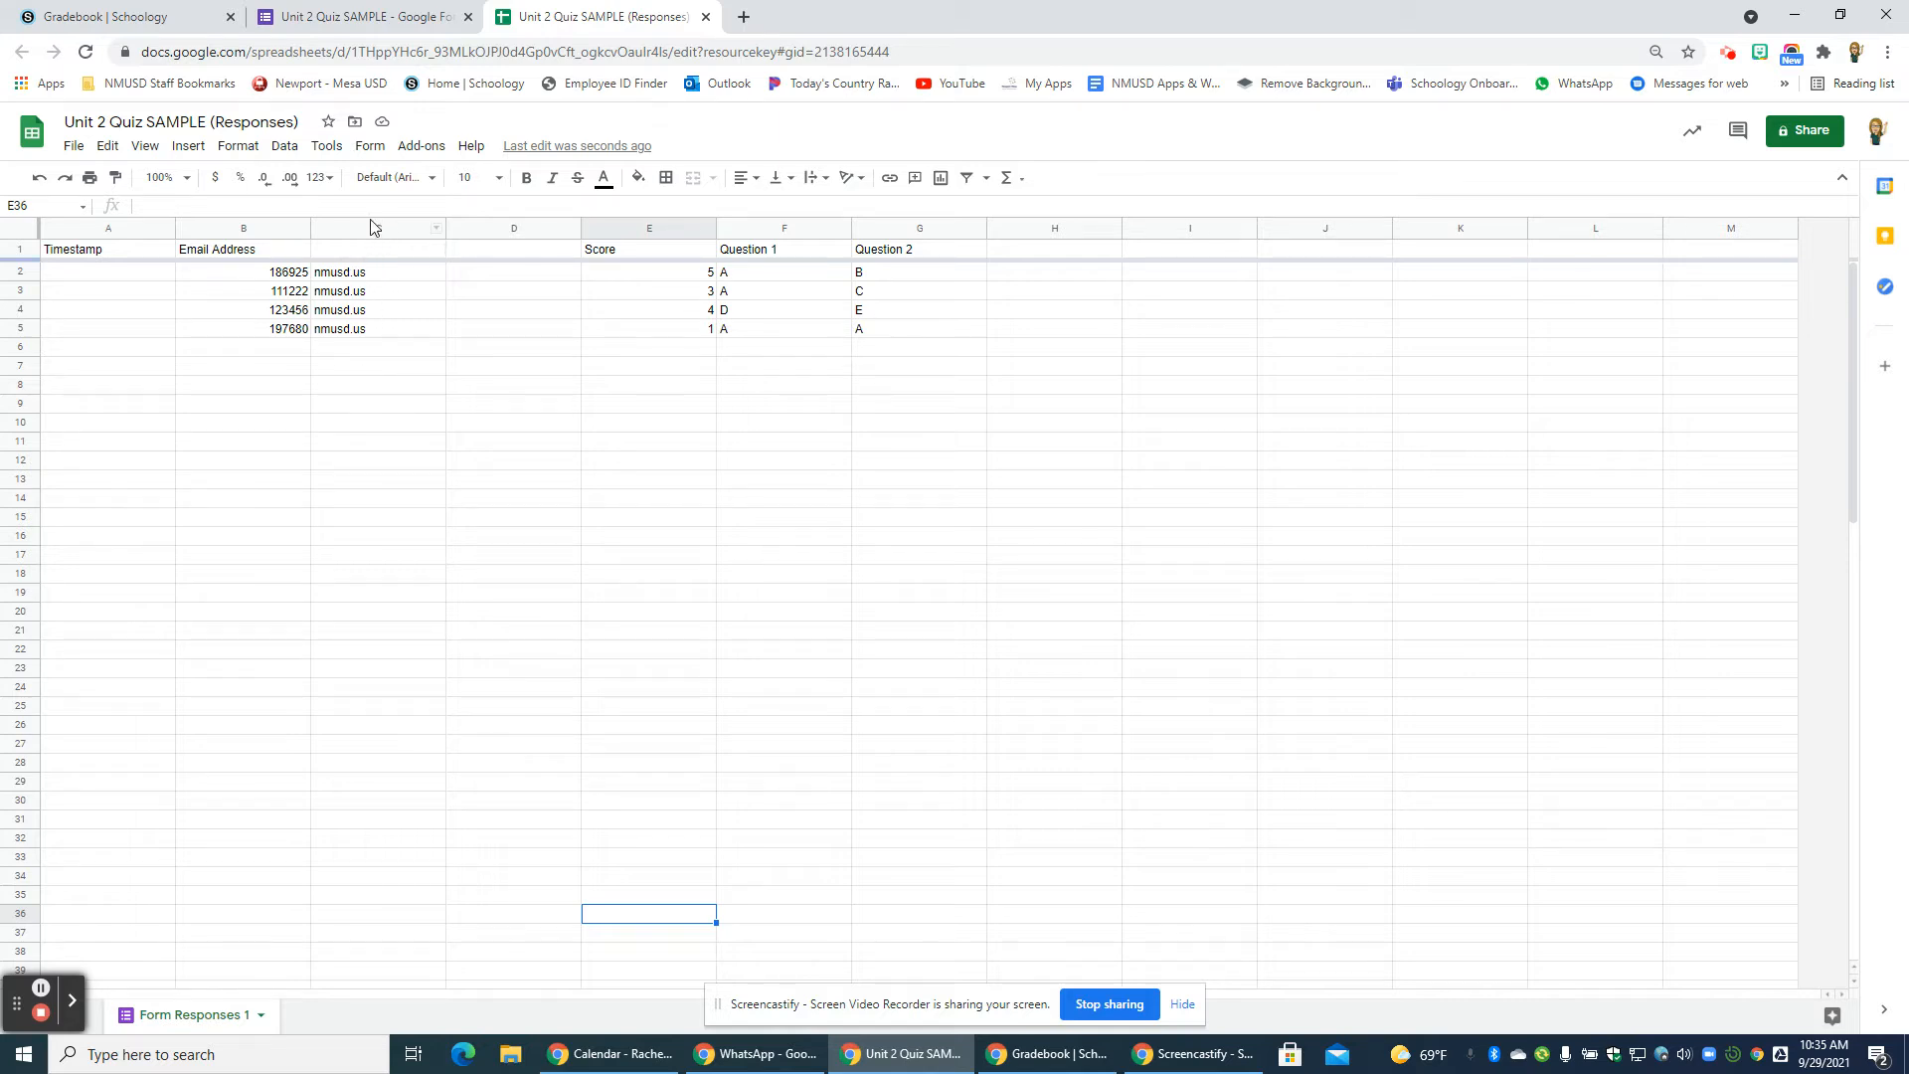
click(492, 229)
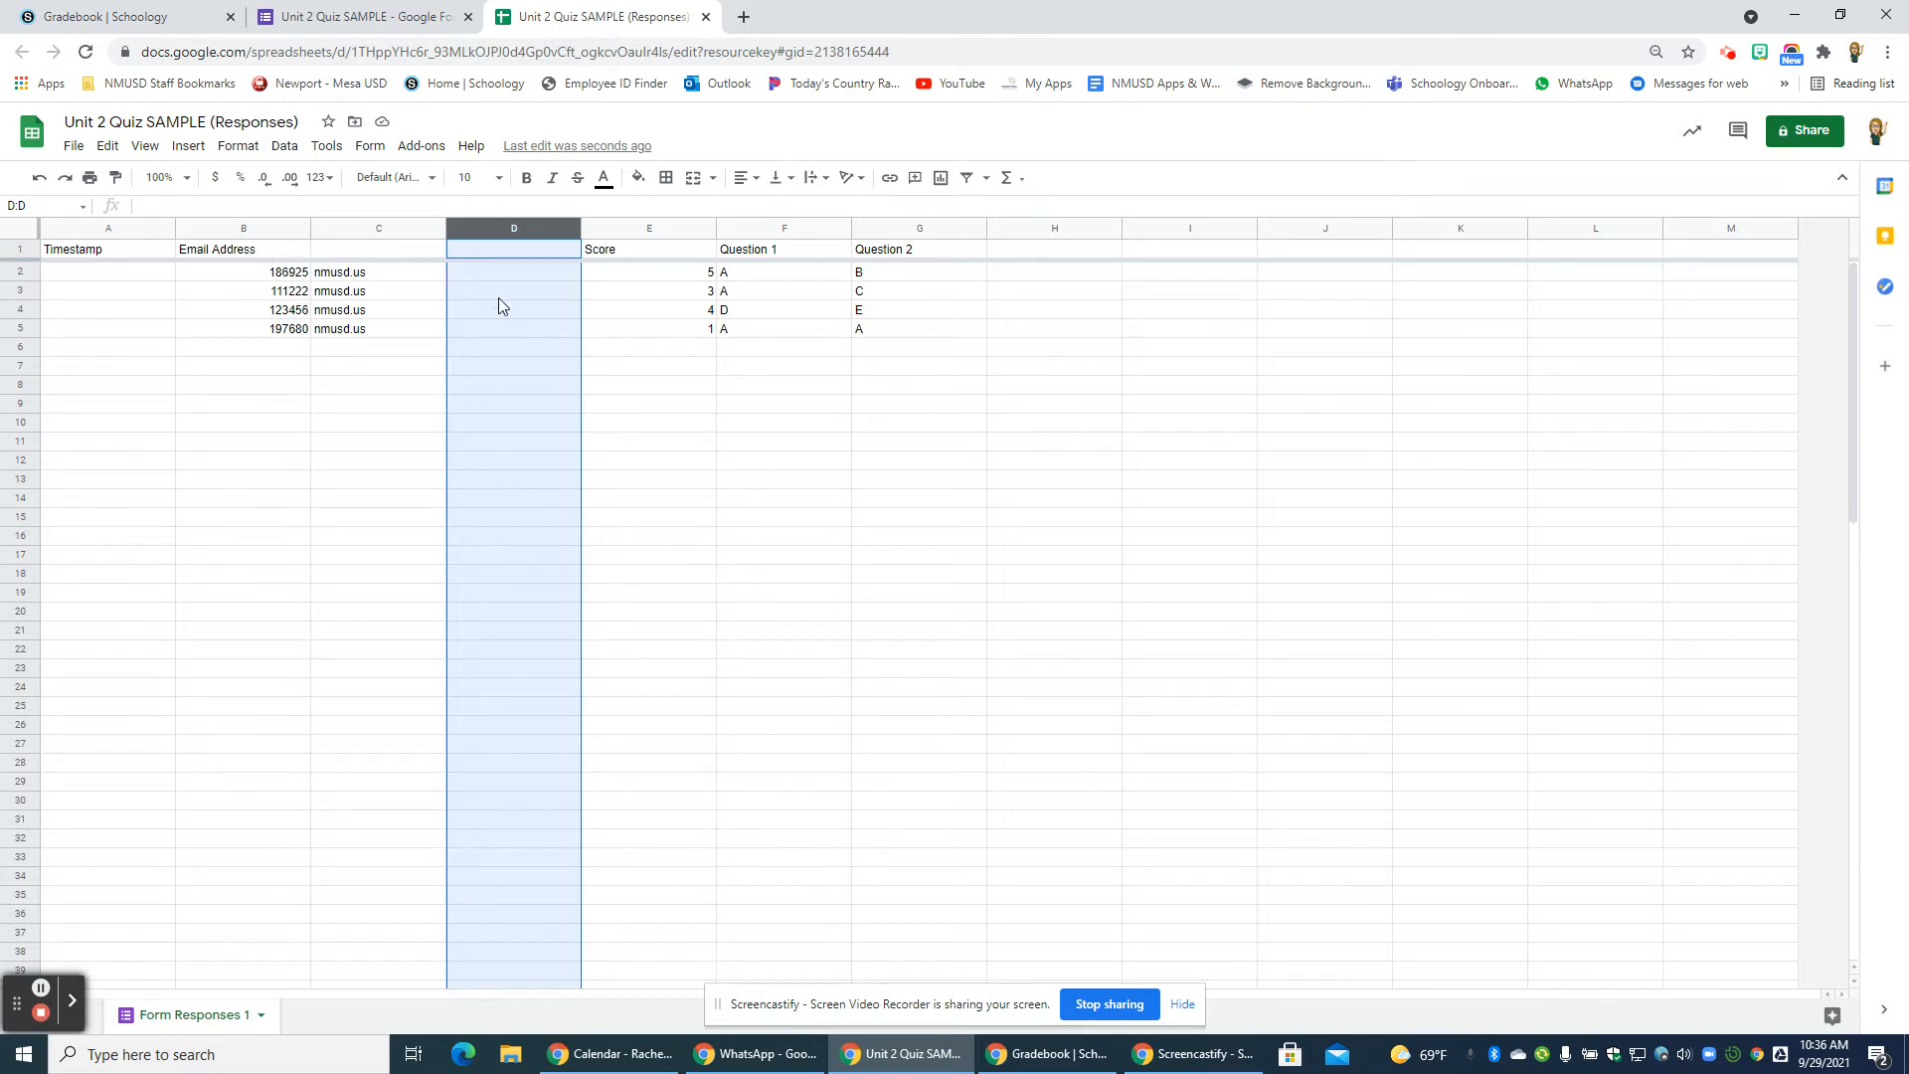
click(186, 12)
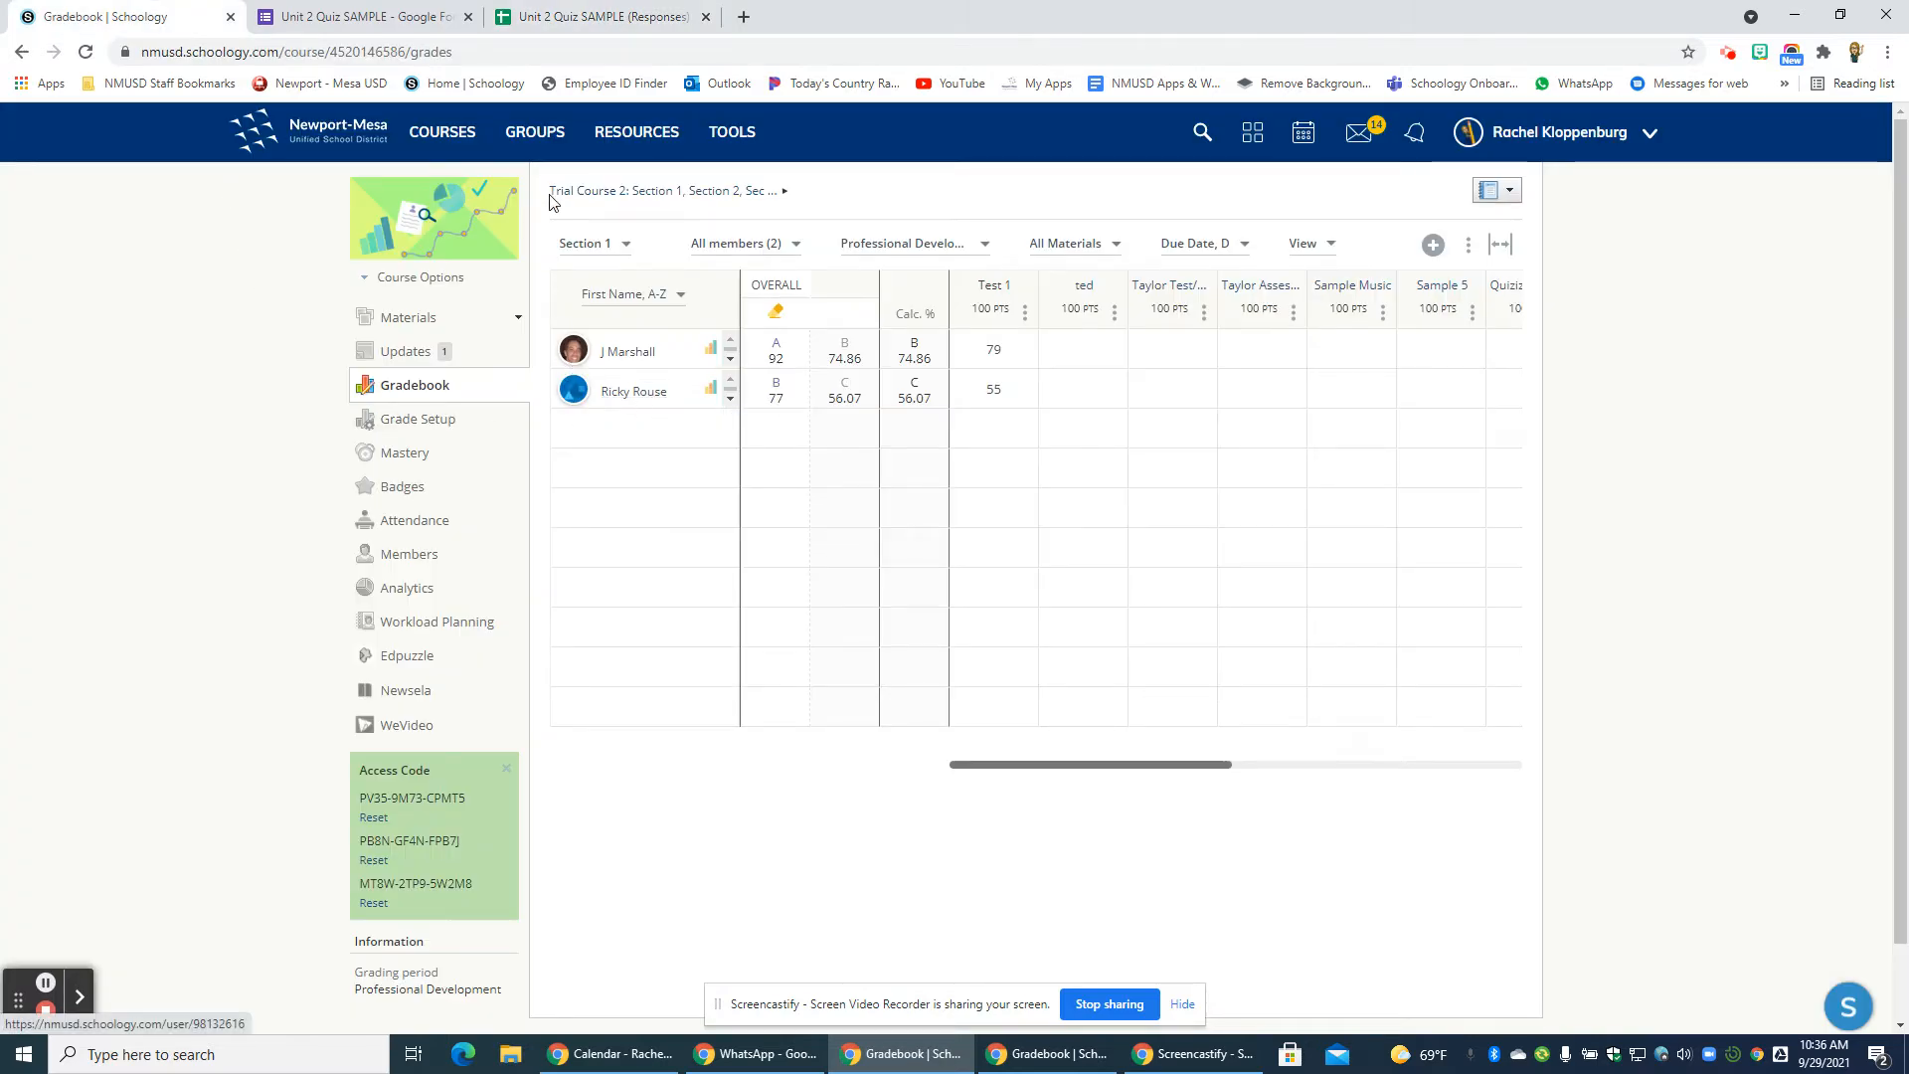
click(562, 16)
click(320, 208)
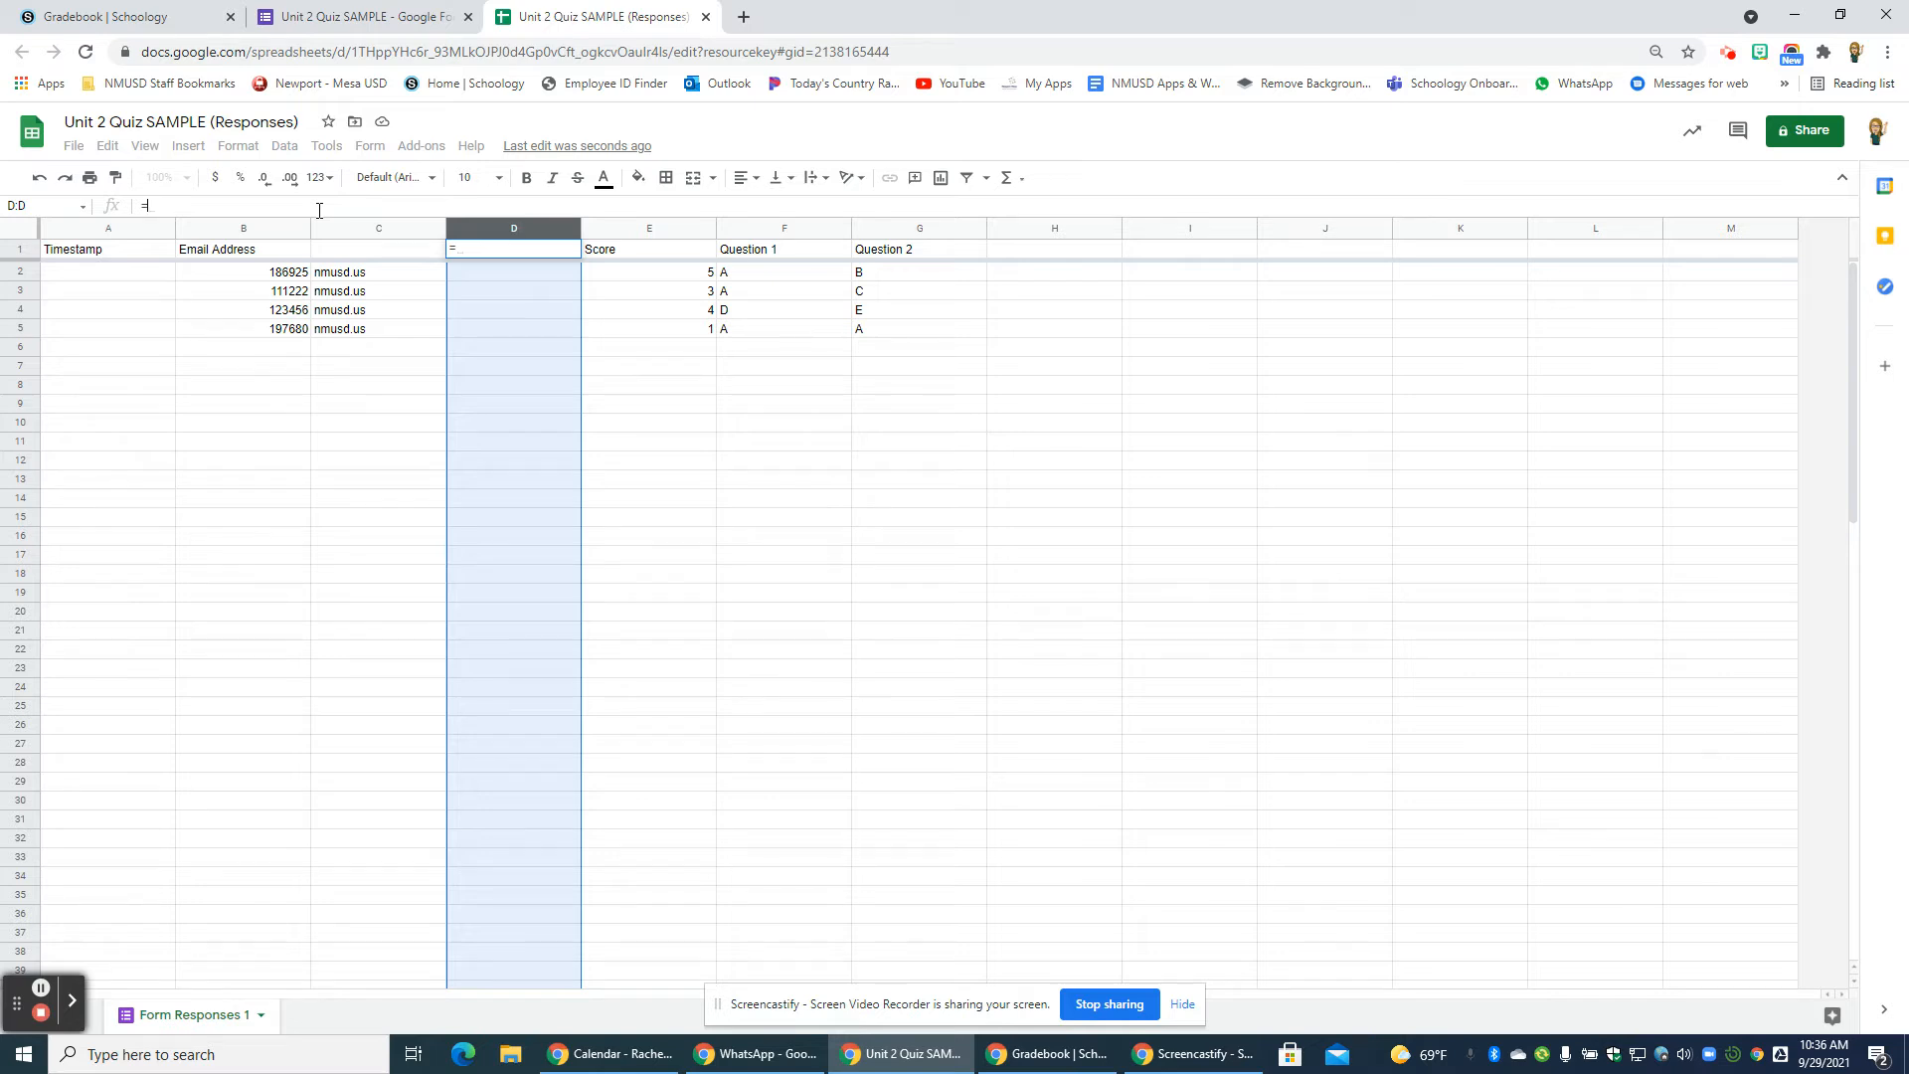
text(")
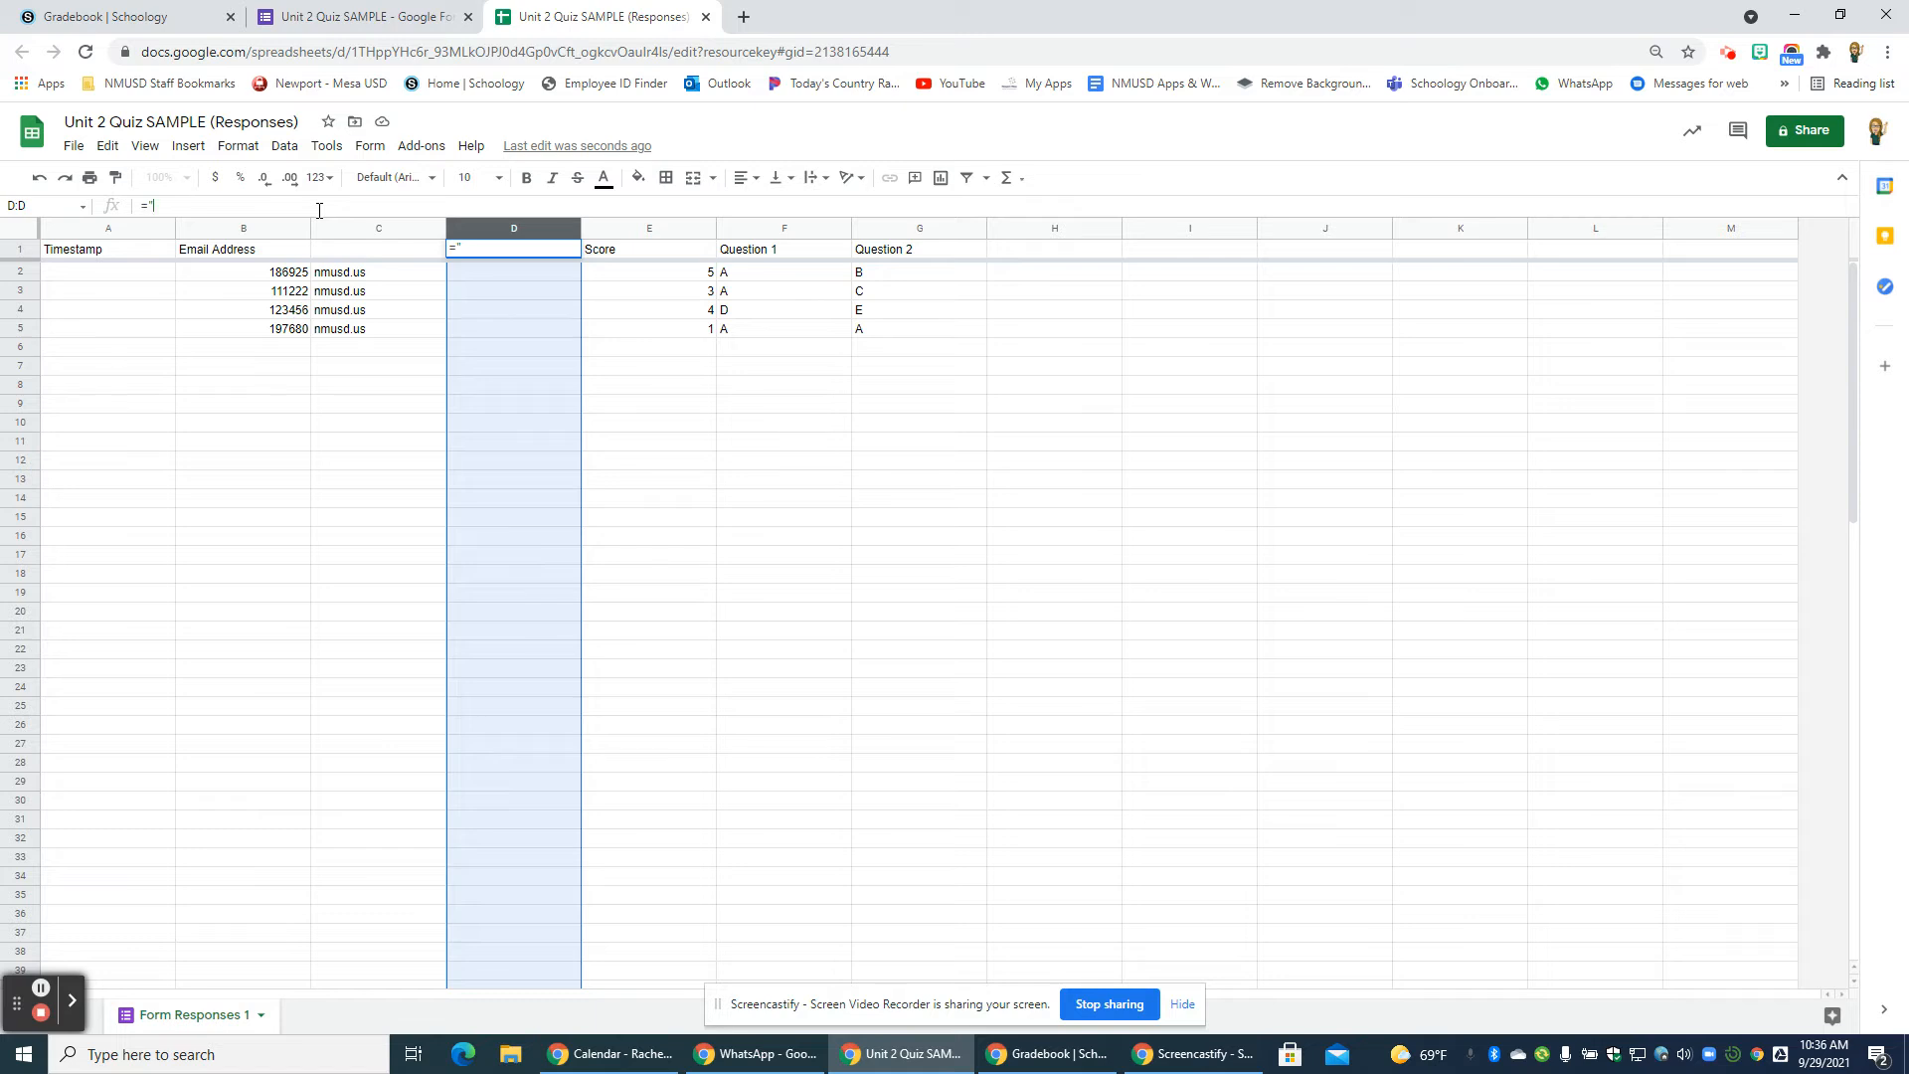
text(STU_"&)
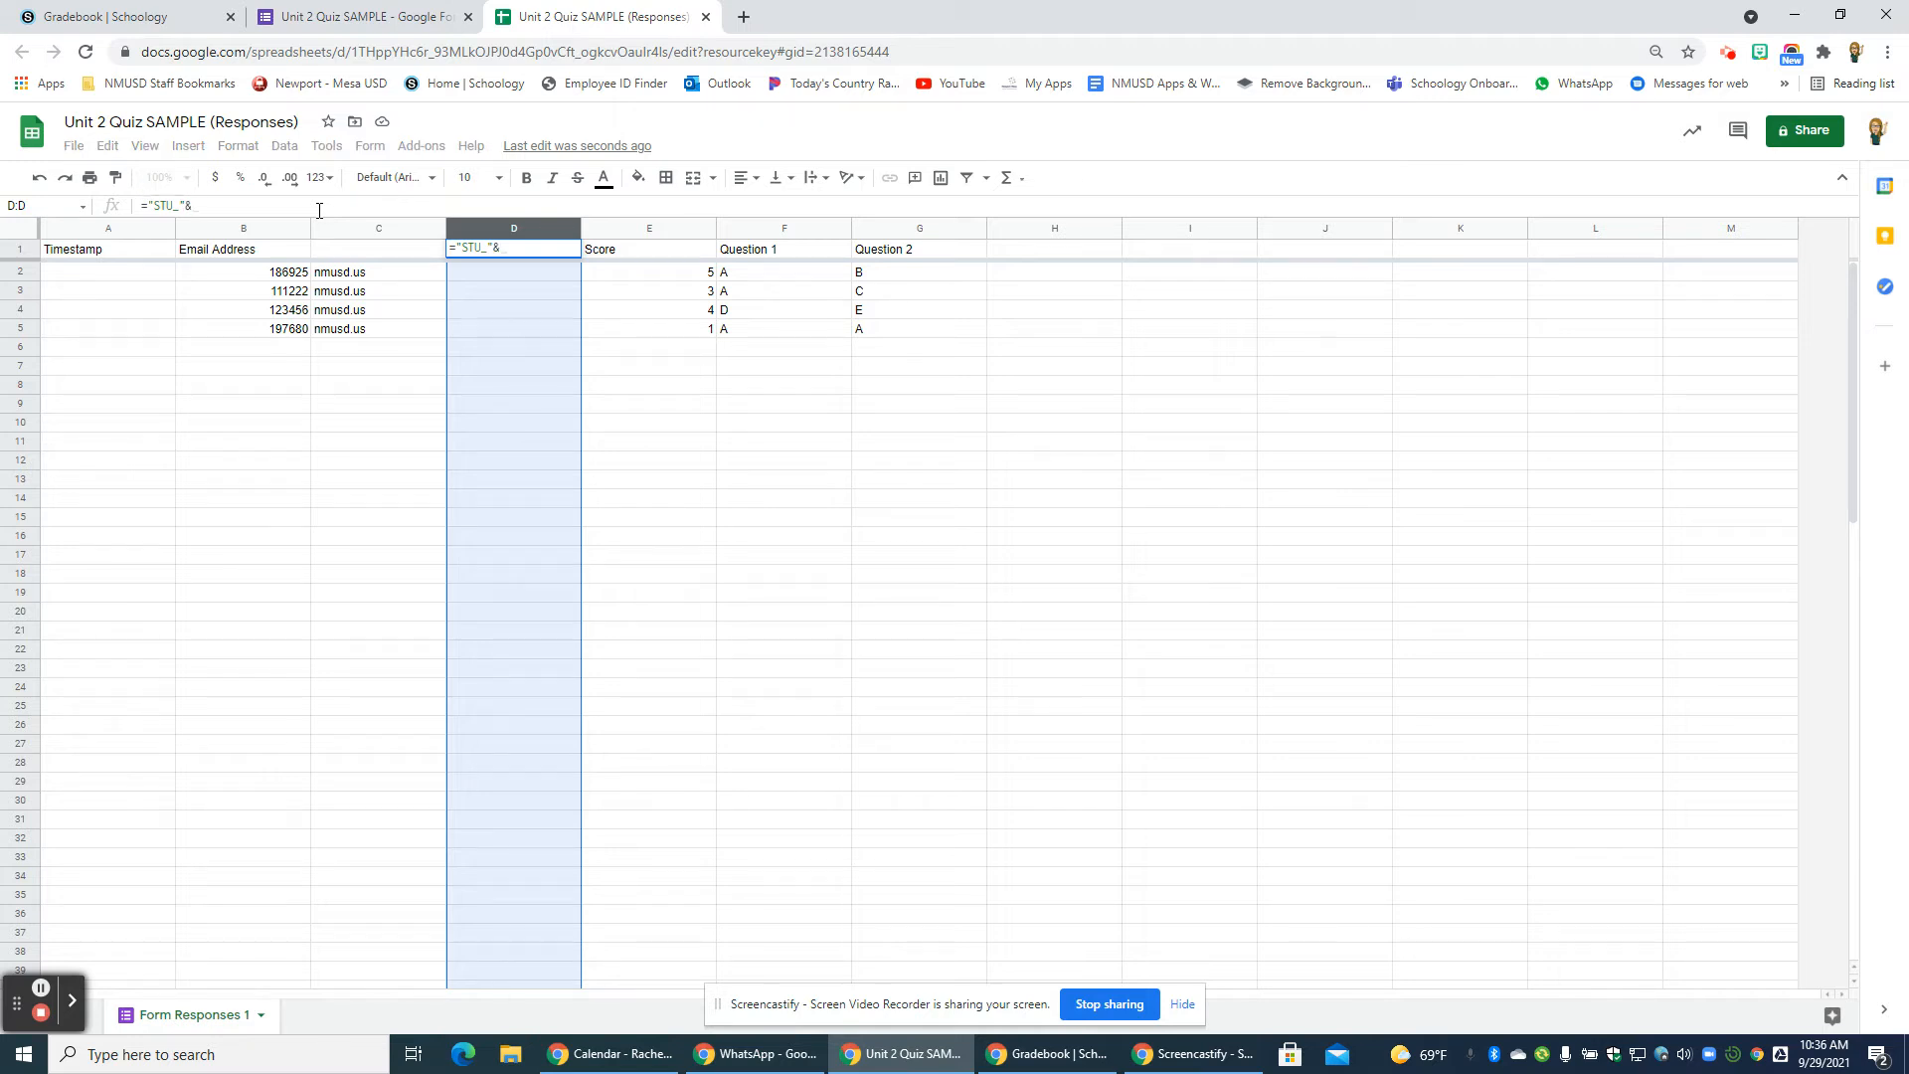
click(284, 279)
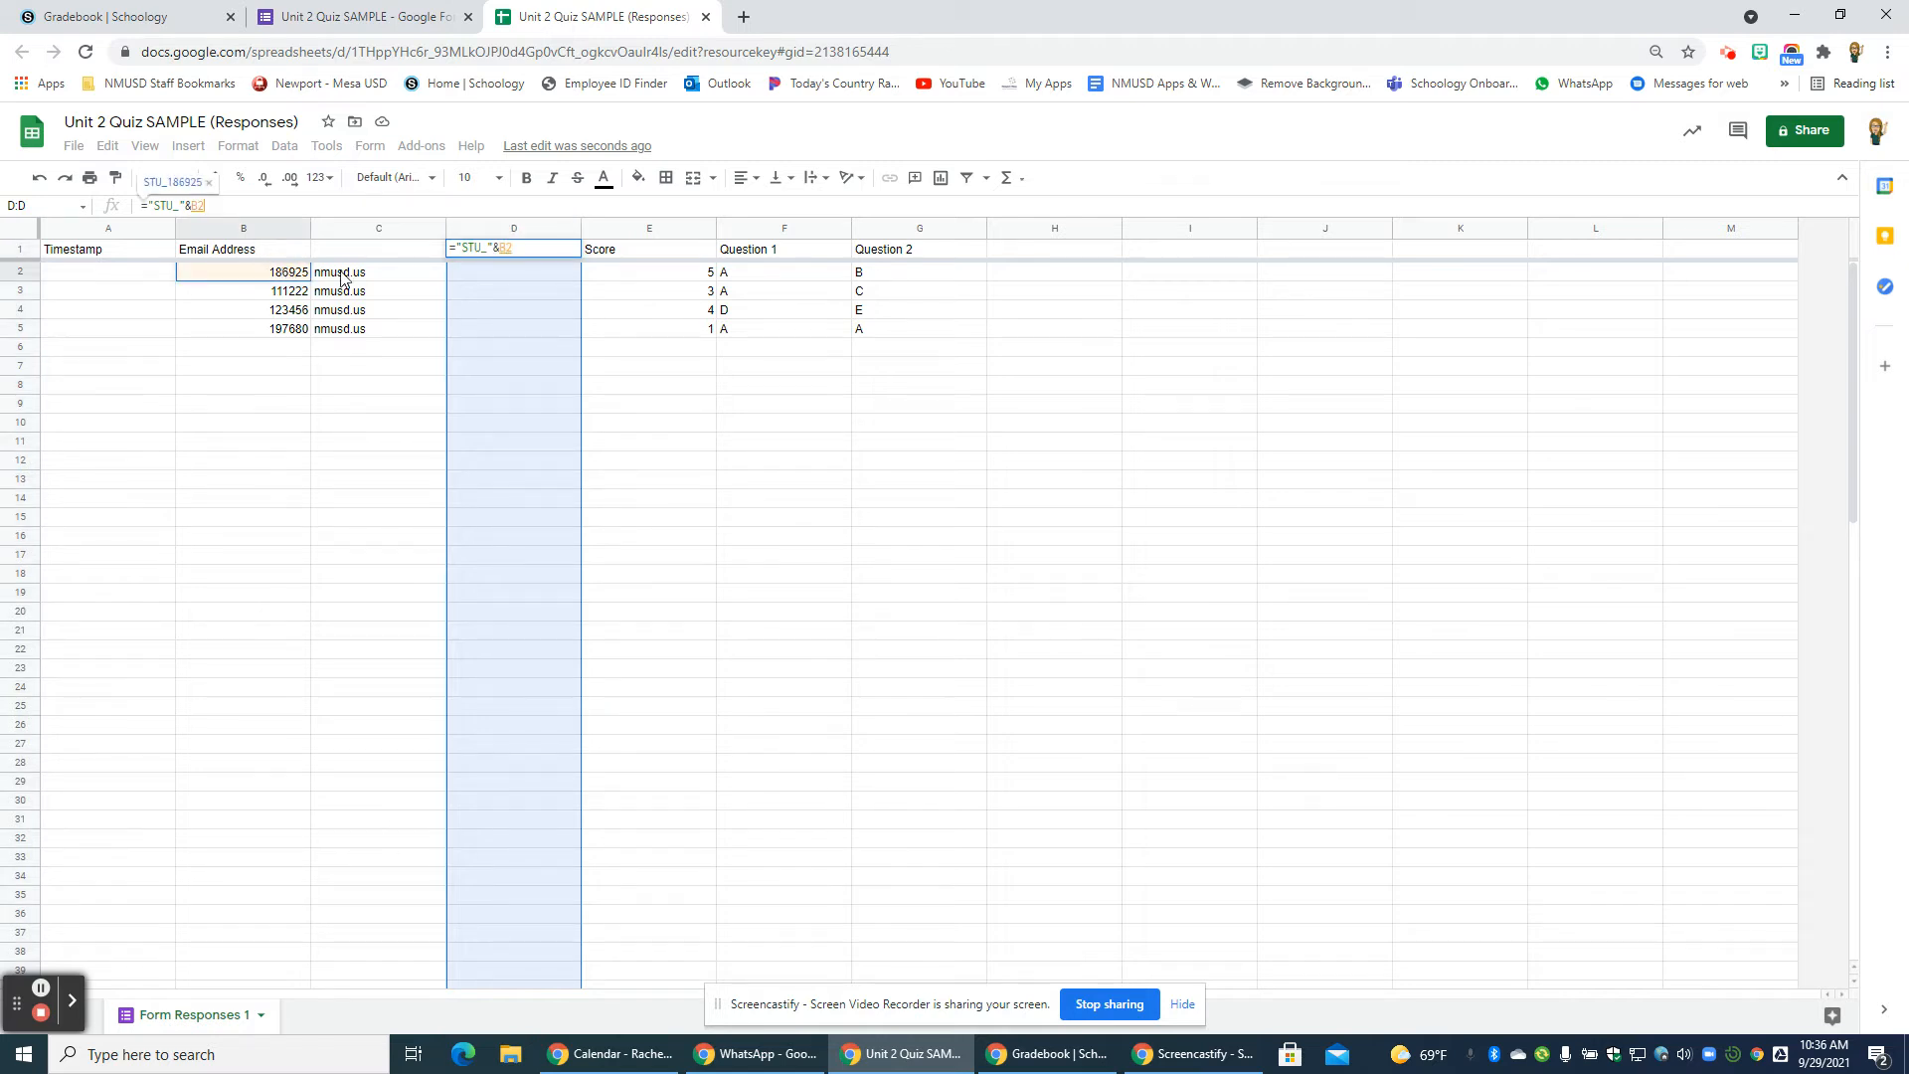
click(530, 279)
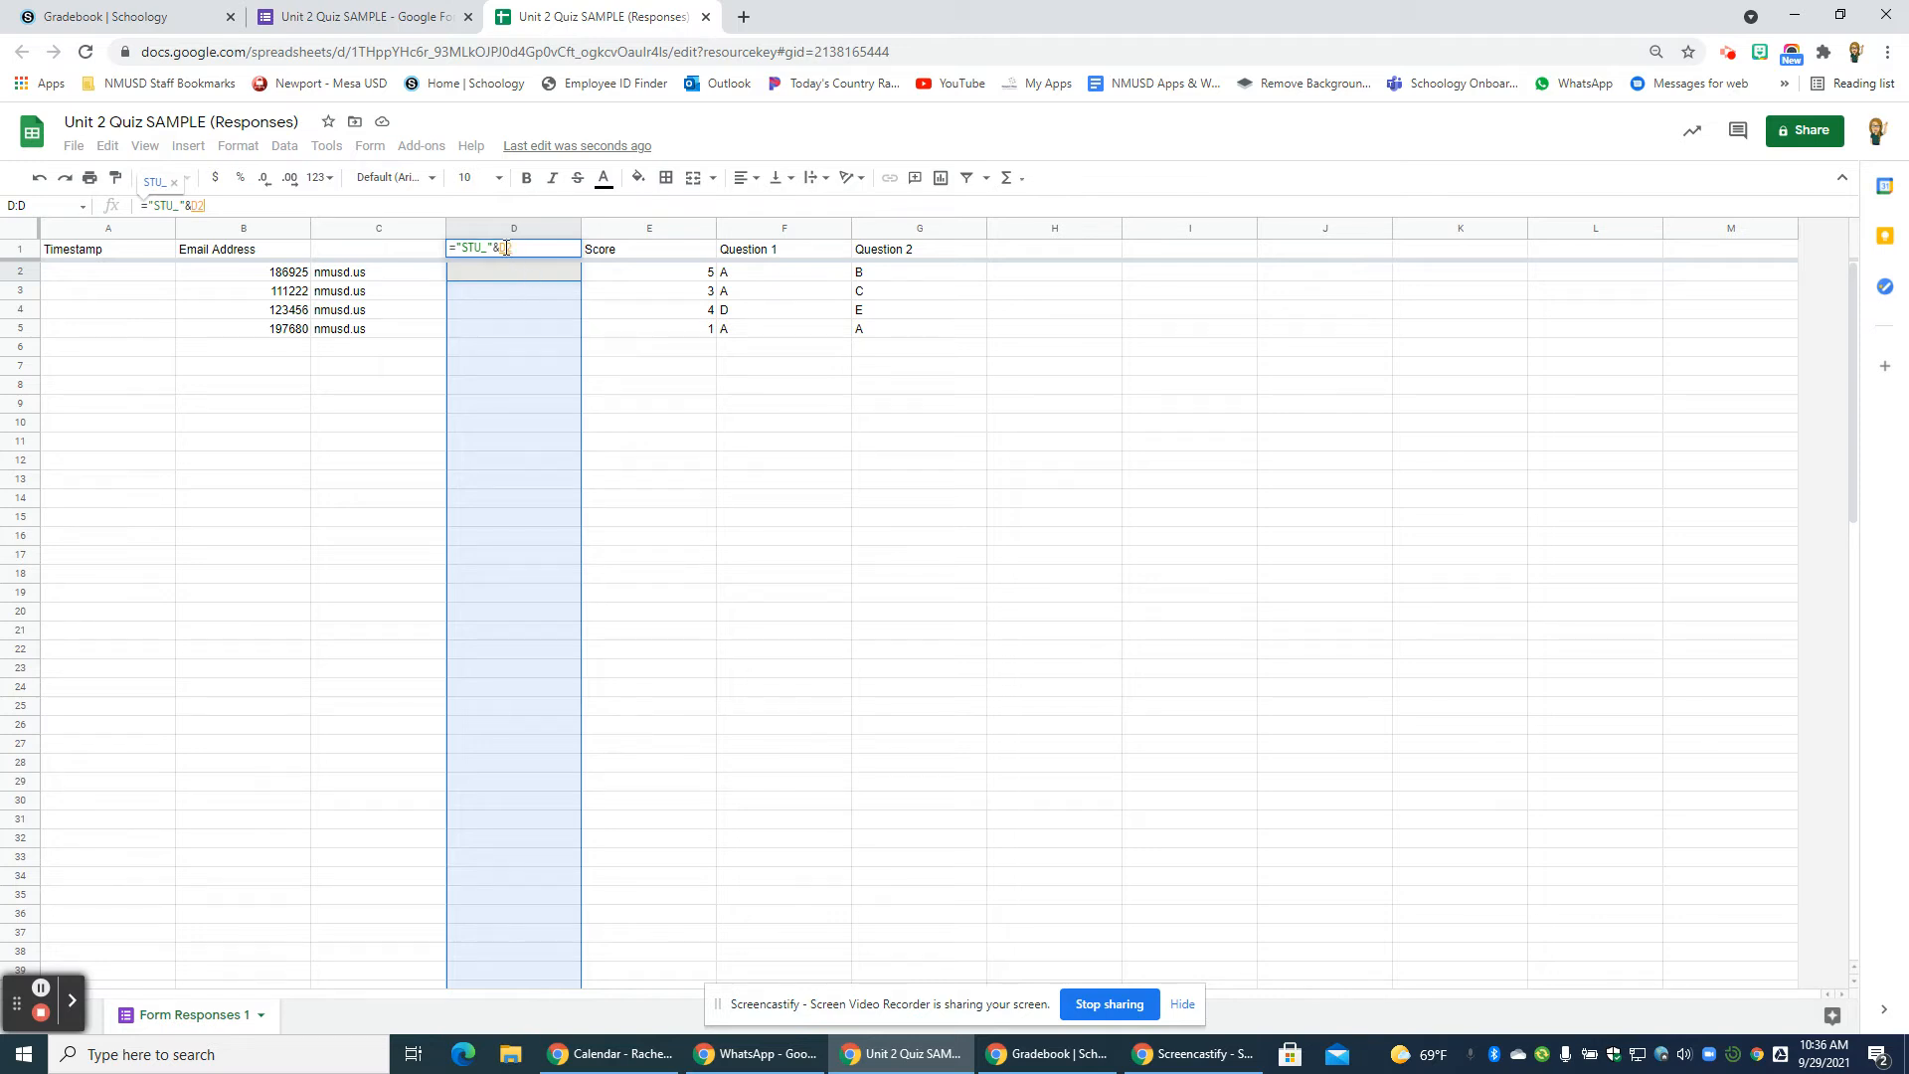
drag(537, 248, 439, 254)
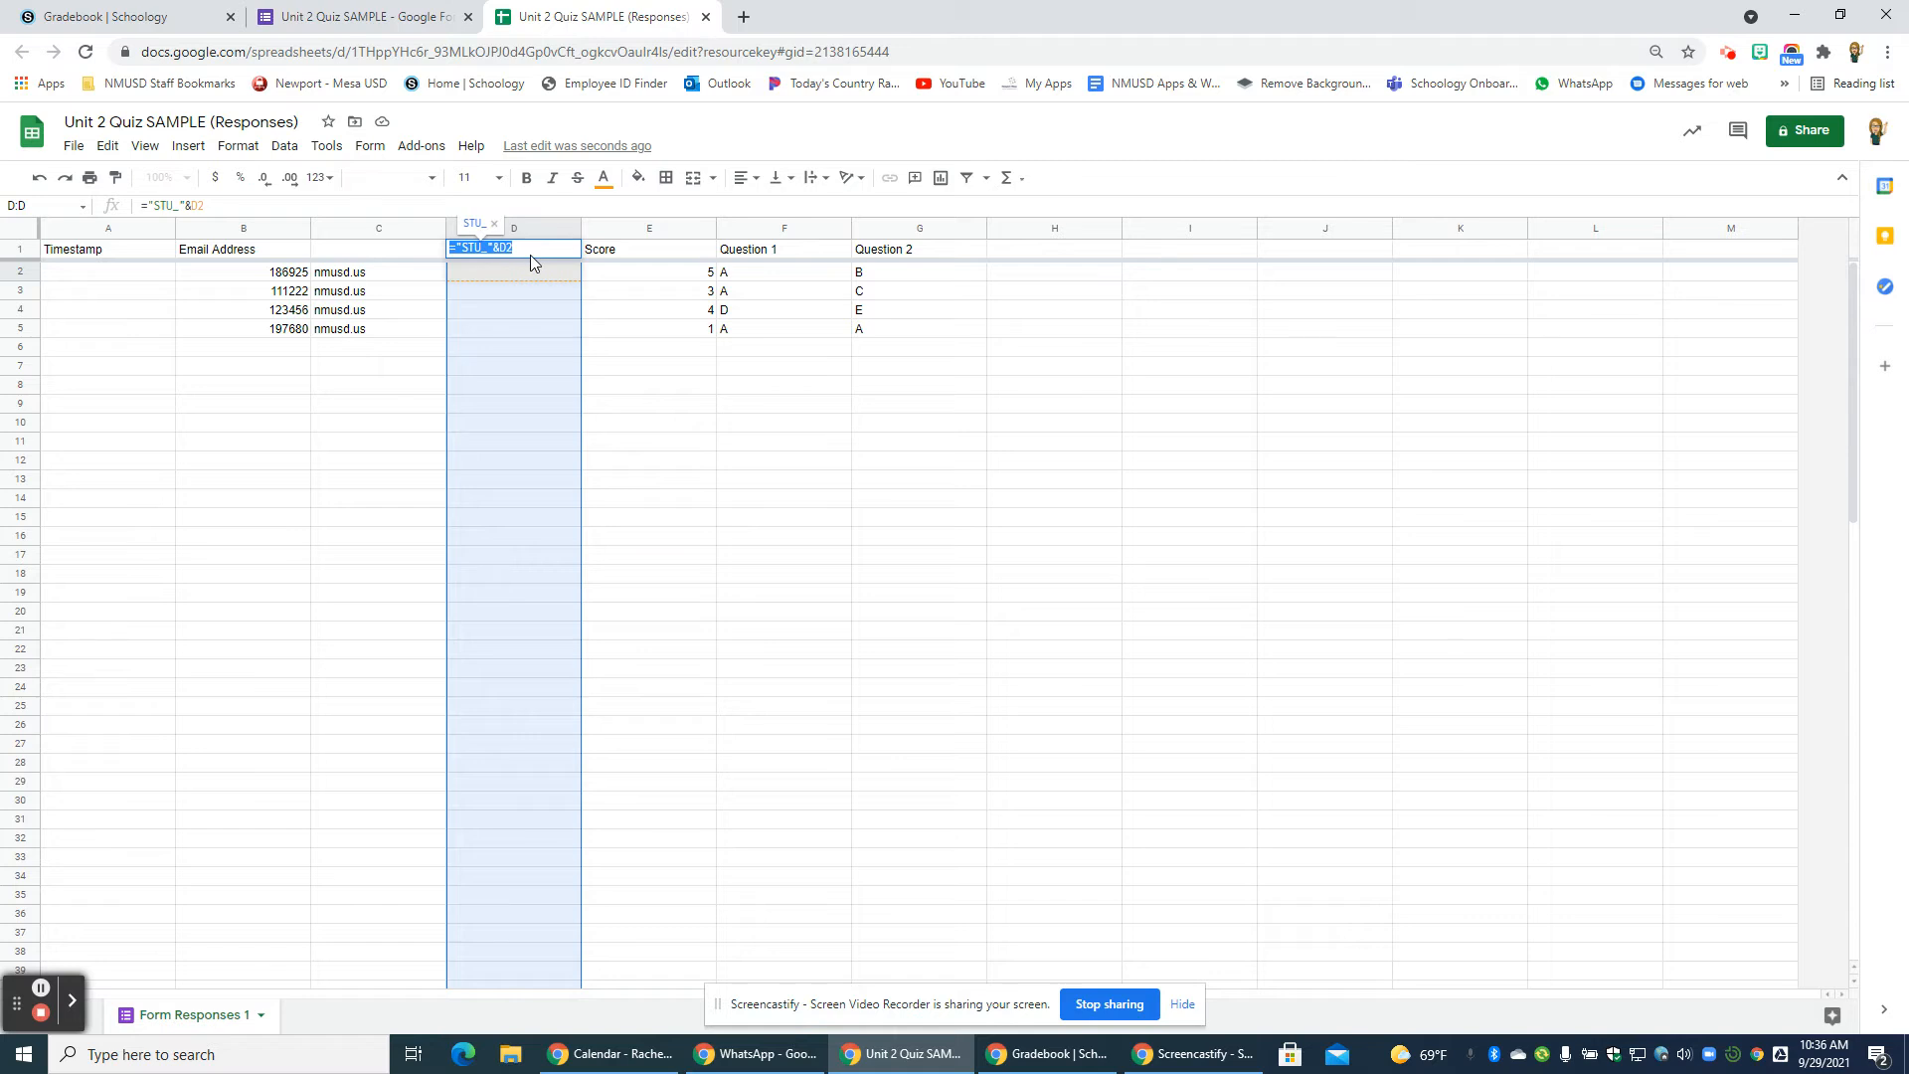
key(BackSpace)
click(724, 516)
- Enter the formula ="STU_"&B2 in cell D2 and accept the suggested autofill for the remaining responses
click(487, 272)
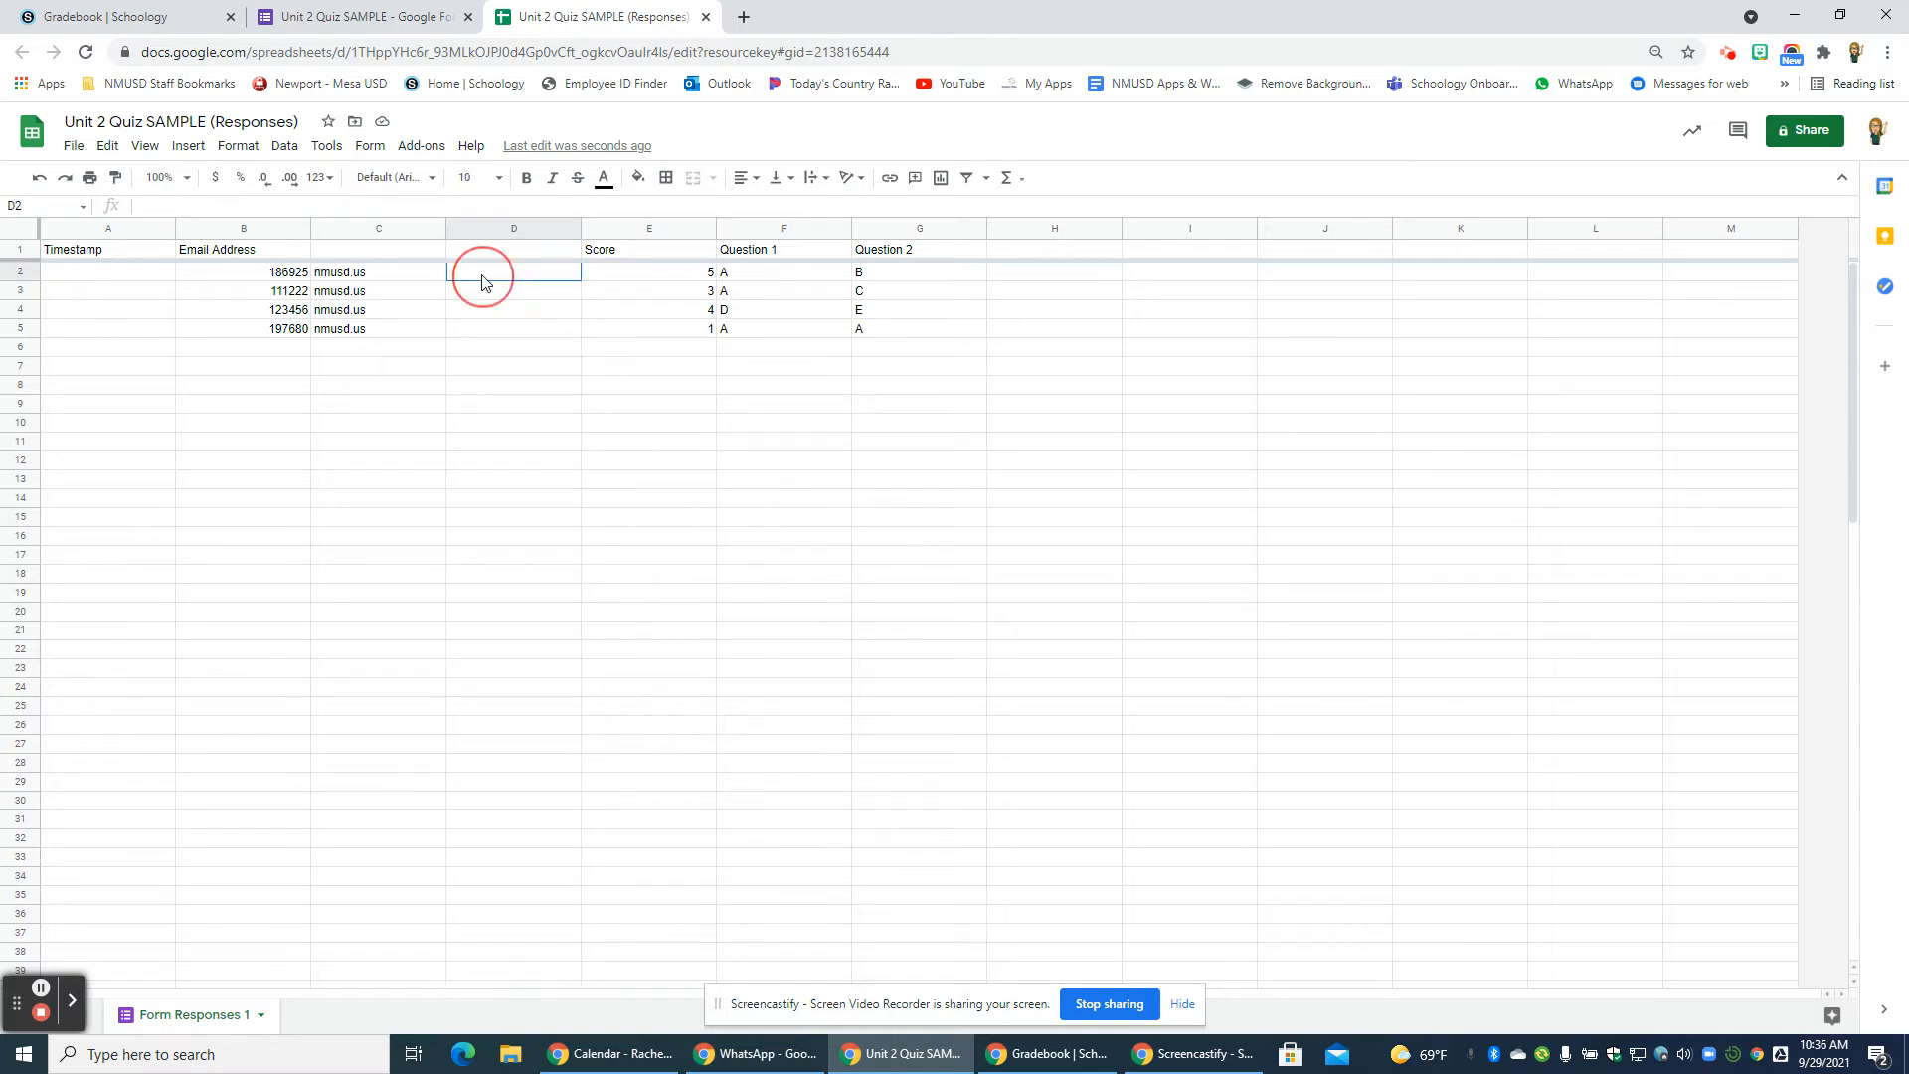
click(300, 208)
text(=)
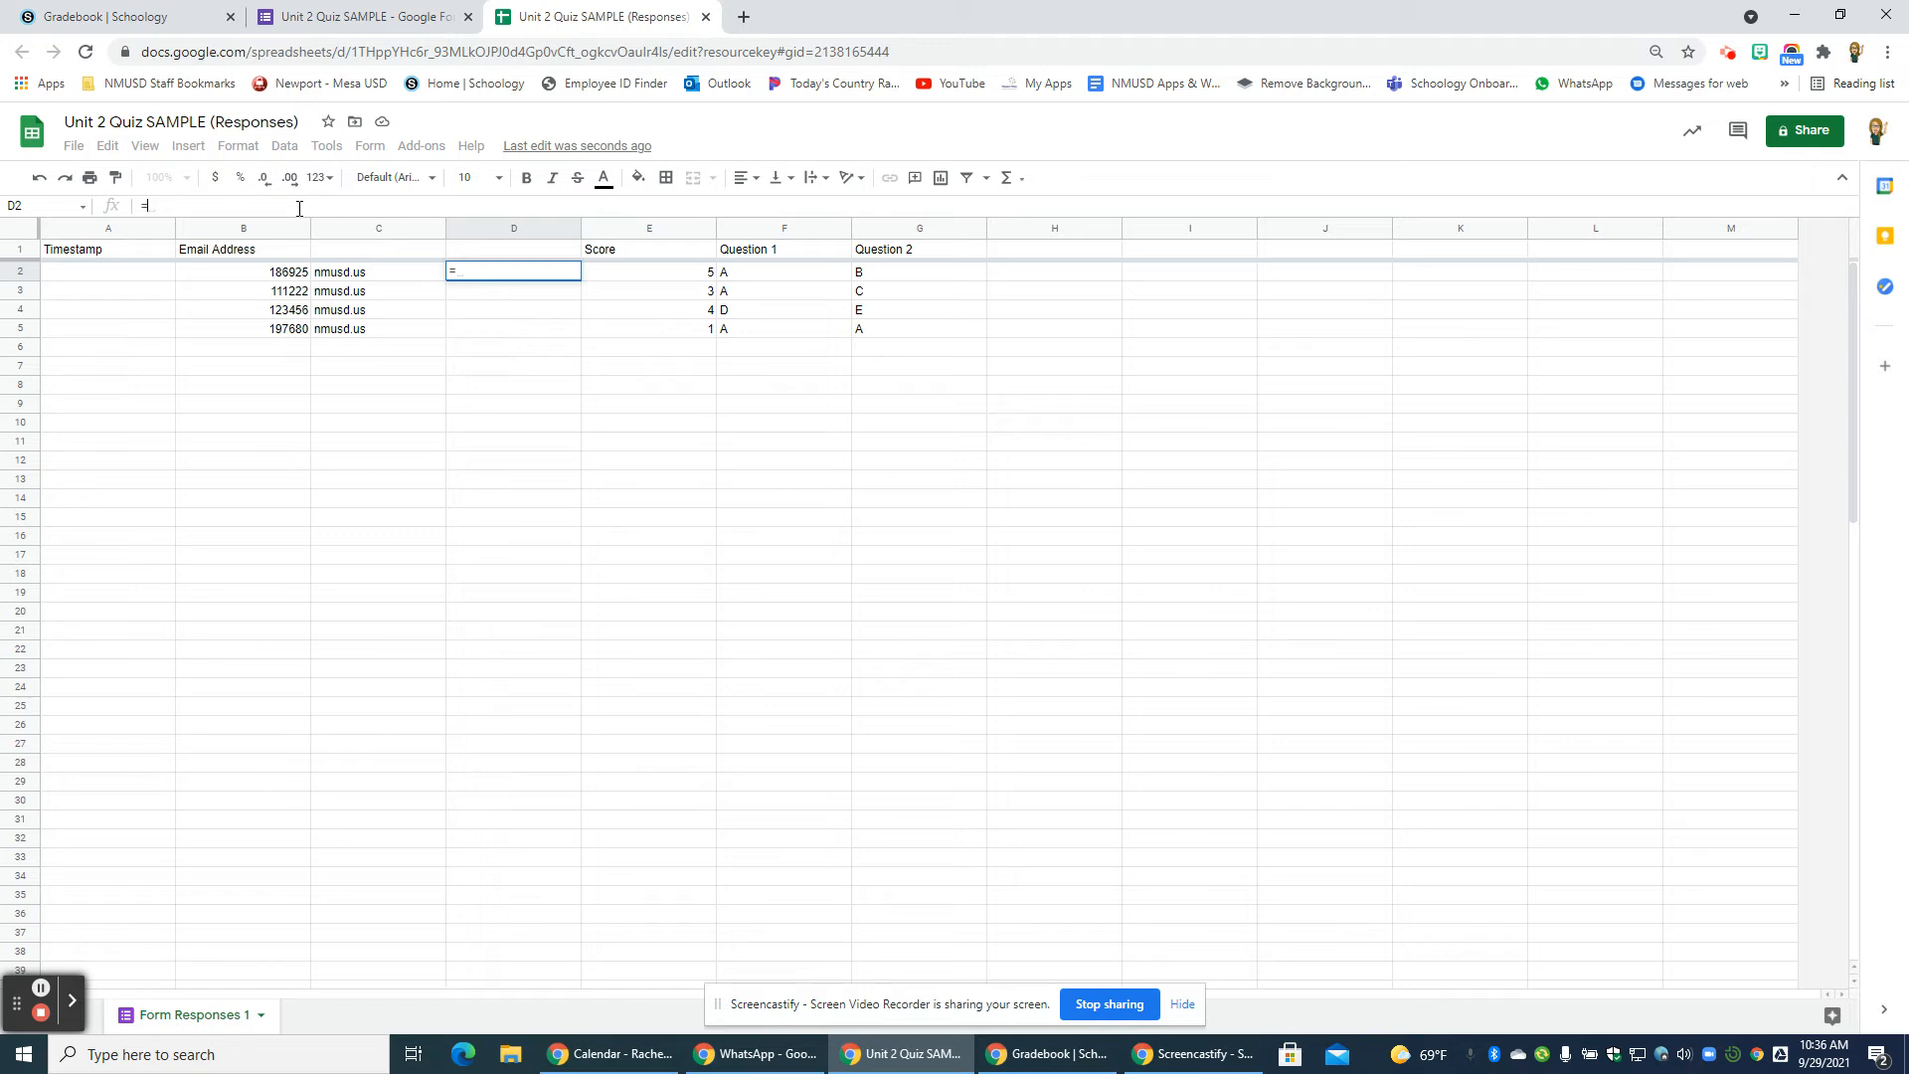
text(")
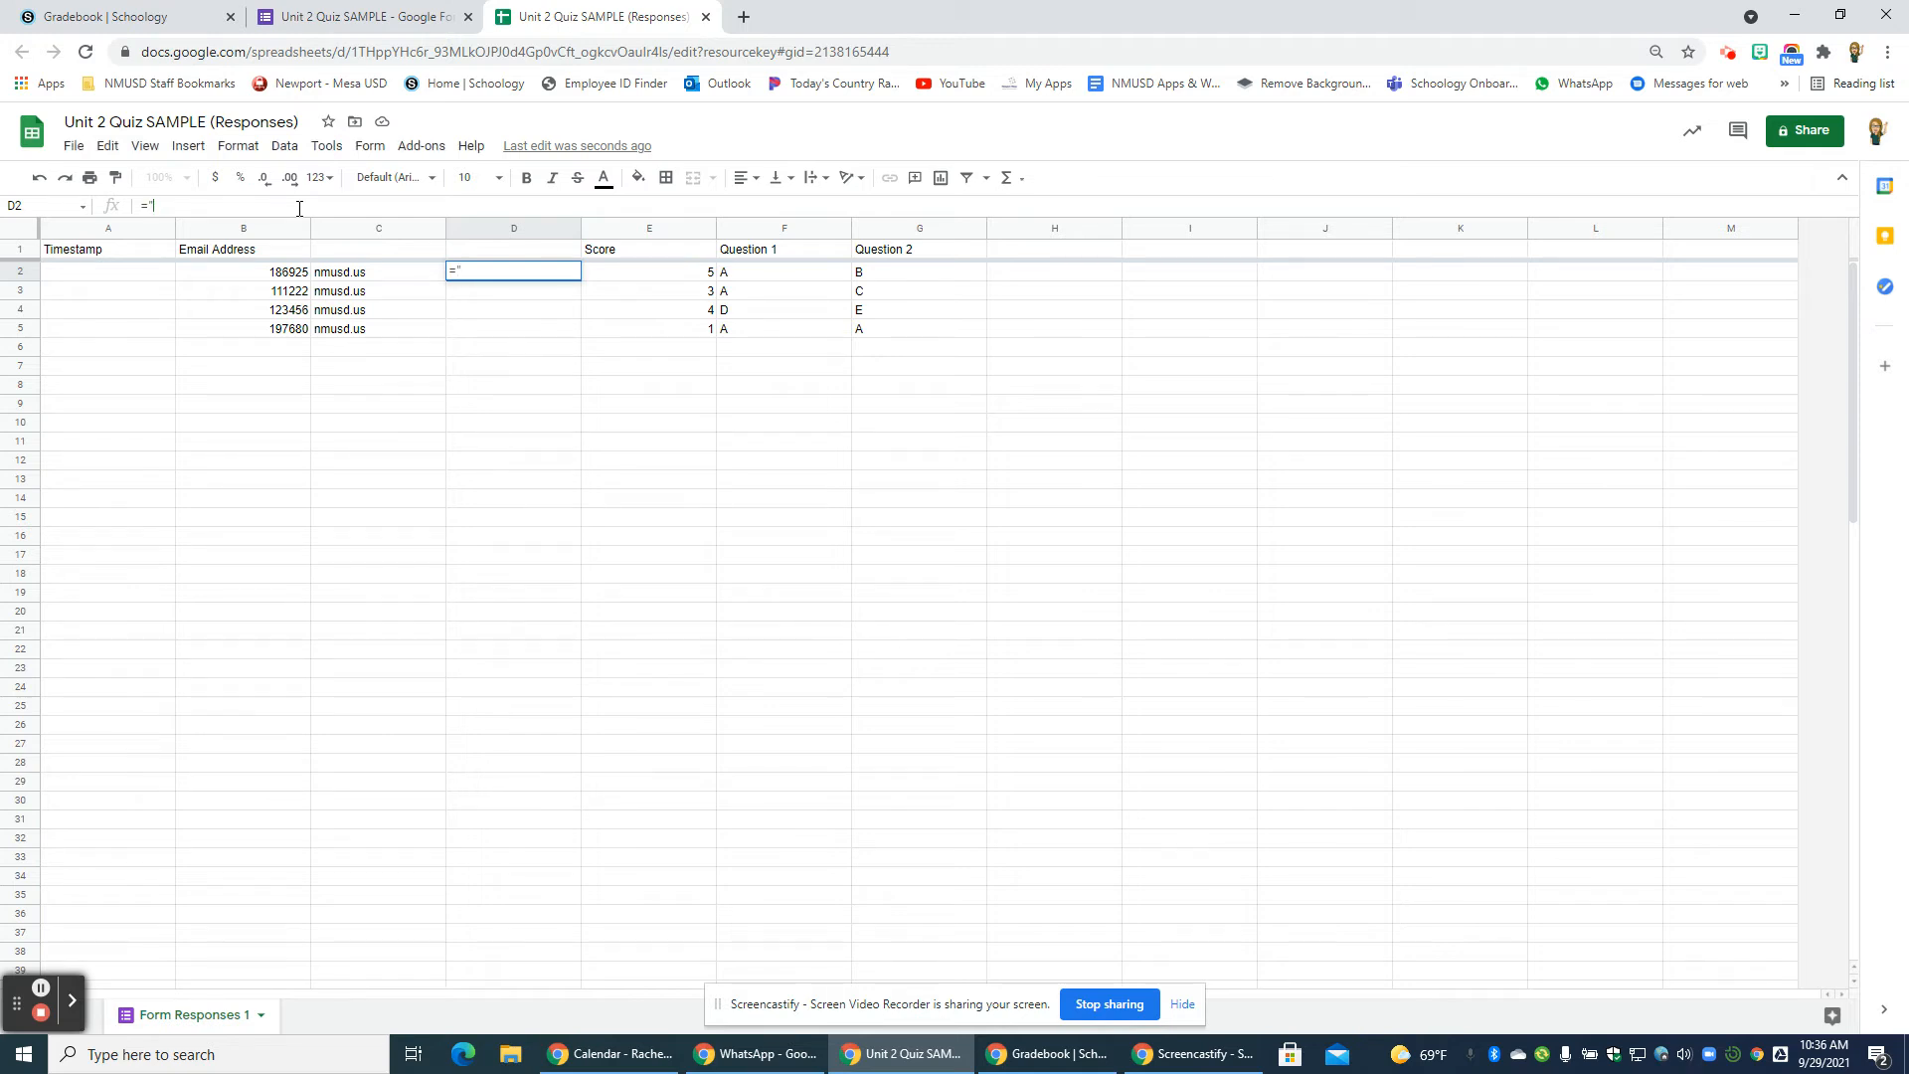
text(STU_"&)
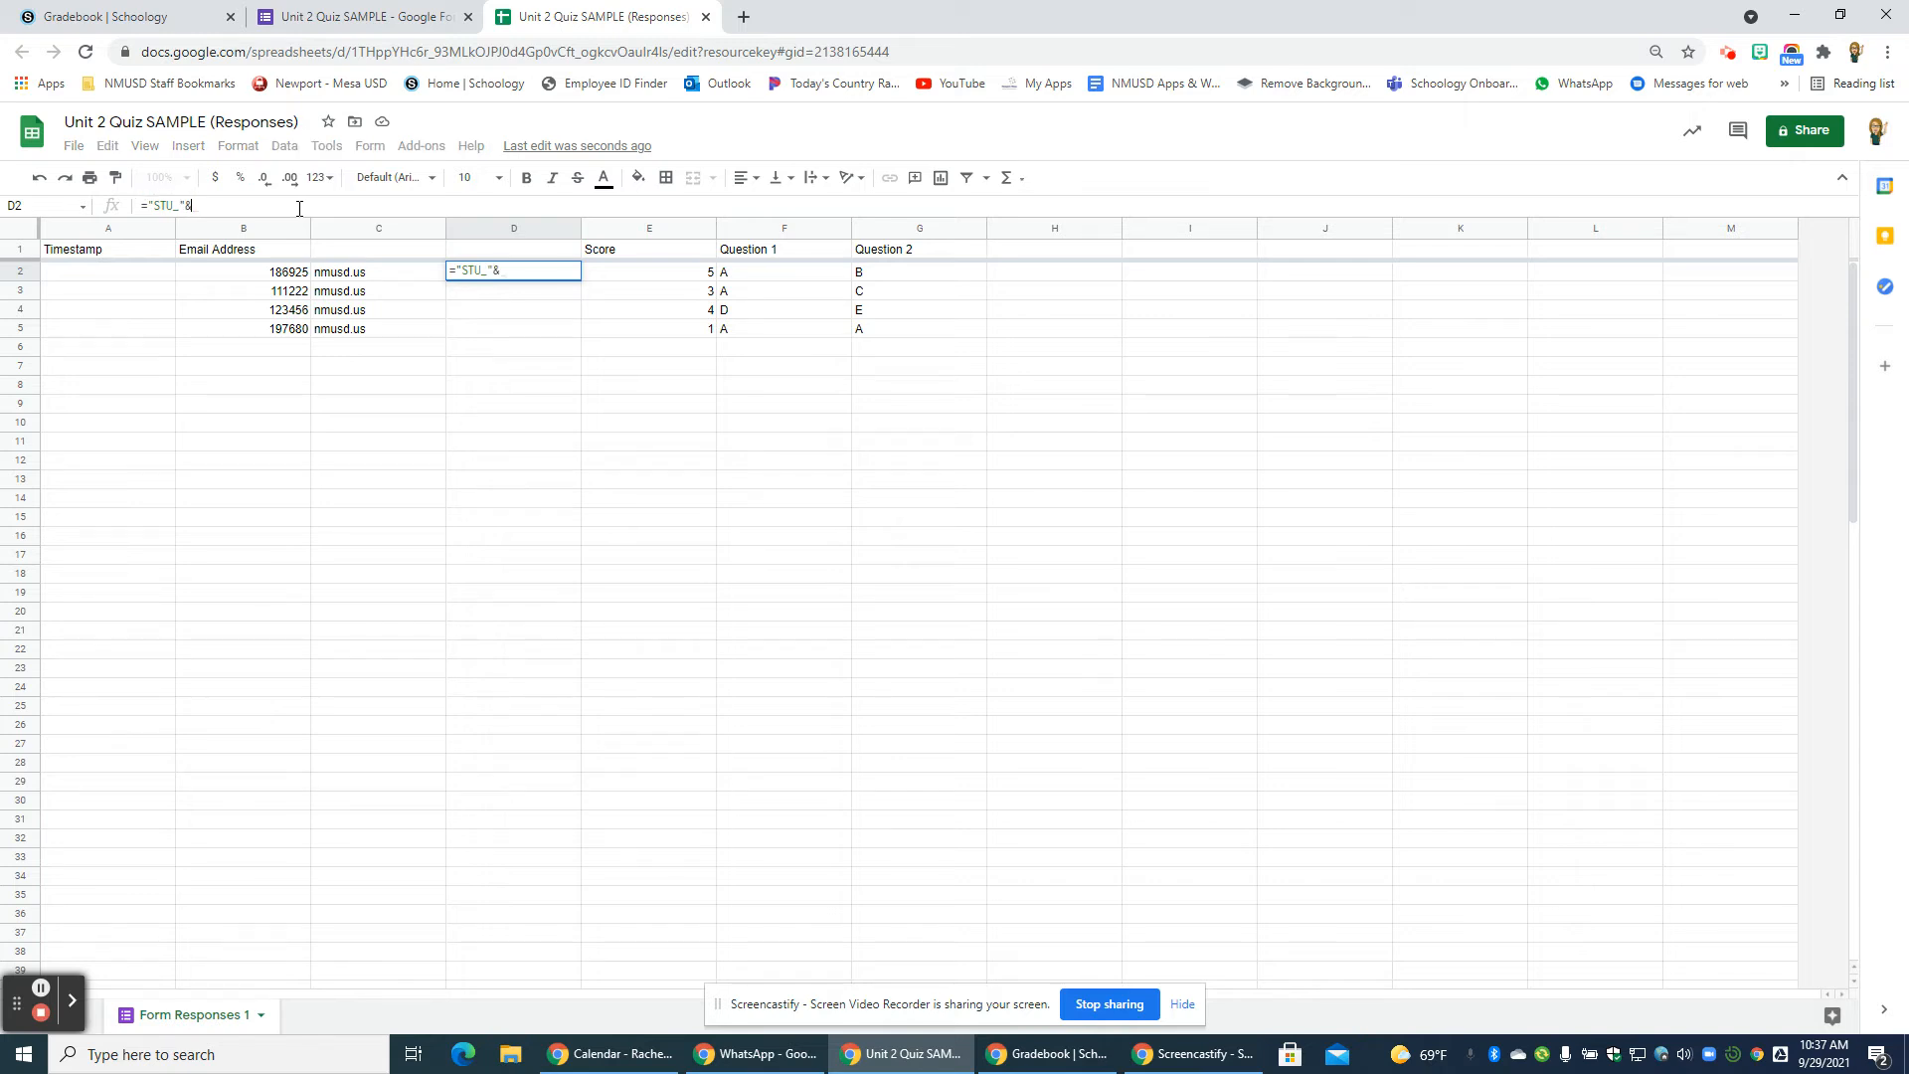
click(289, 278)
click(521, 296)
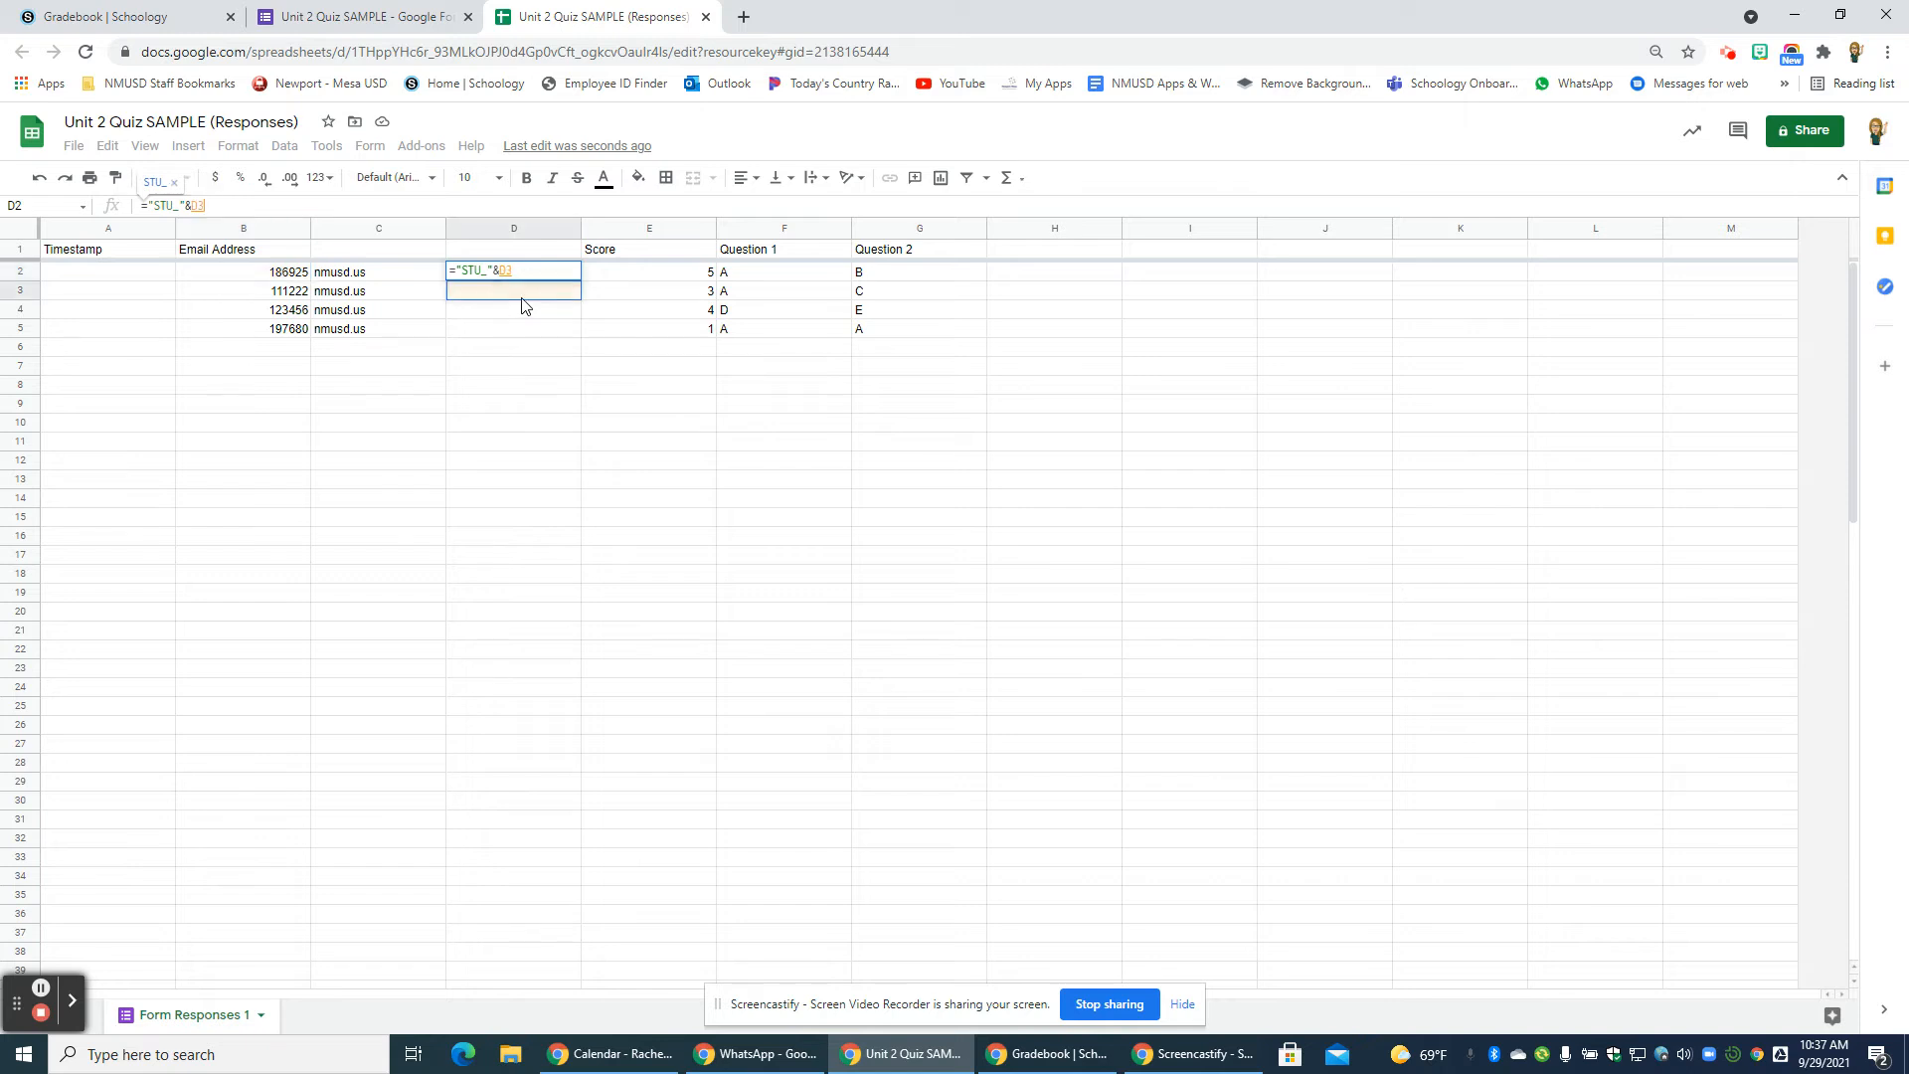
click(290, 276)
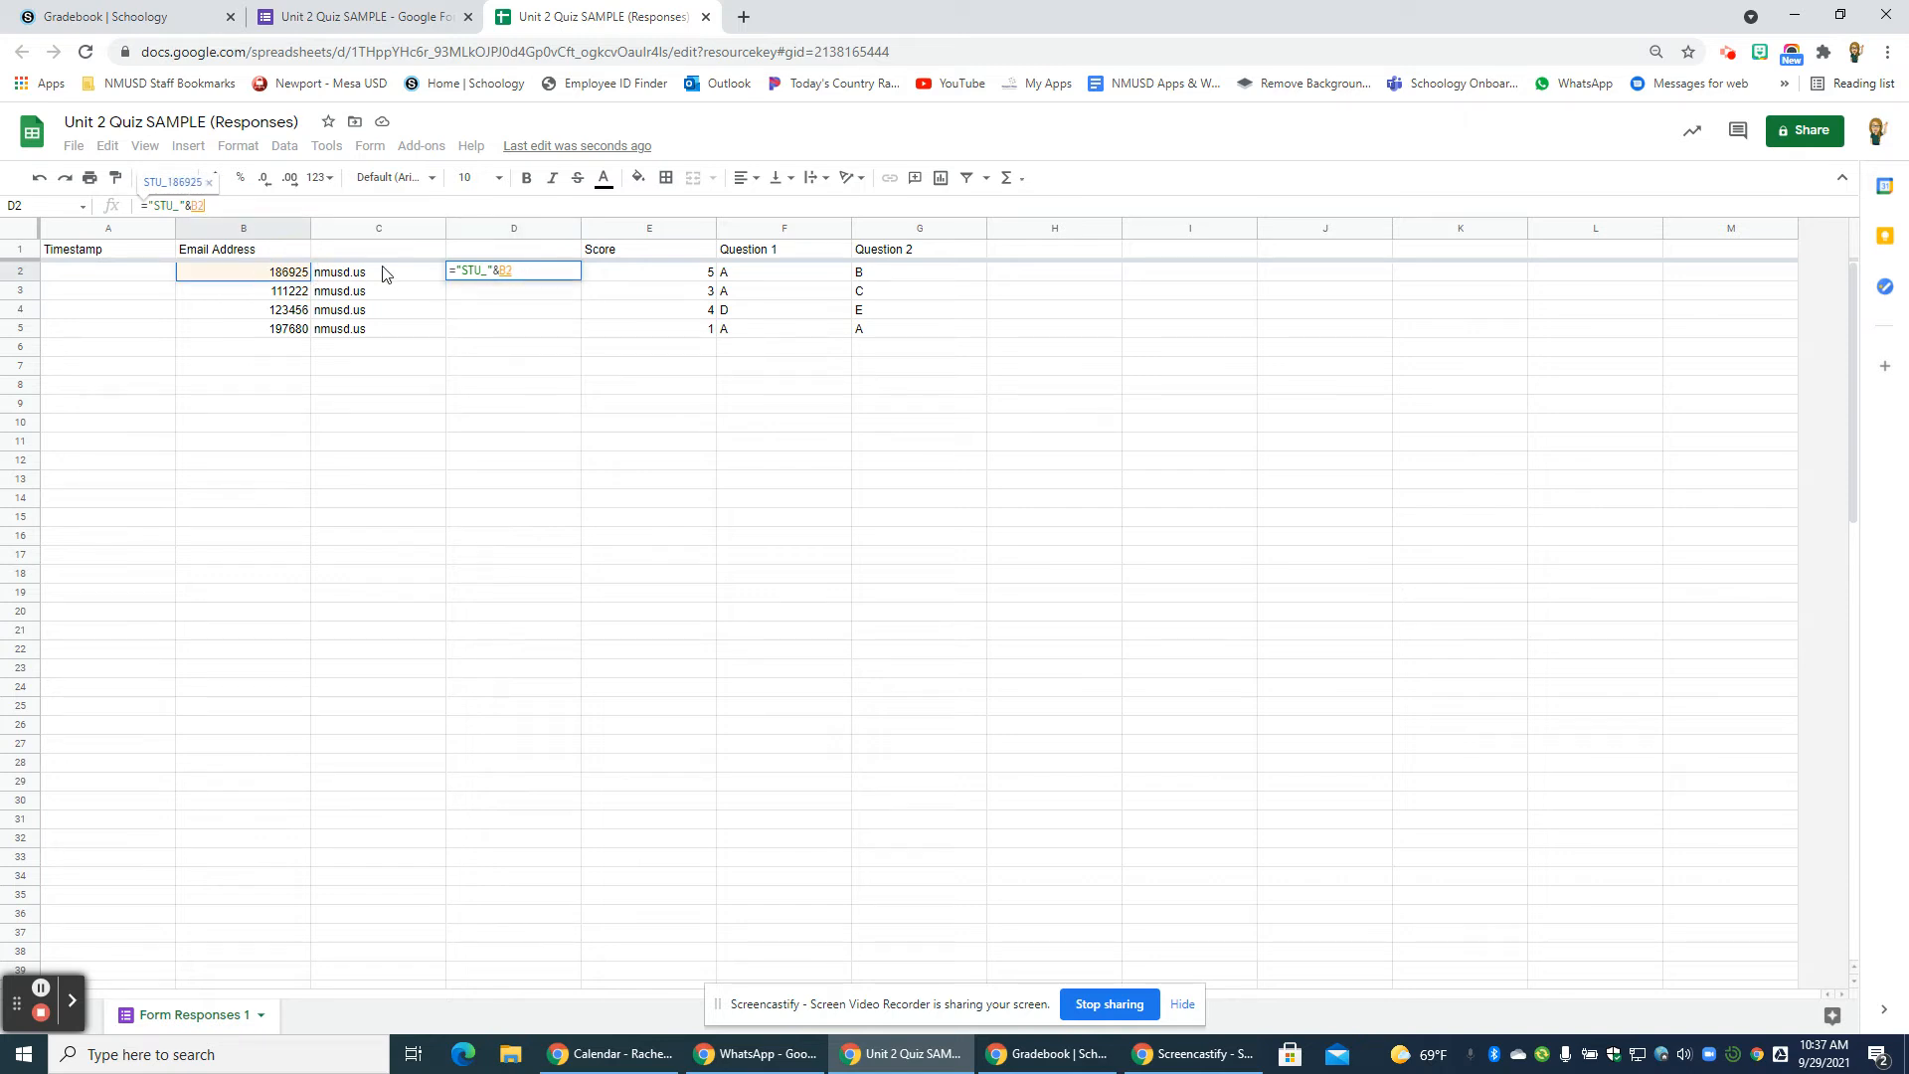
key(Return)
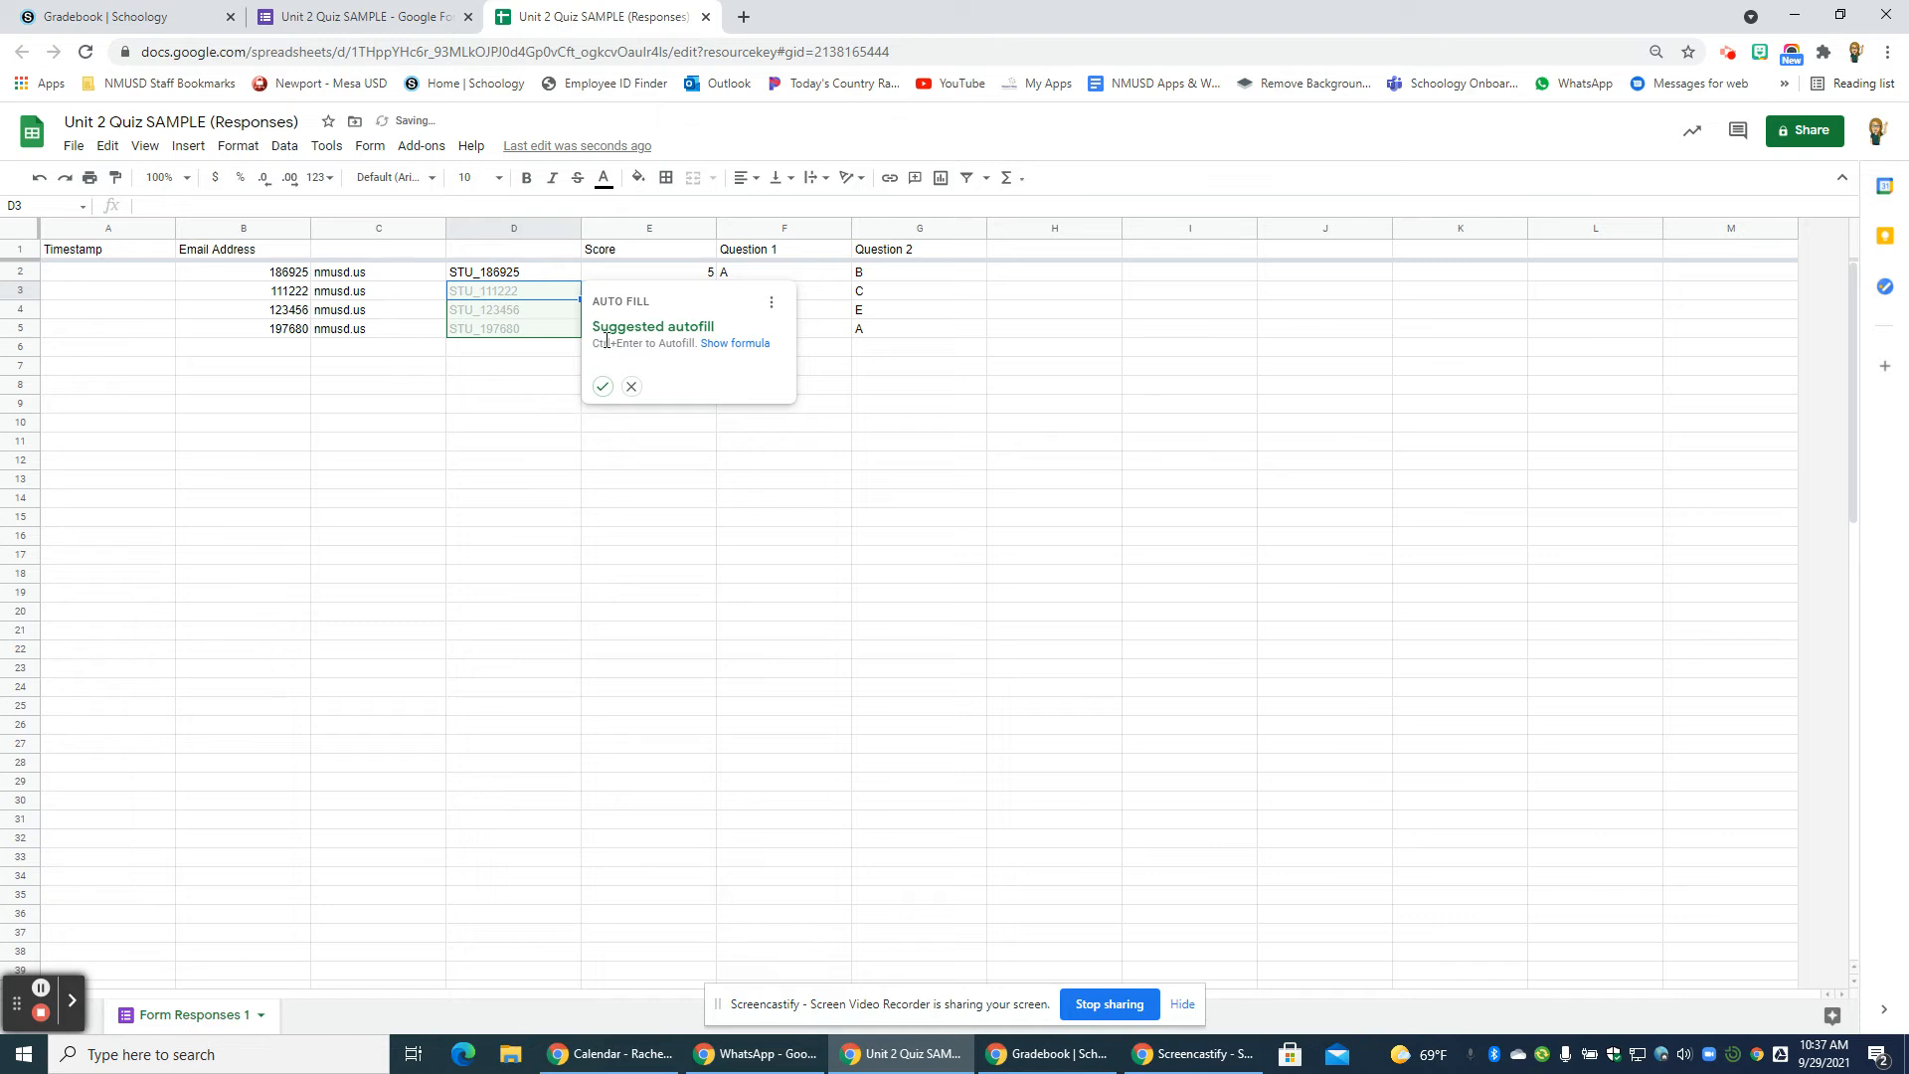
click(603, 386)
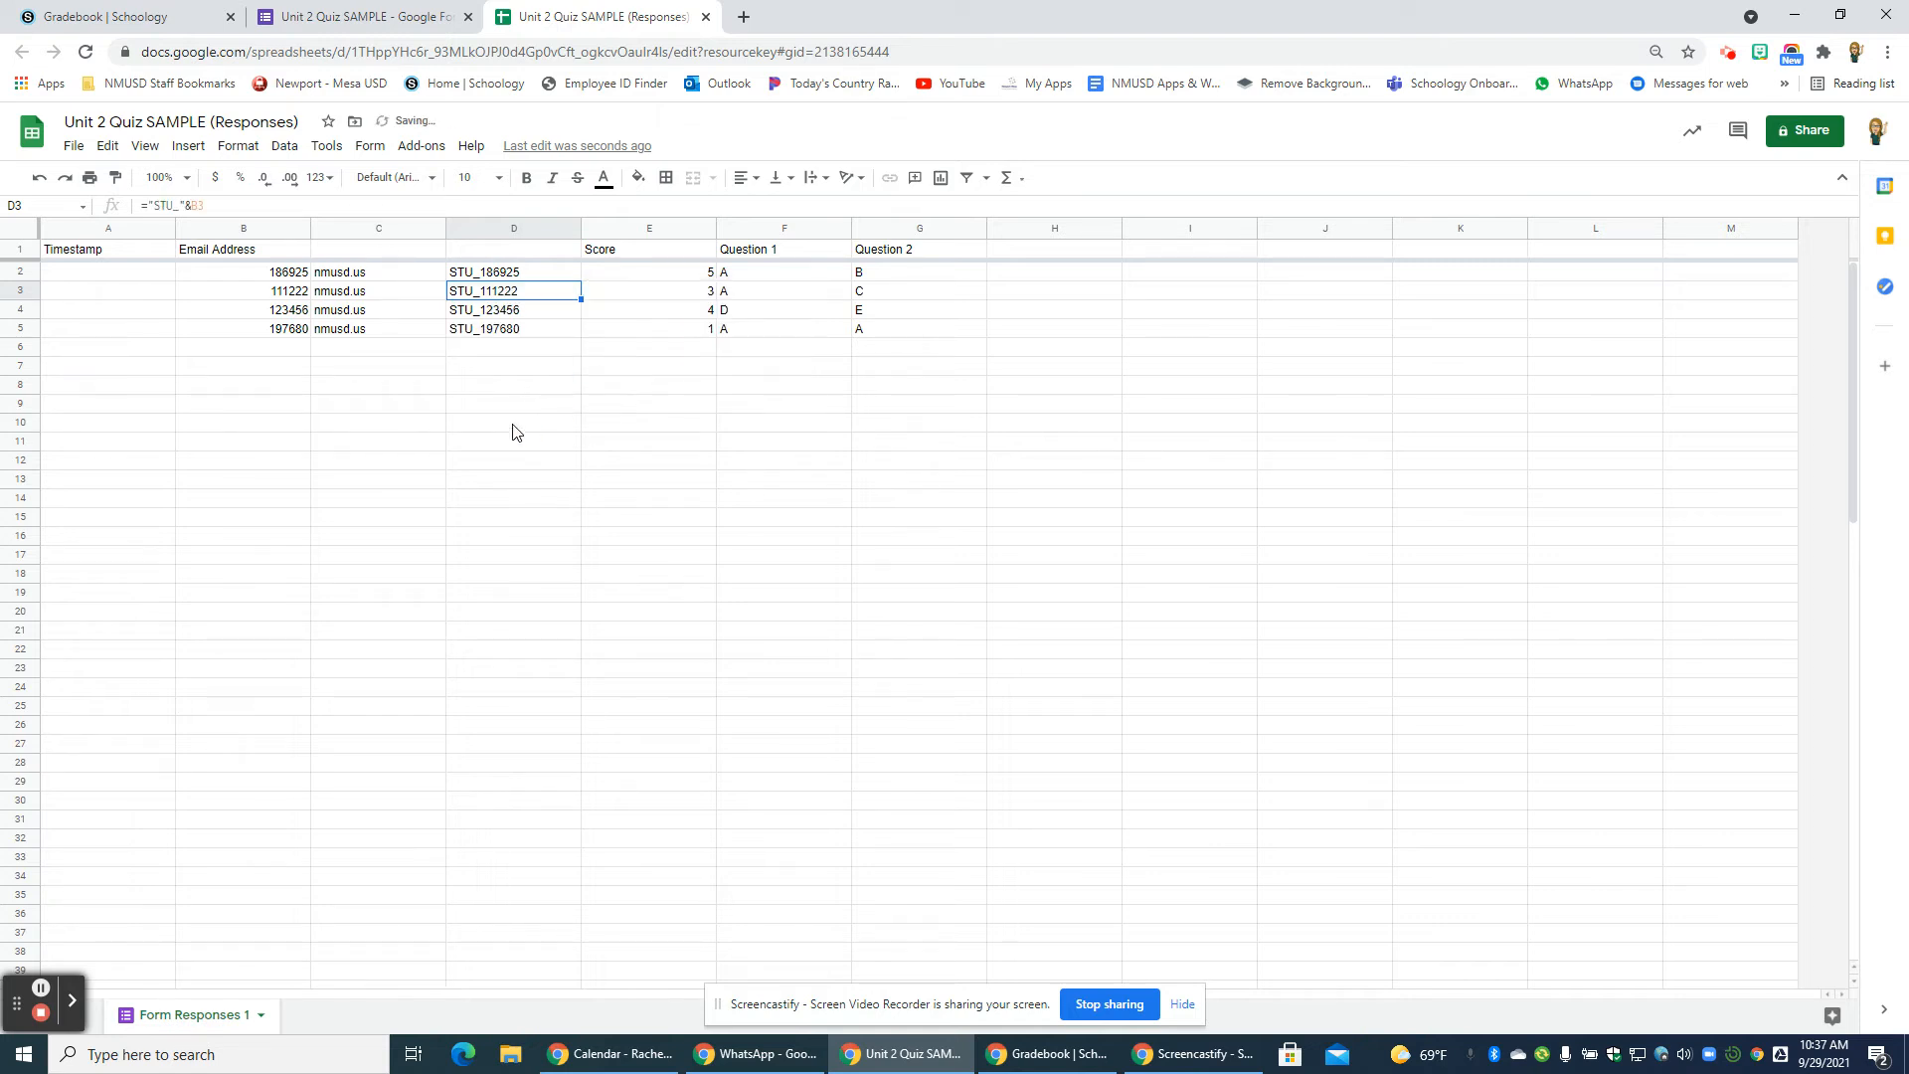
- Extend the STU_ formula from D5 down to row 19 and test it with a sample student number in B6
click(563, 278)
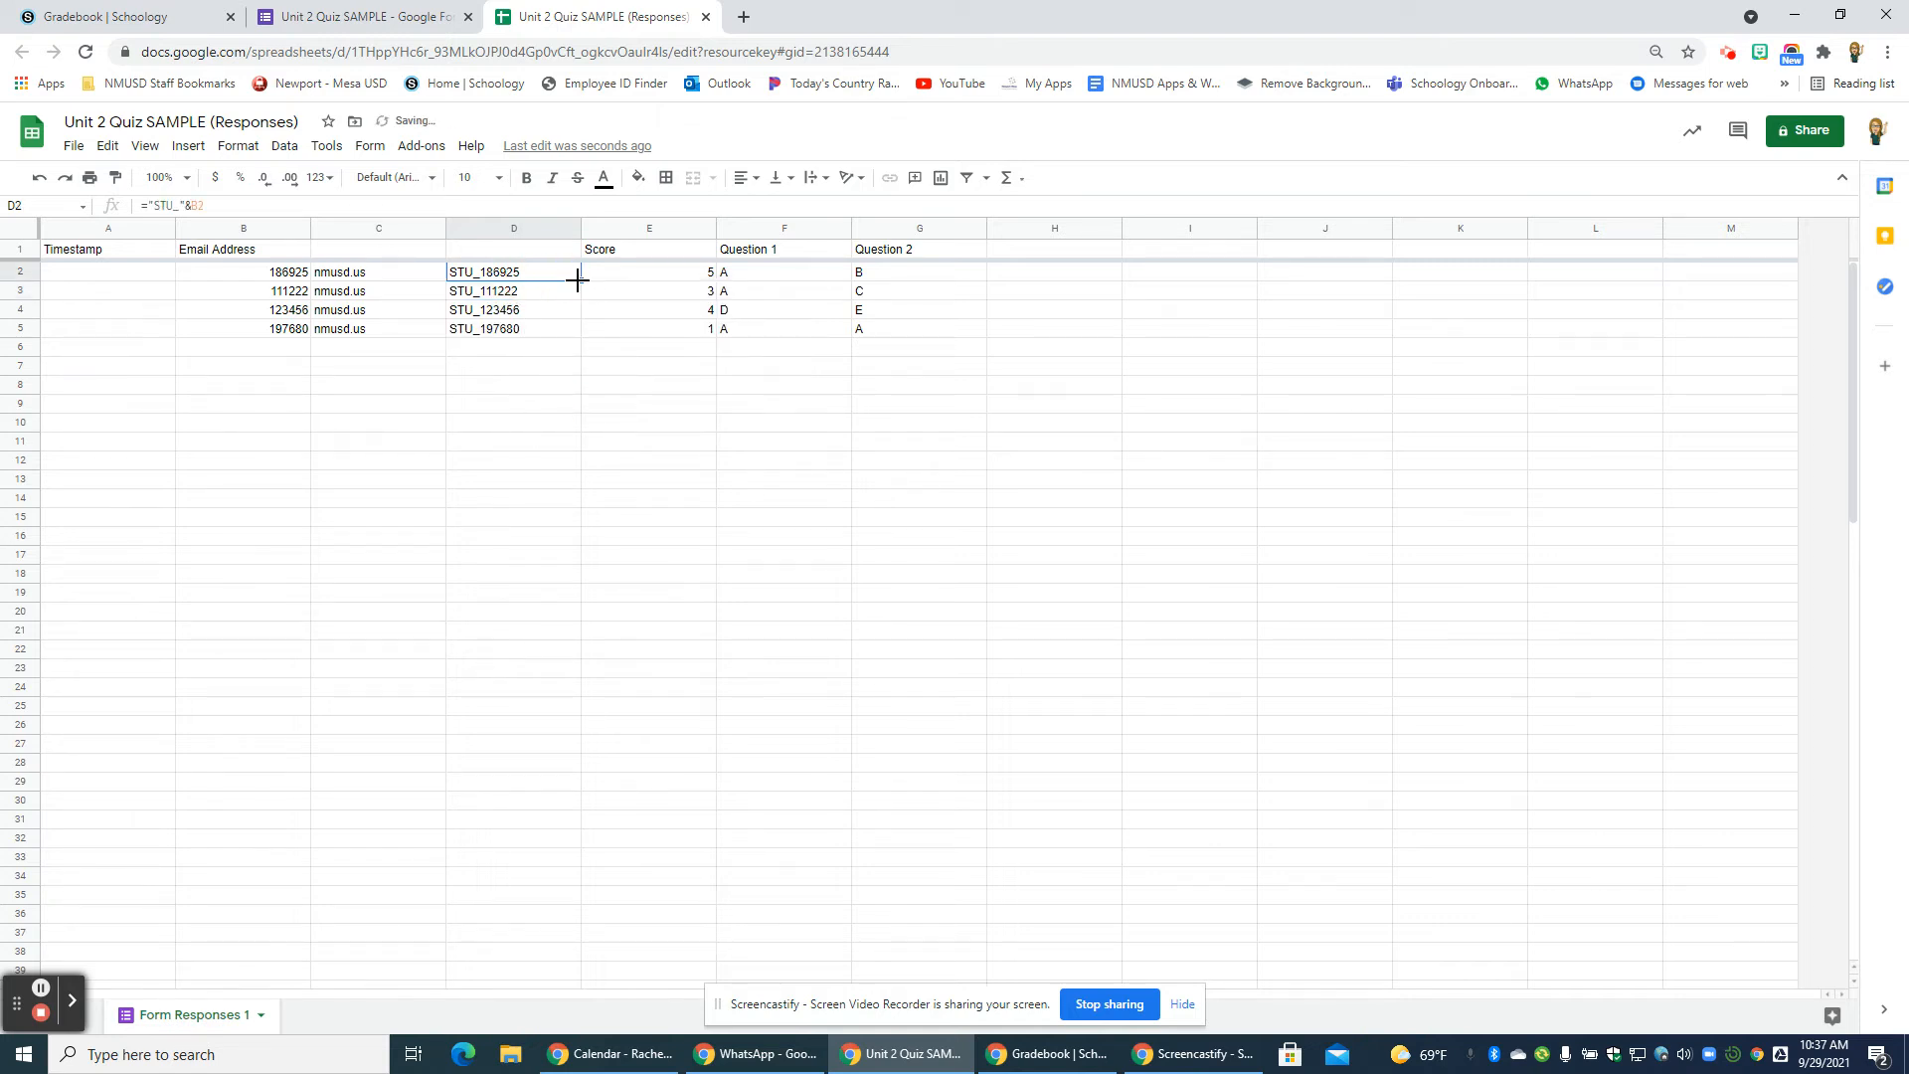
click(553, 332)
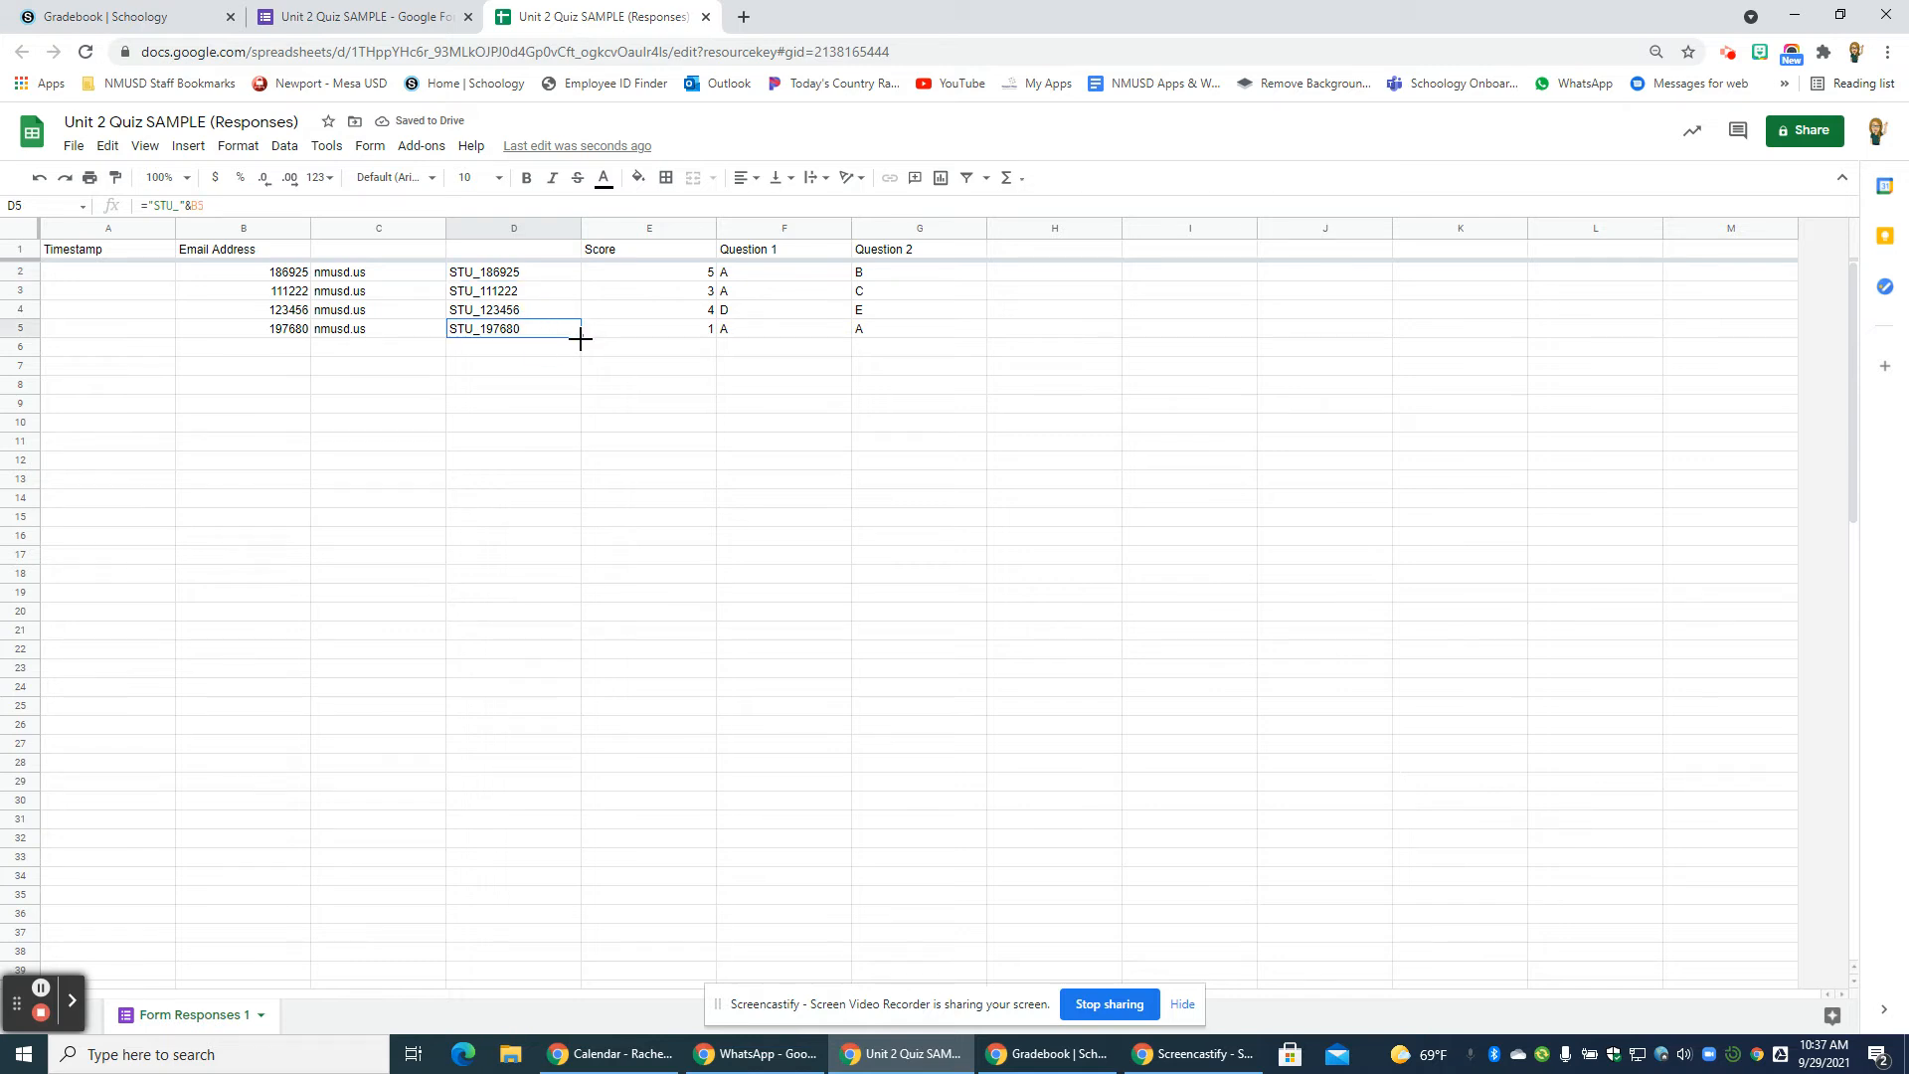
drag(581, 339, 578, 600)
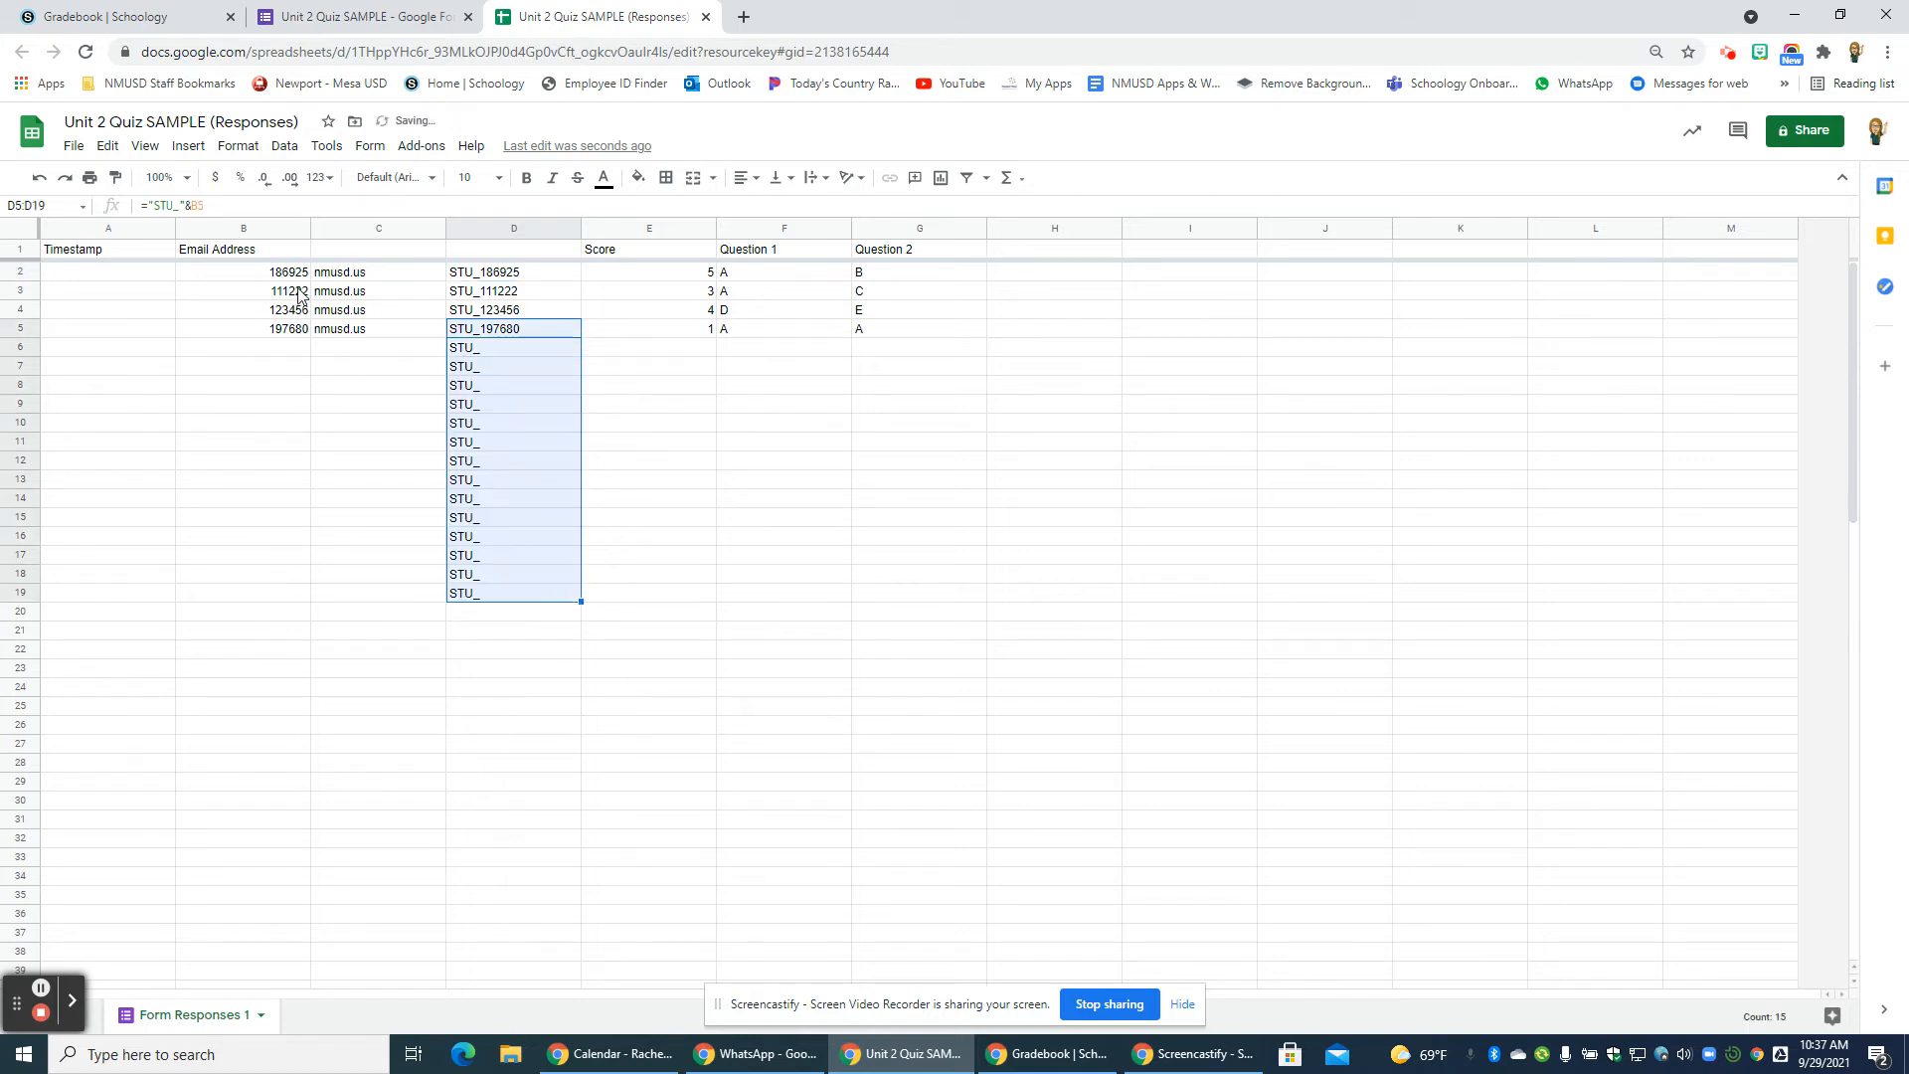
click(293, 356)
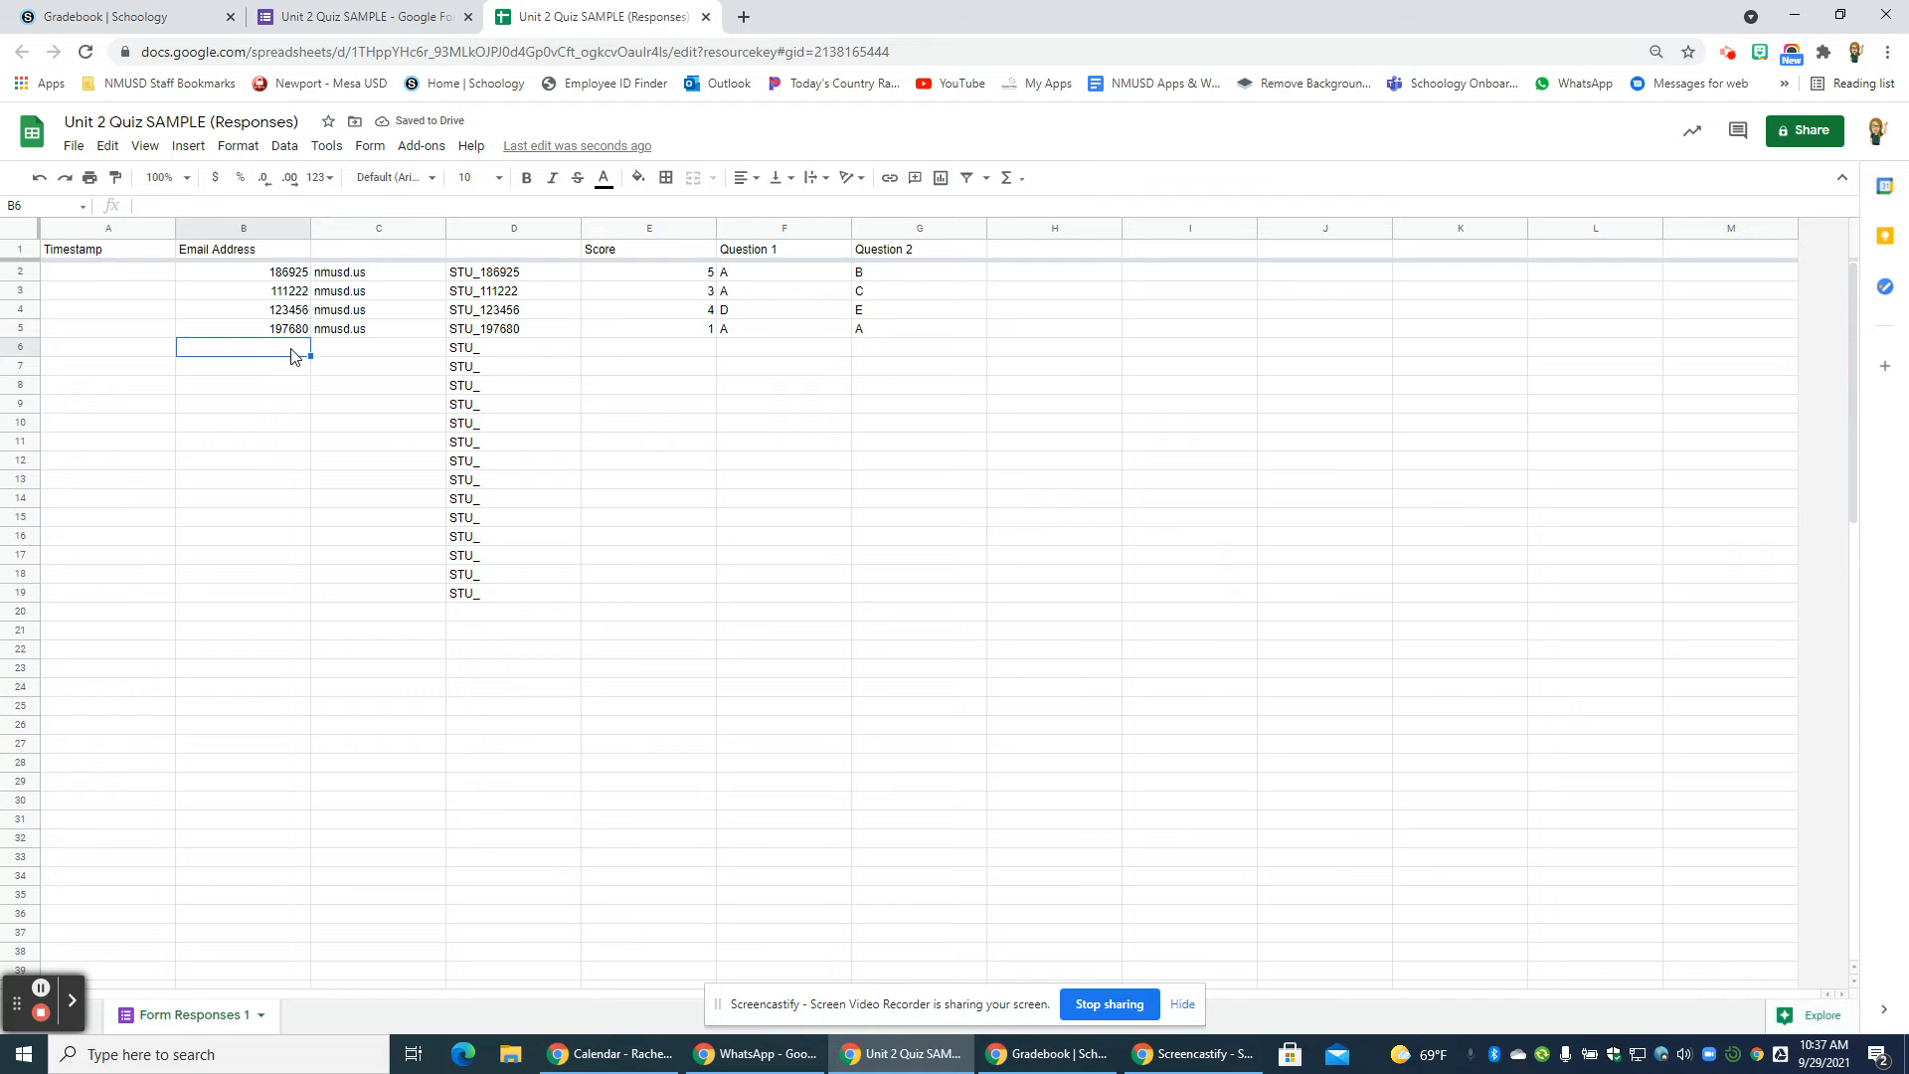
text(111111)
click(273, 421)
click(532, 369)
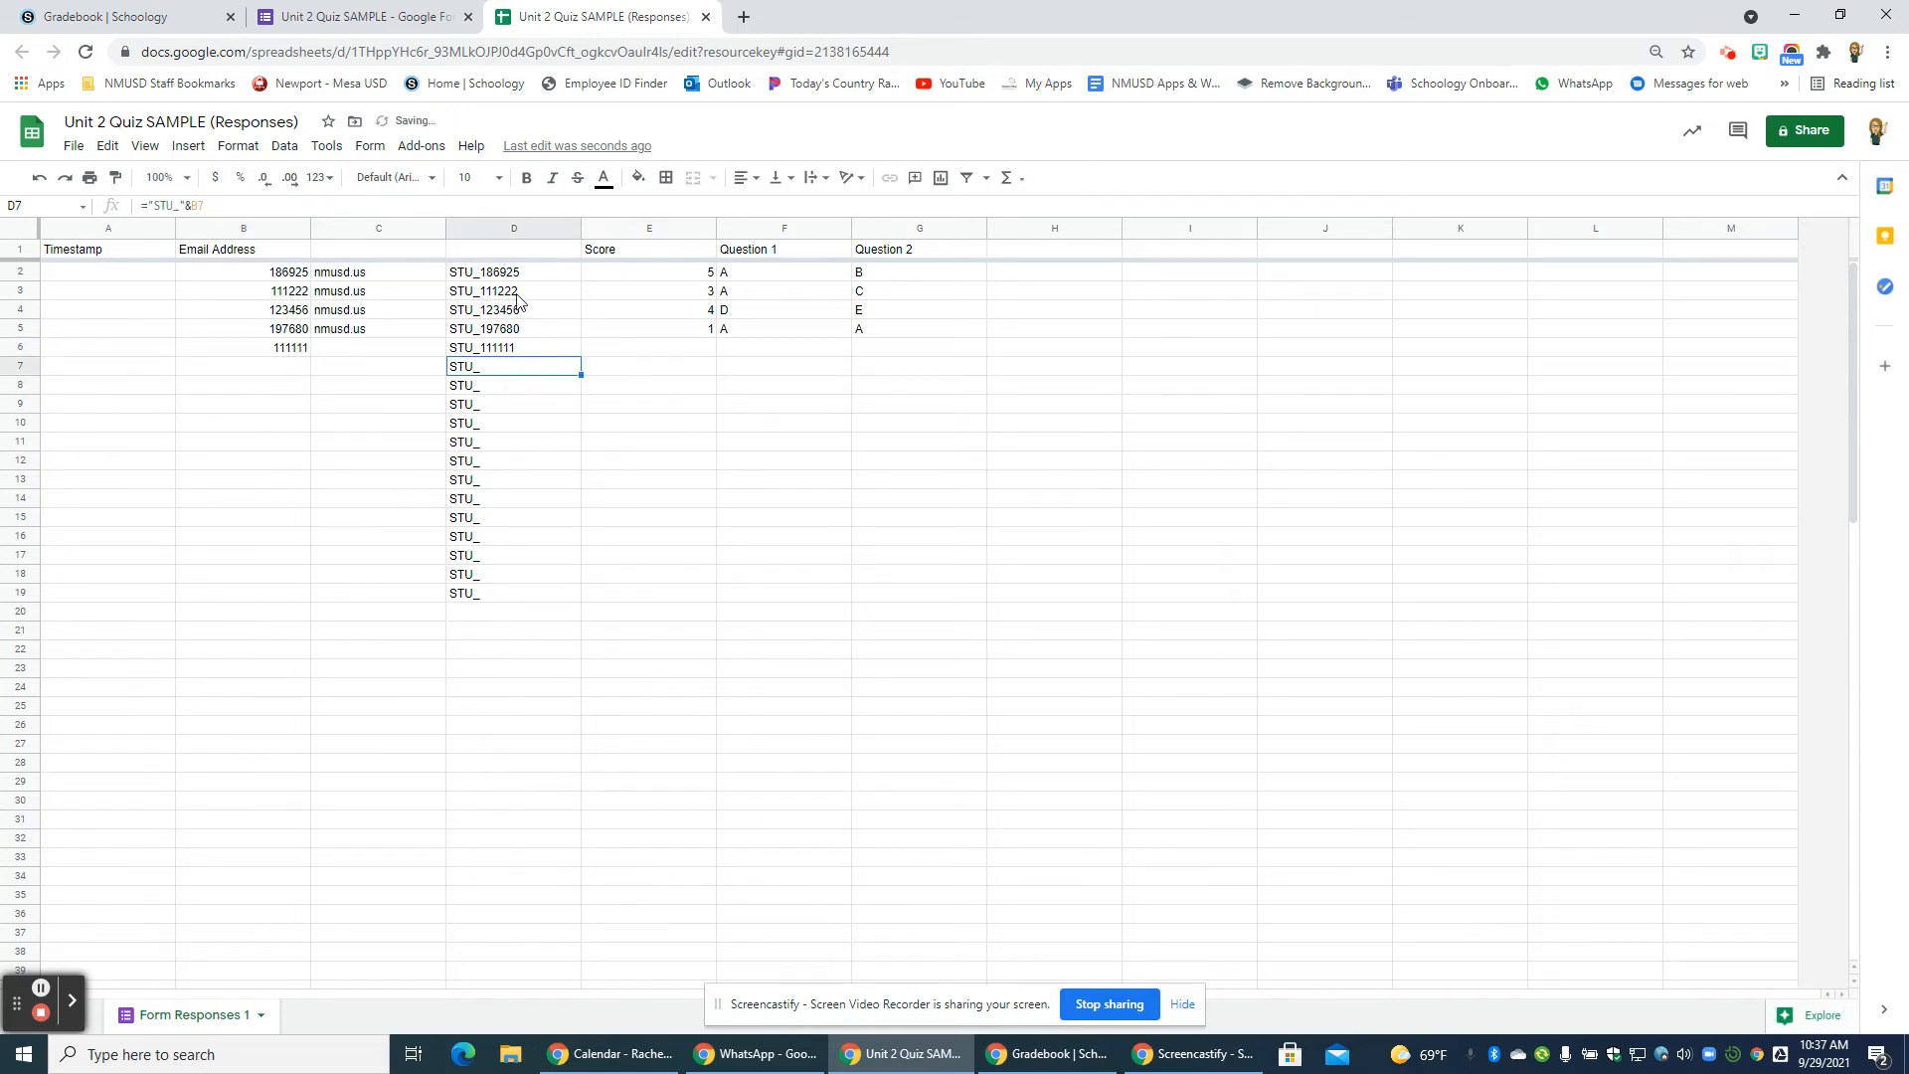
- Label column D with the header USER ID and review it alongside the Score column
click(515, 251)
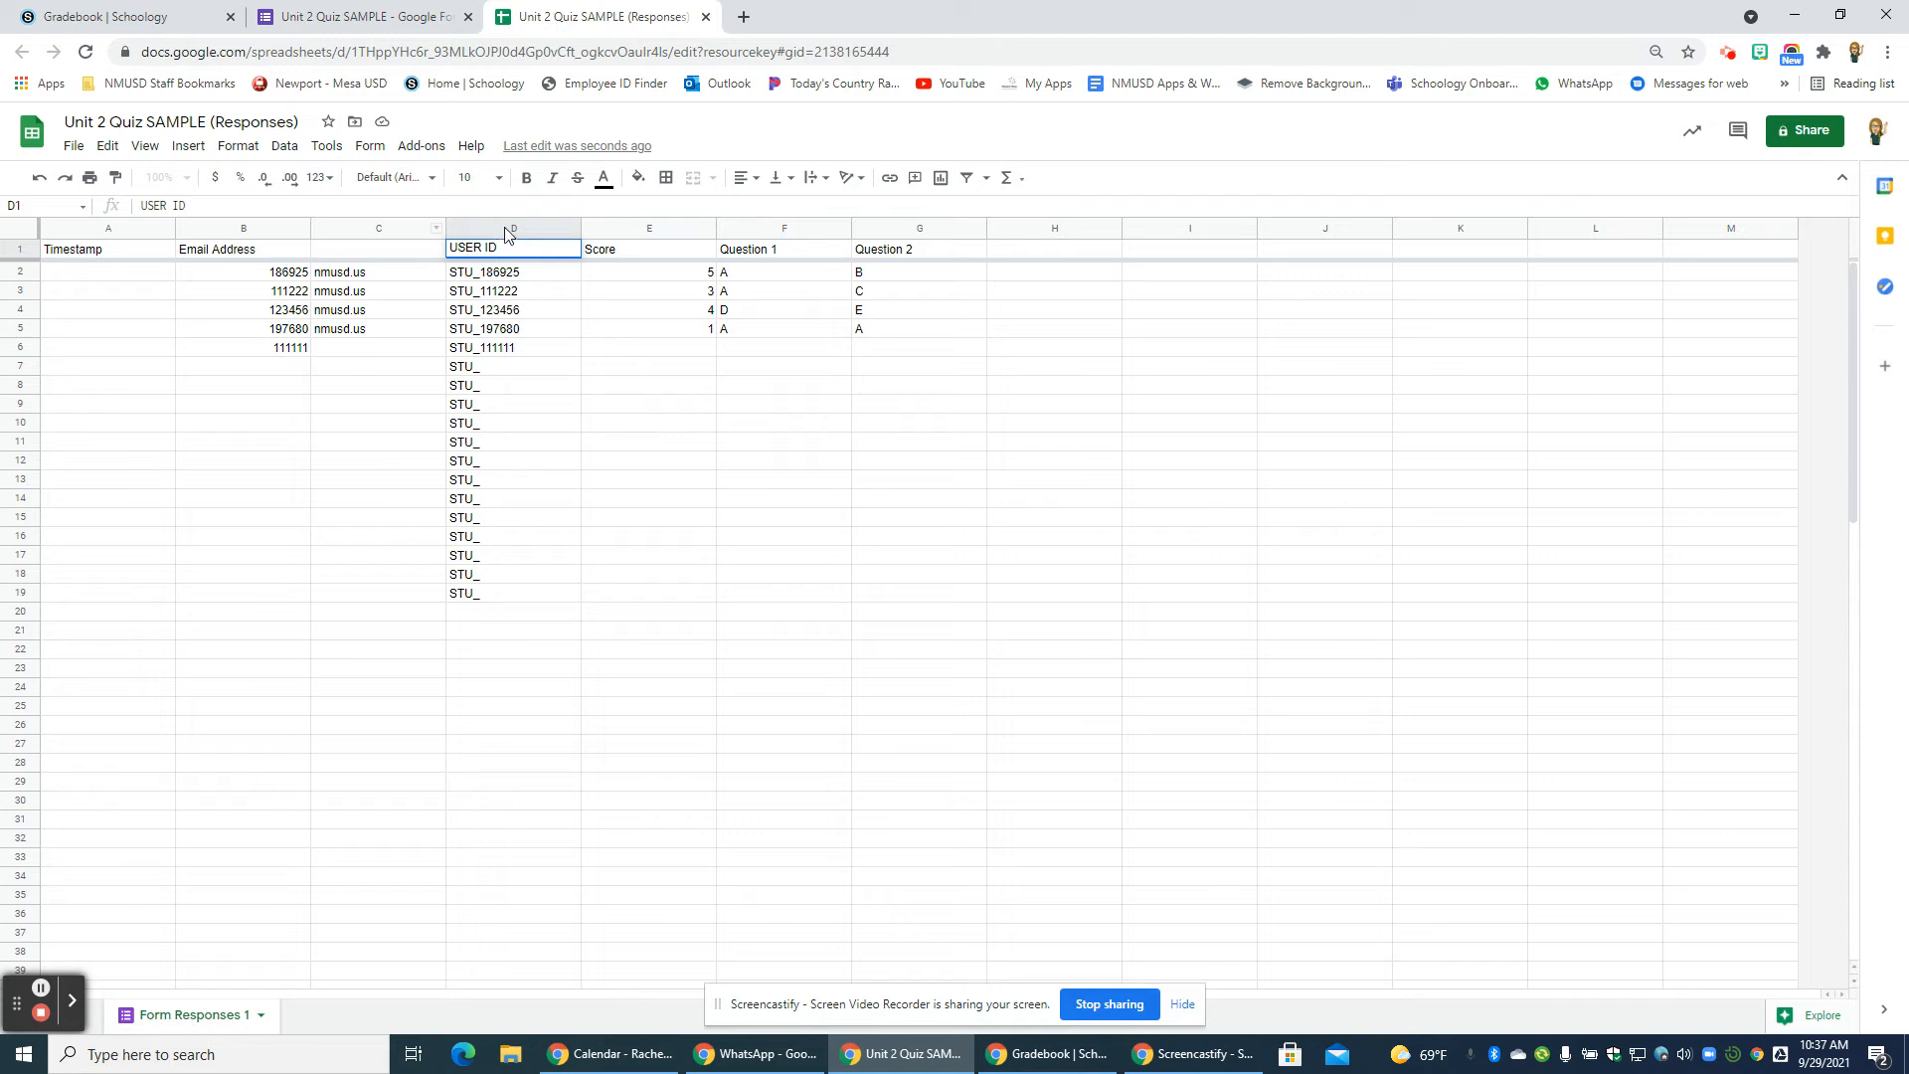
click(672, 415)
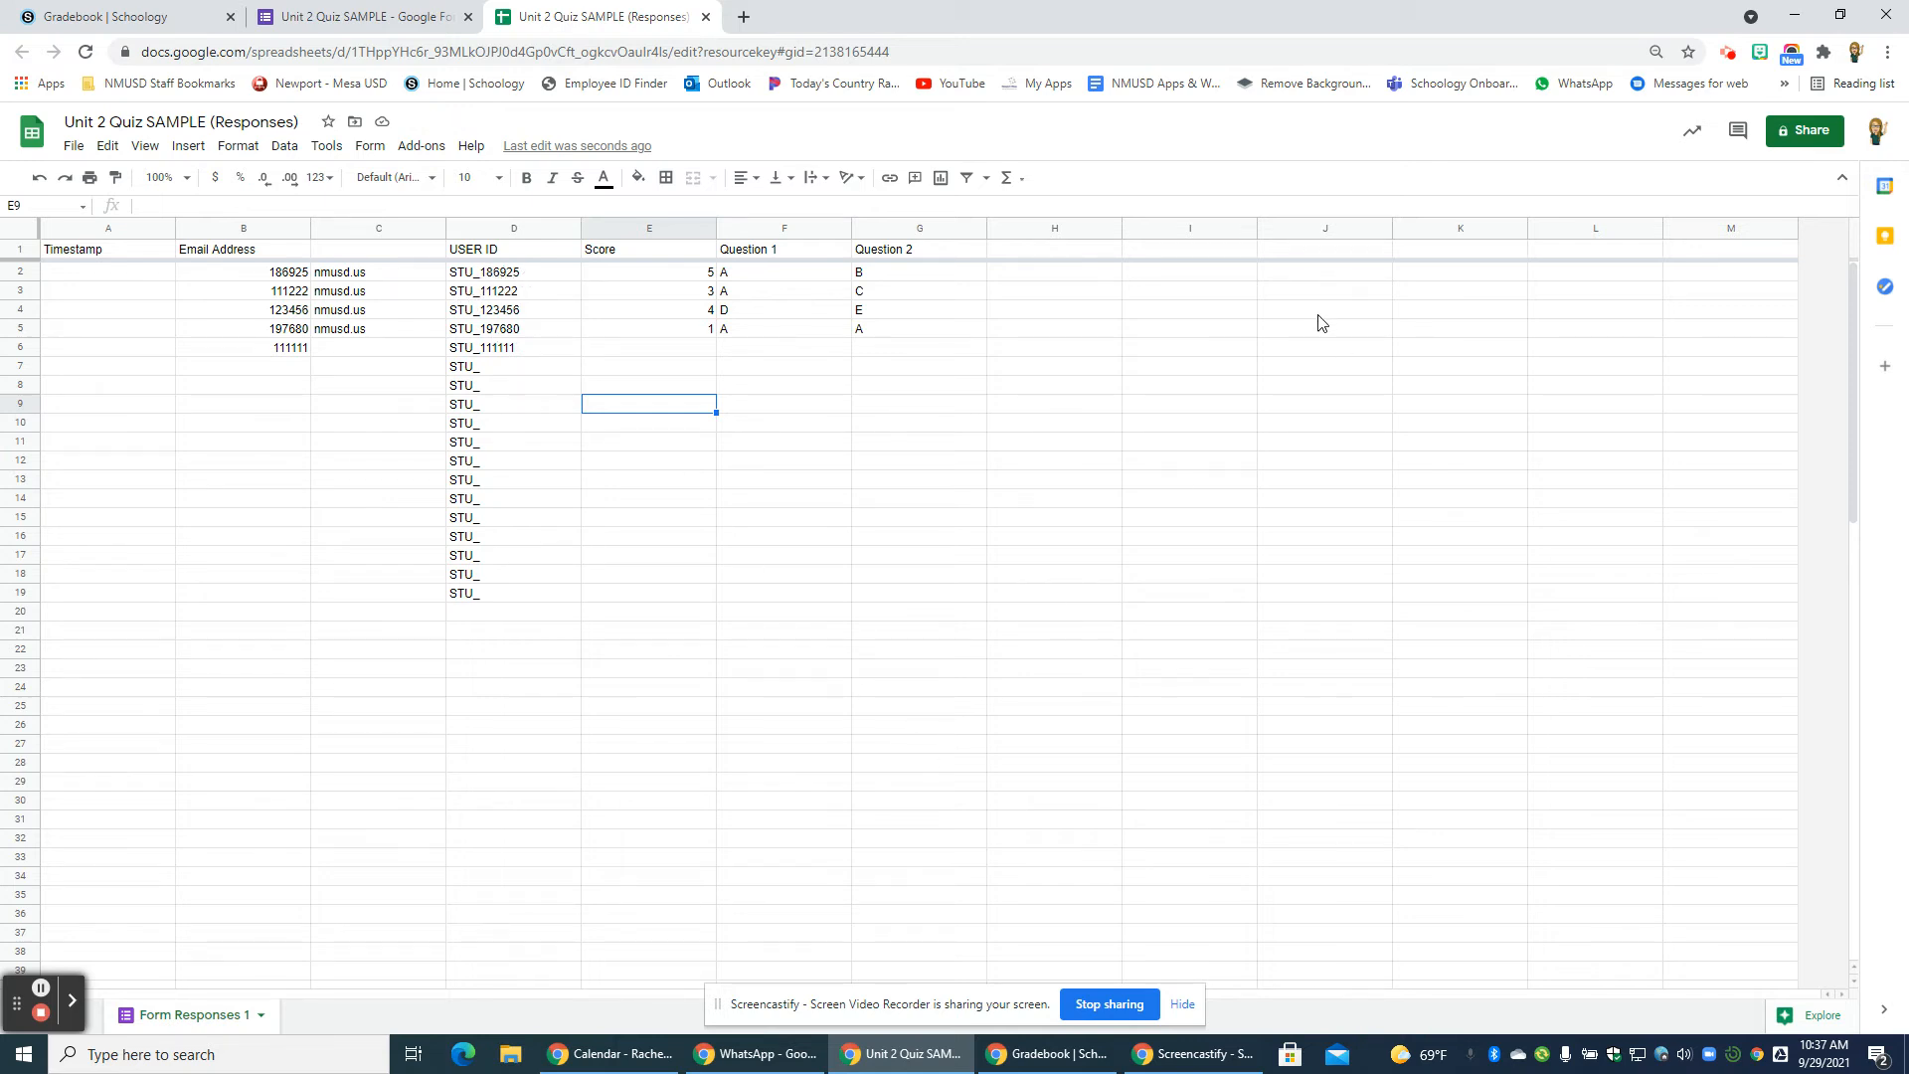
click(523, 228)
click(661, 230)
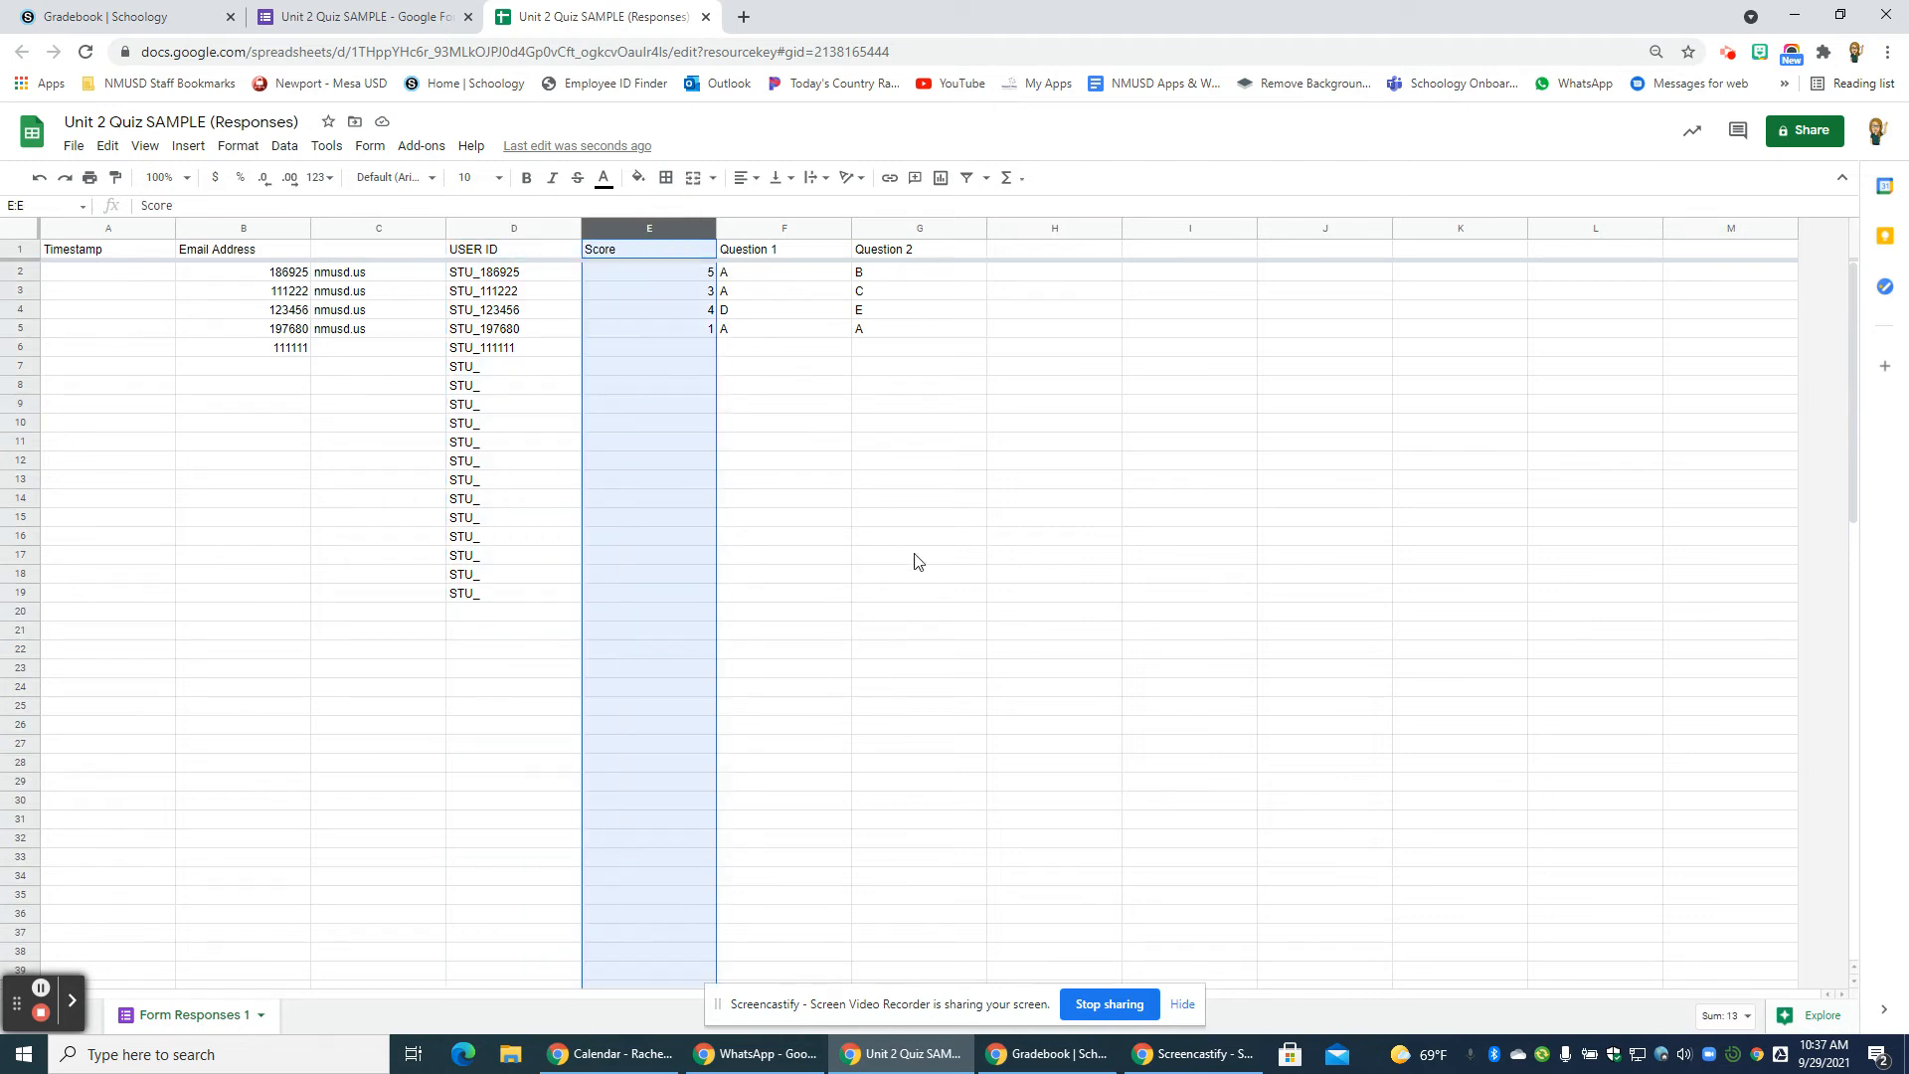
click(933, 540)
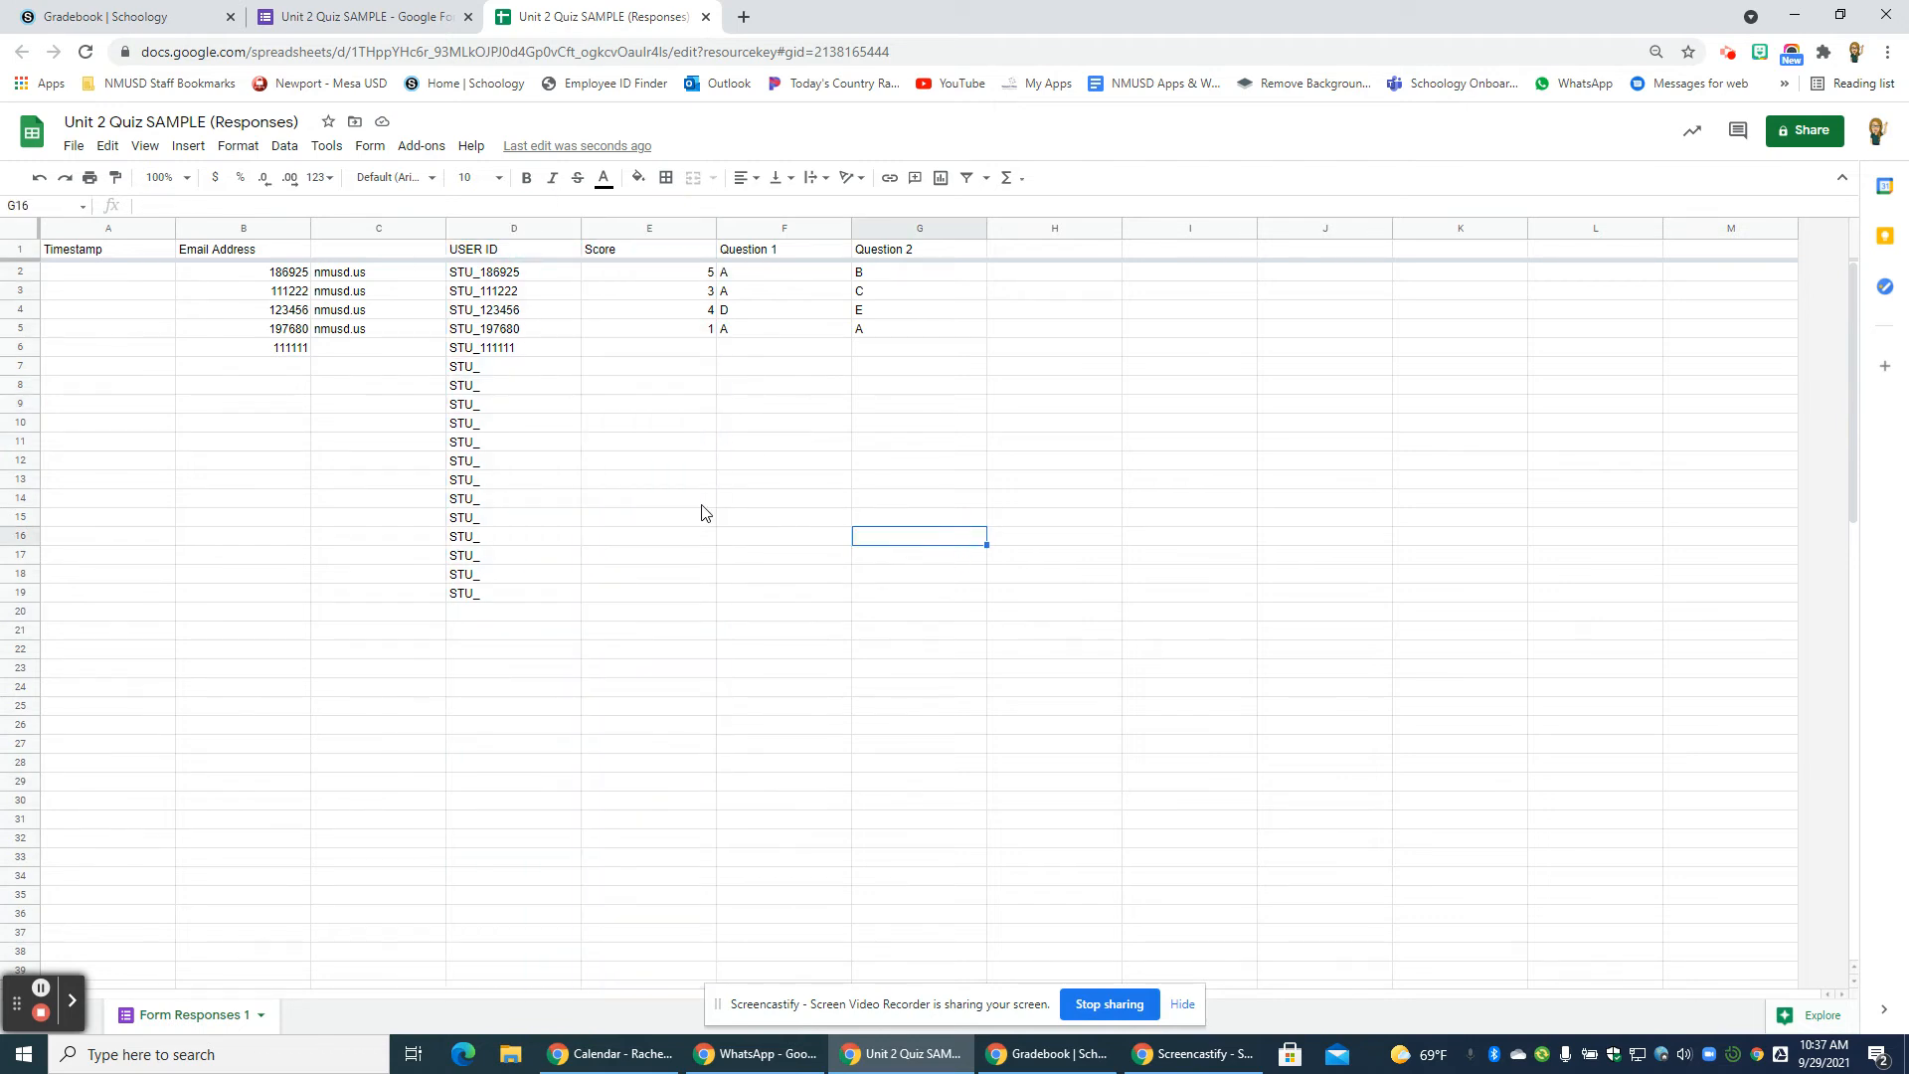
- Download the current response sheet as a comma-separated values (.csv) file
click(73, 147)
mouse_move(213, 381)
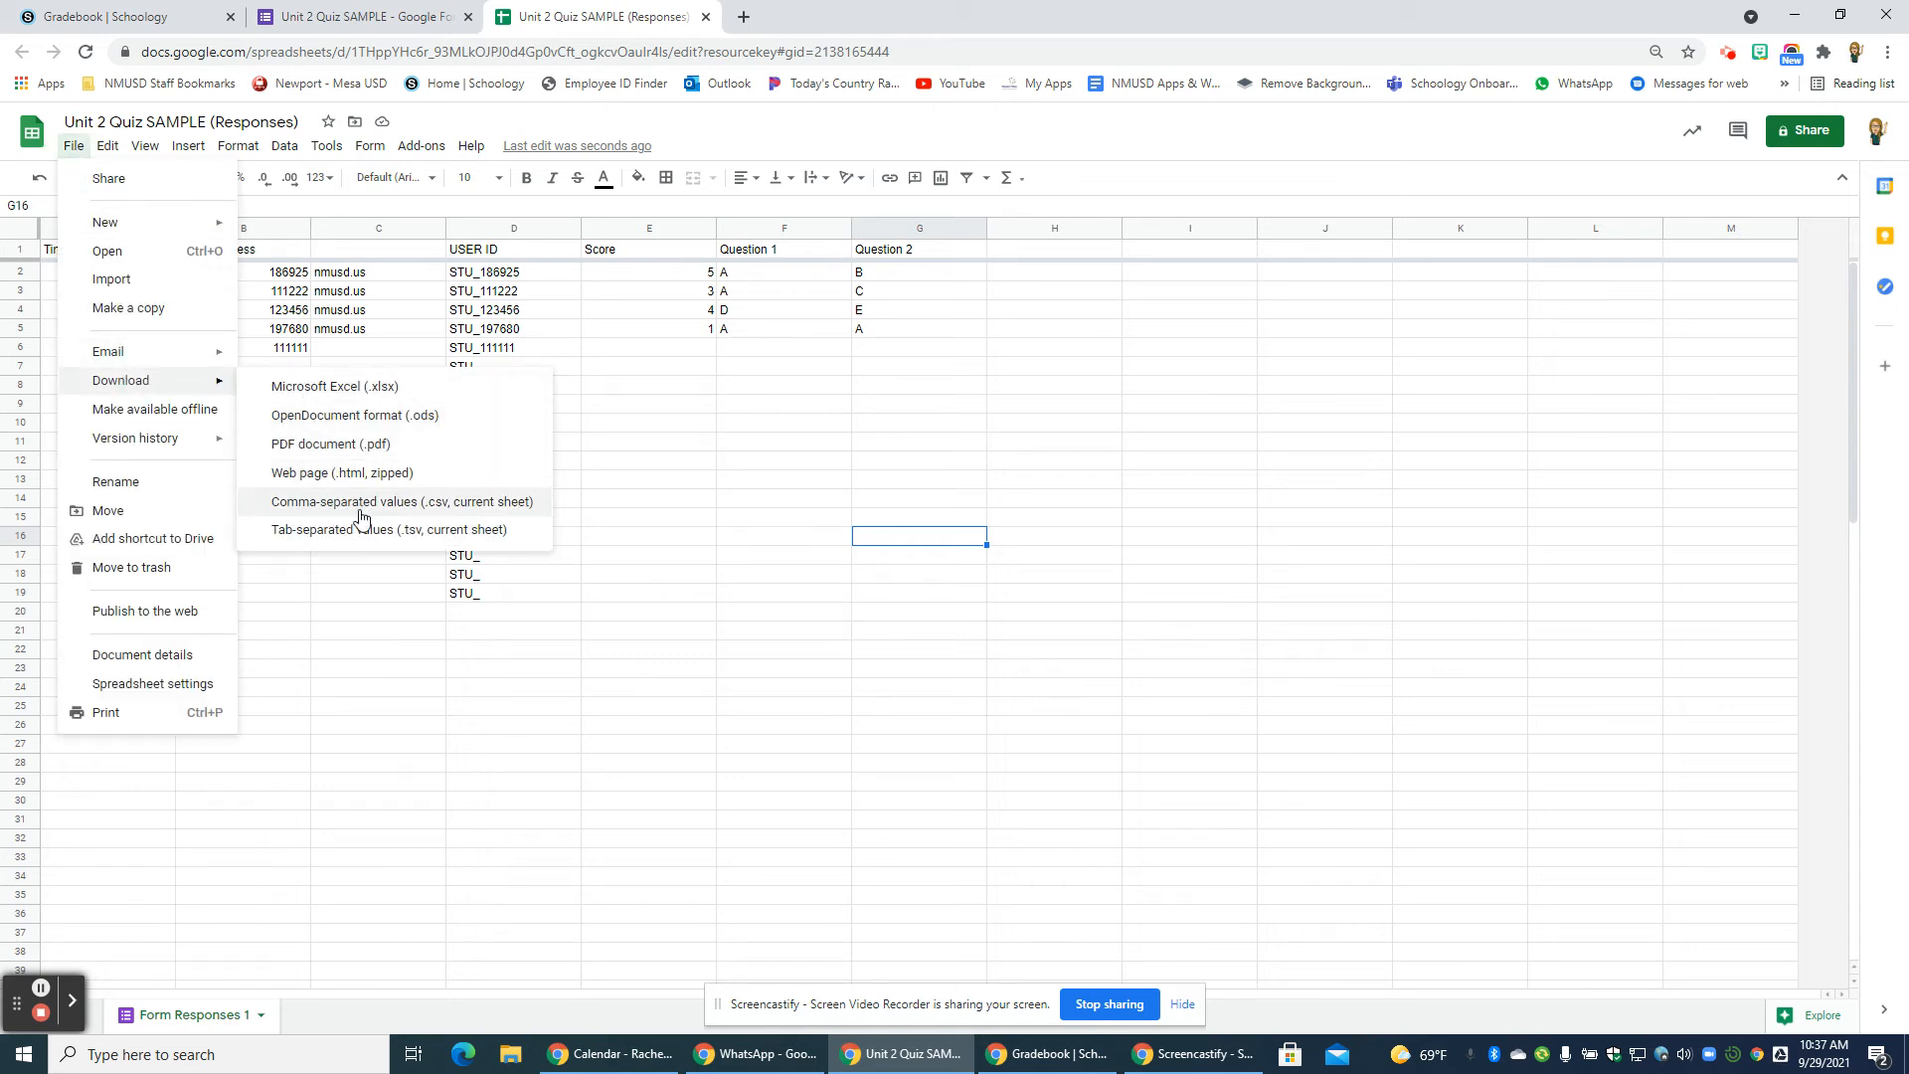
click(432, 503)
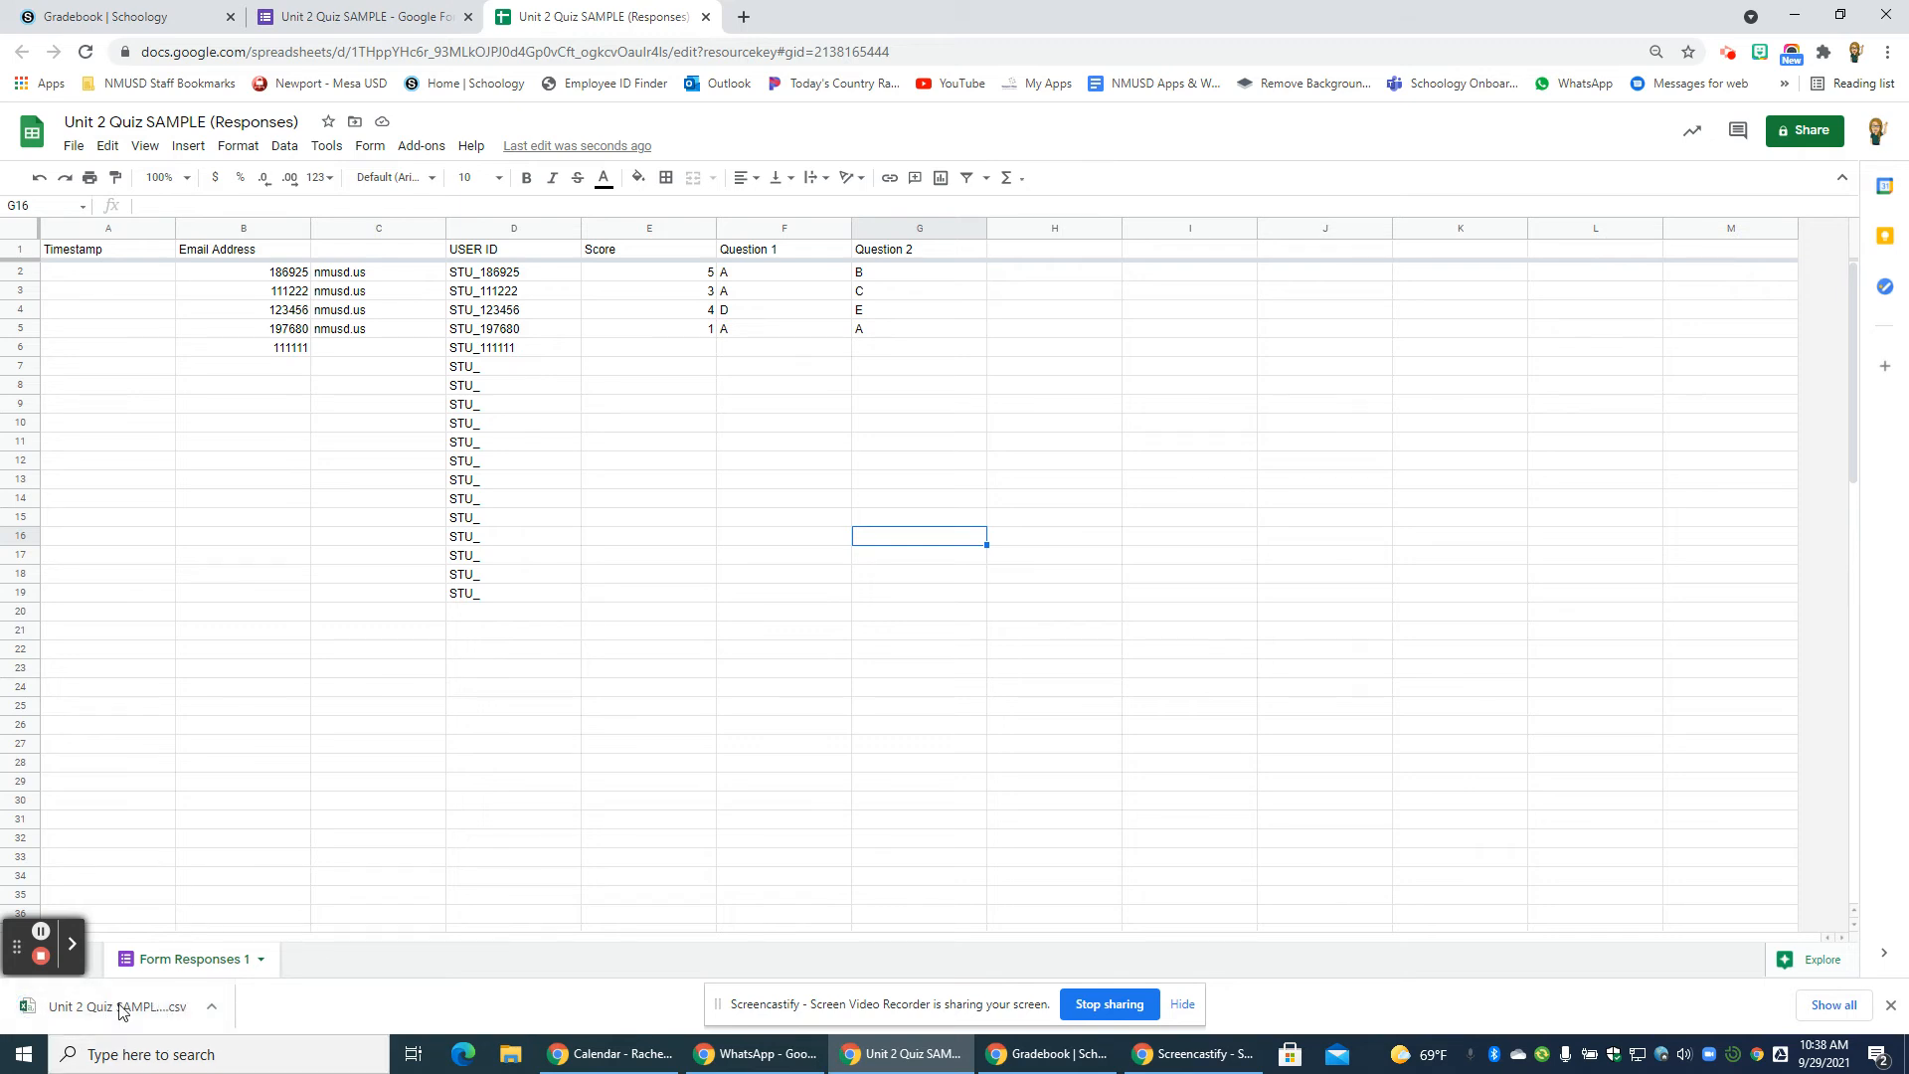
- Switch to the Schoology gradebook and start a new grade column named Unit 2 Quiz
click(124, 22)
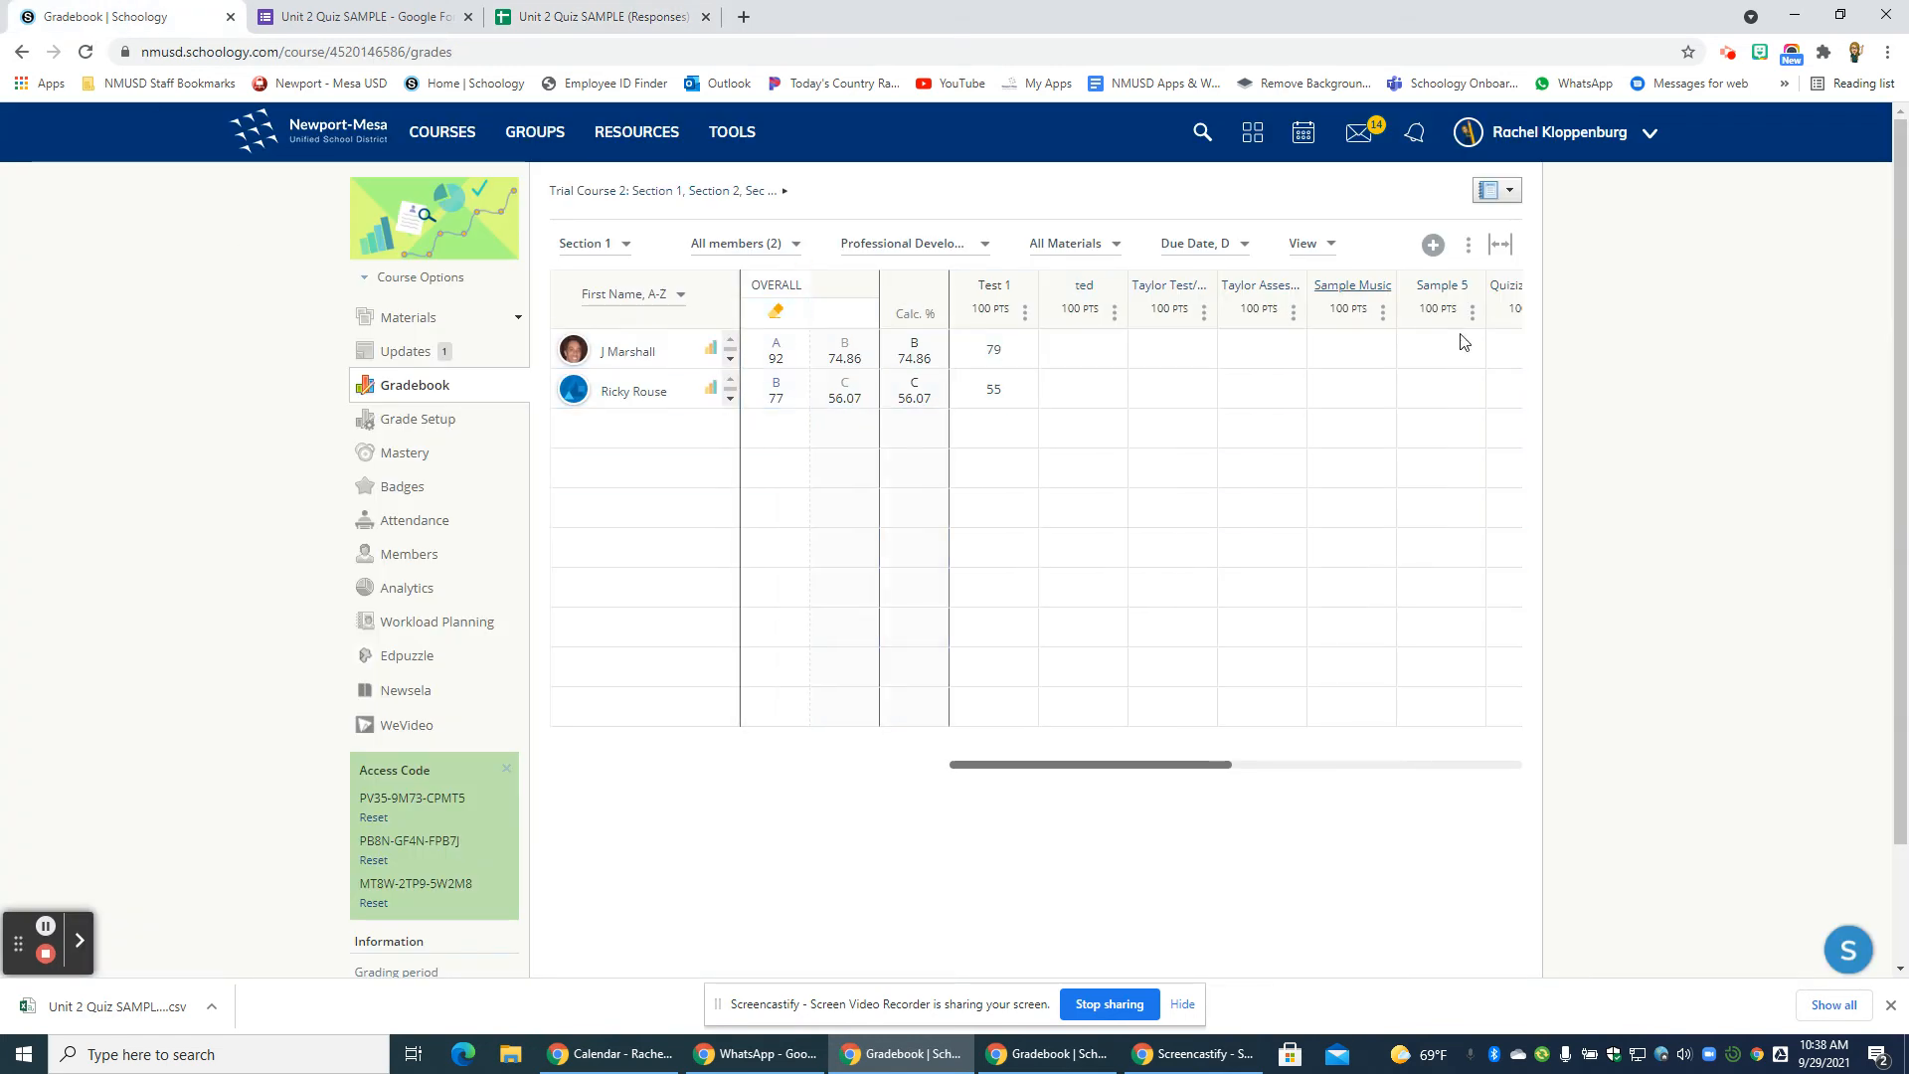
click(1433, 245)
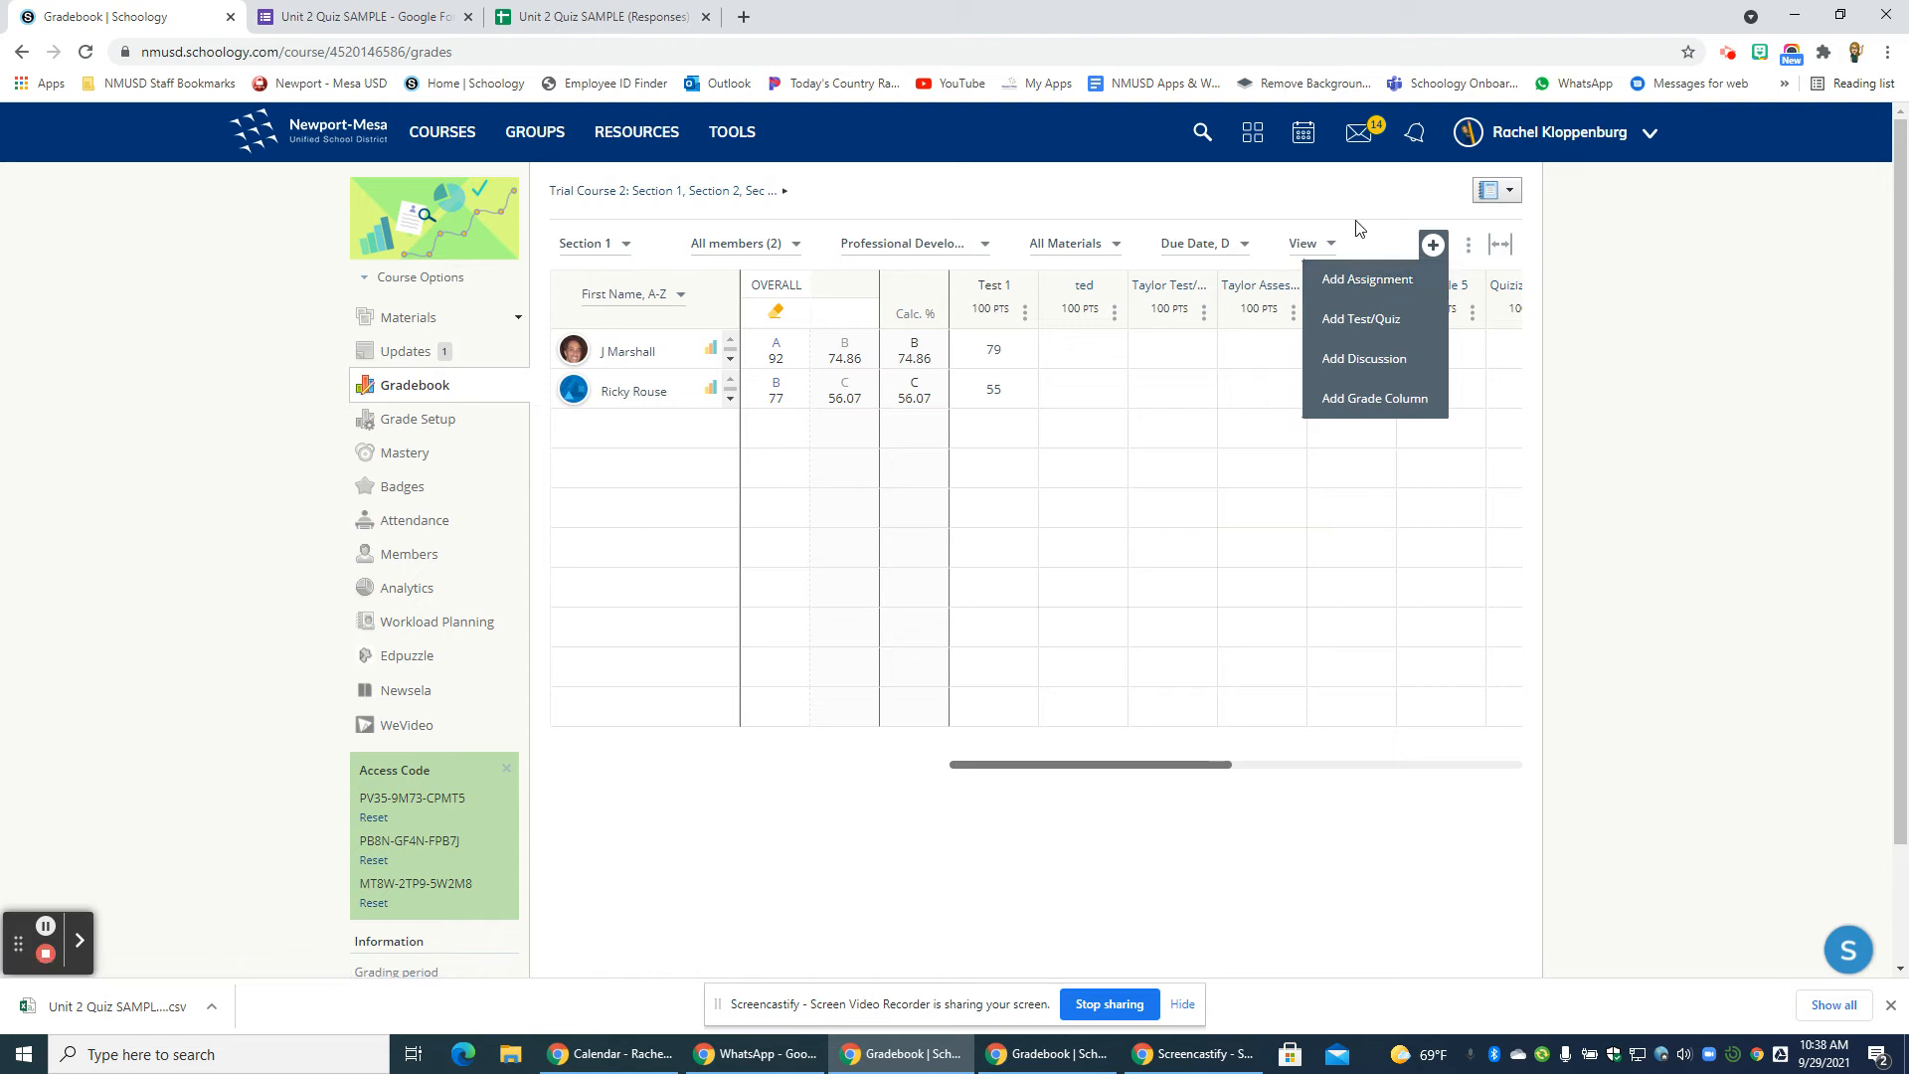
click(1362, 398)
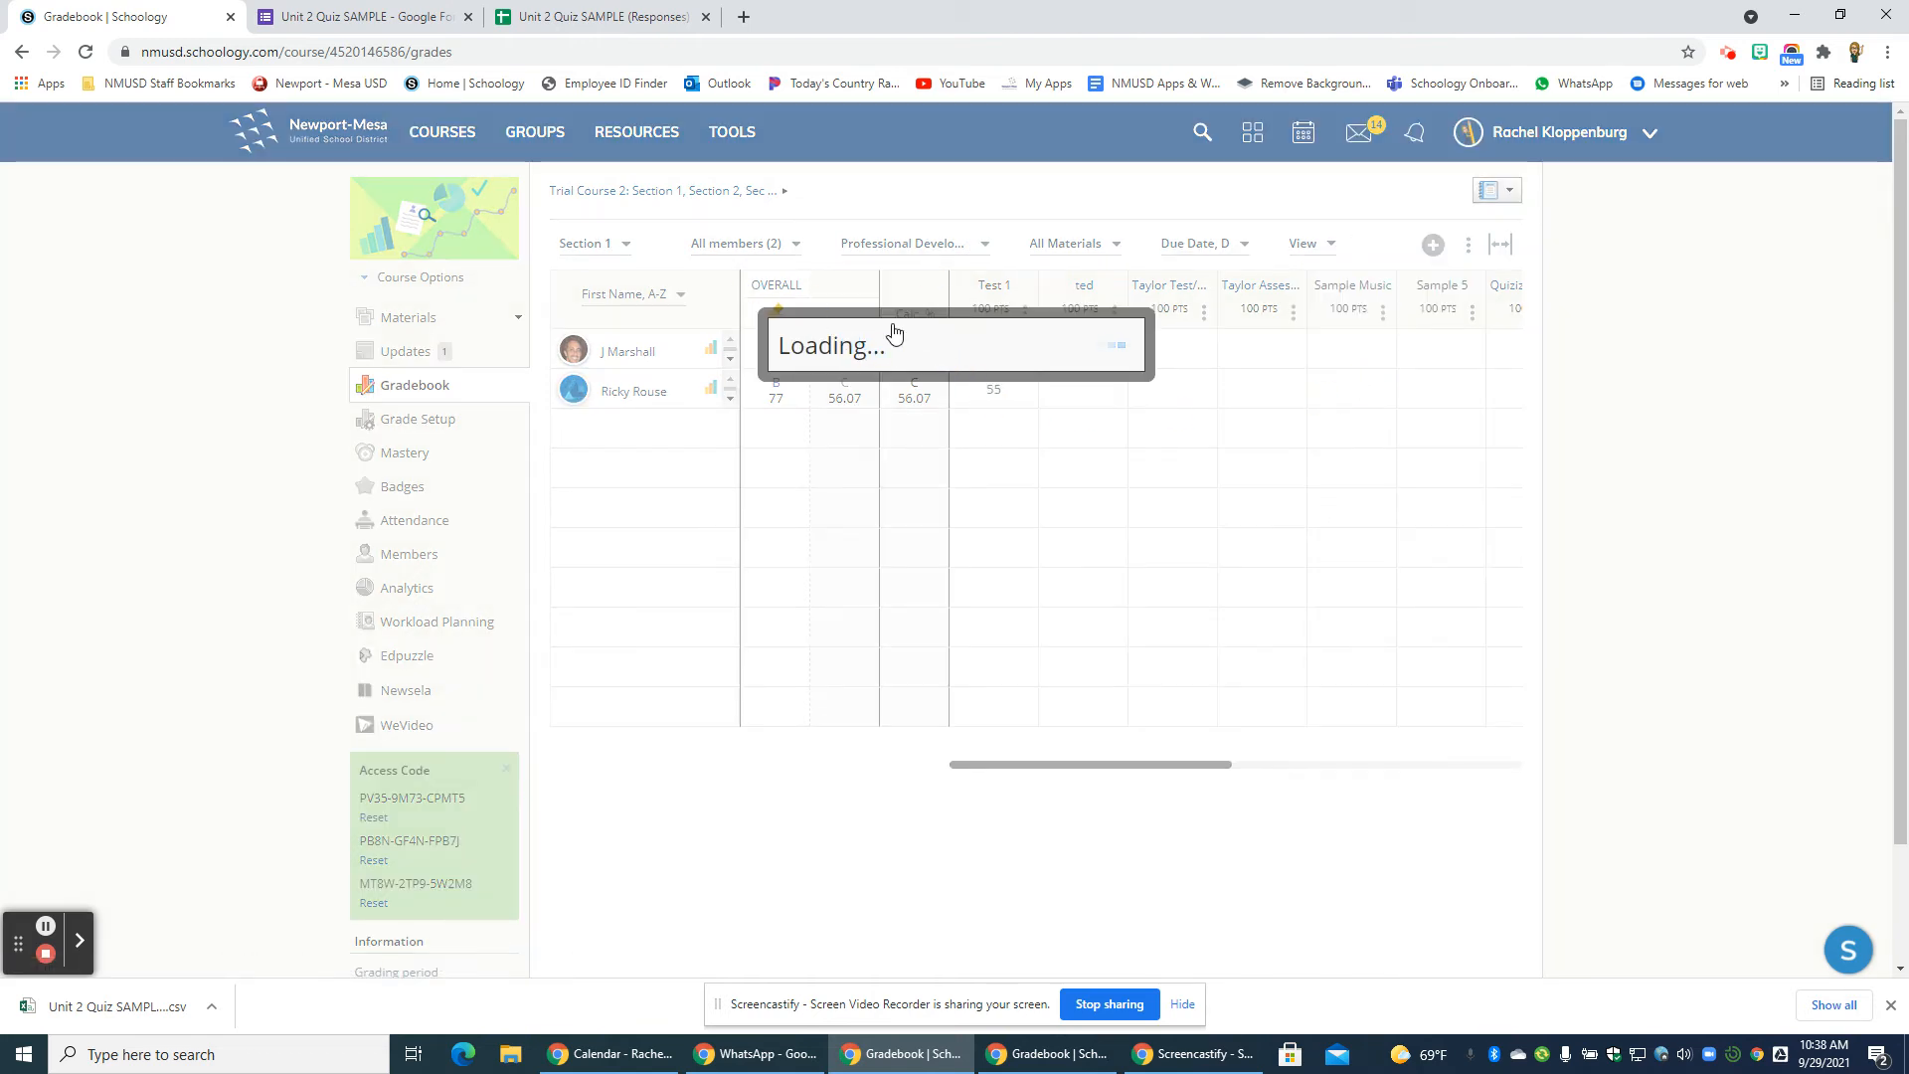
text(unir)
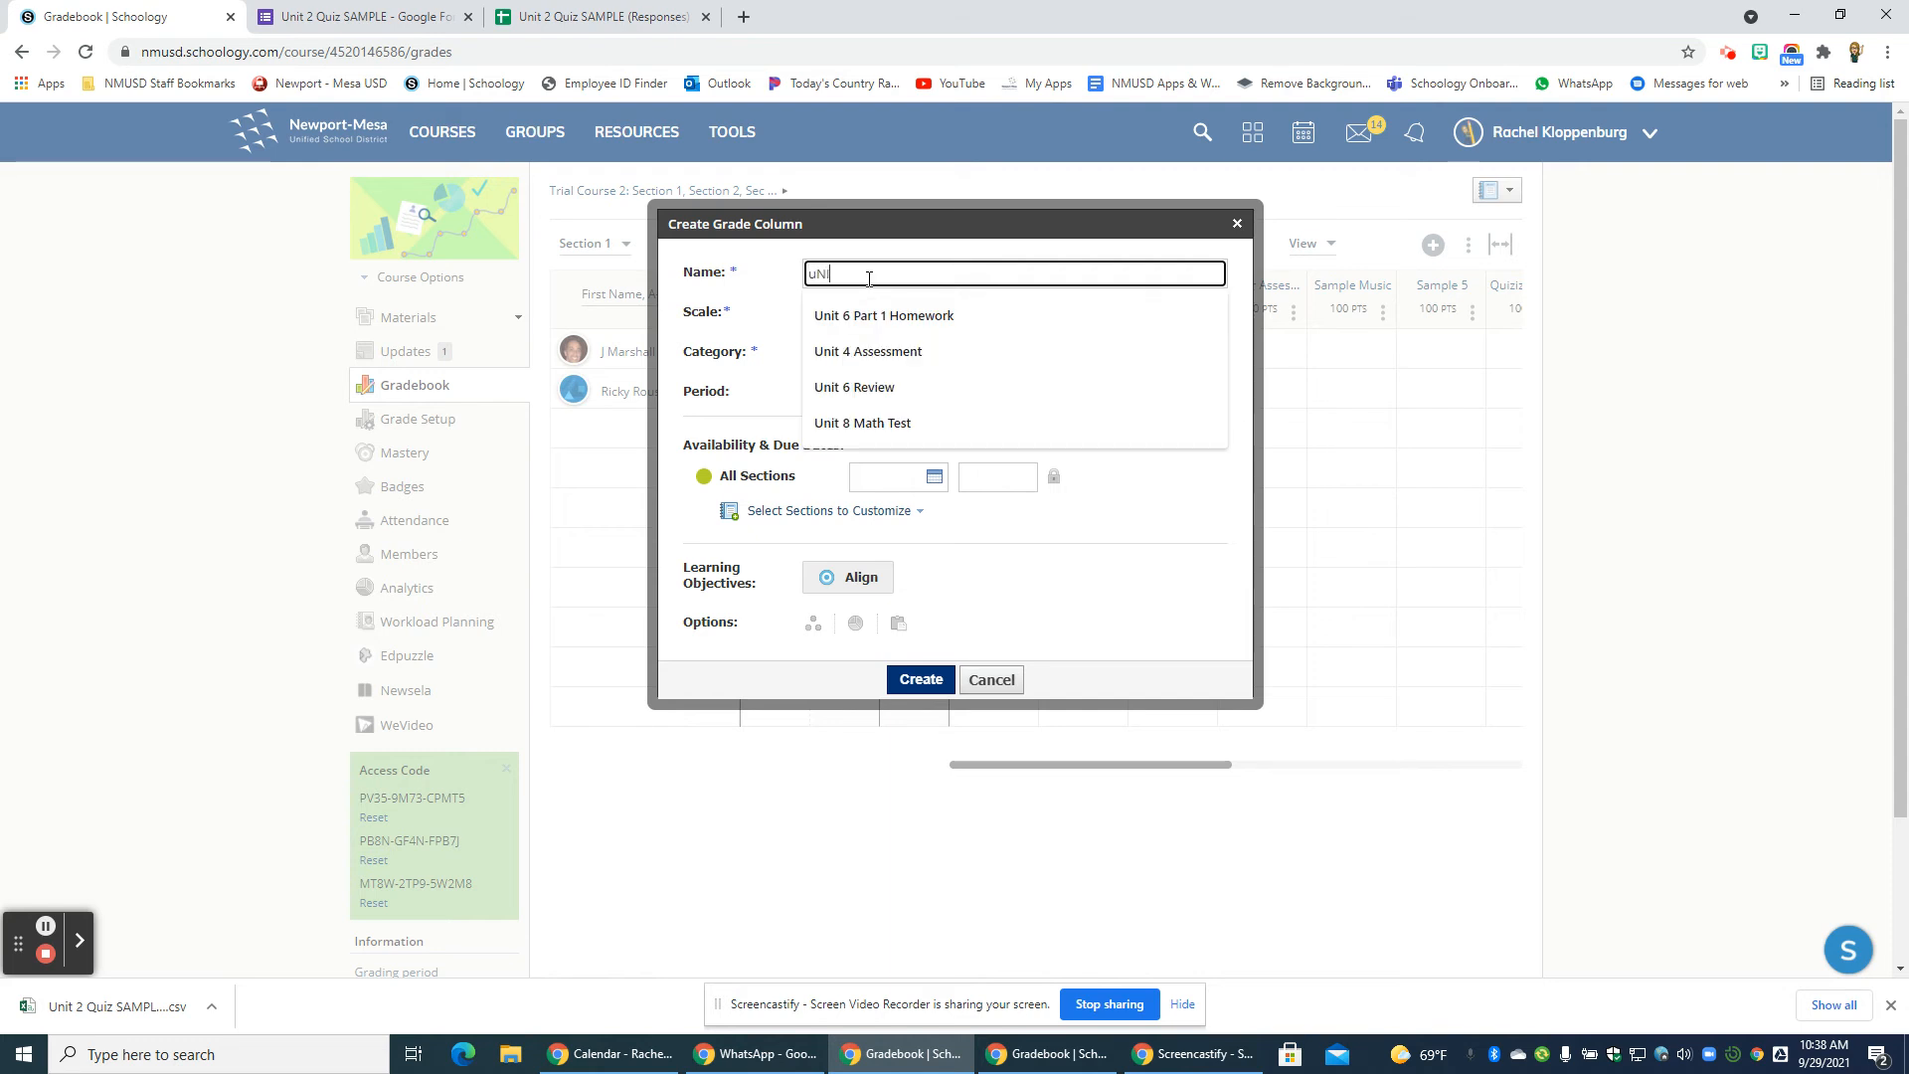
key(BackSpace)
key(BackSpace)
key(BackSpace)
key(BackSpace)
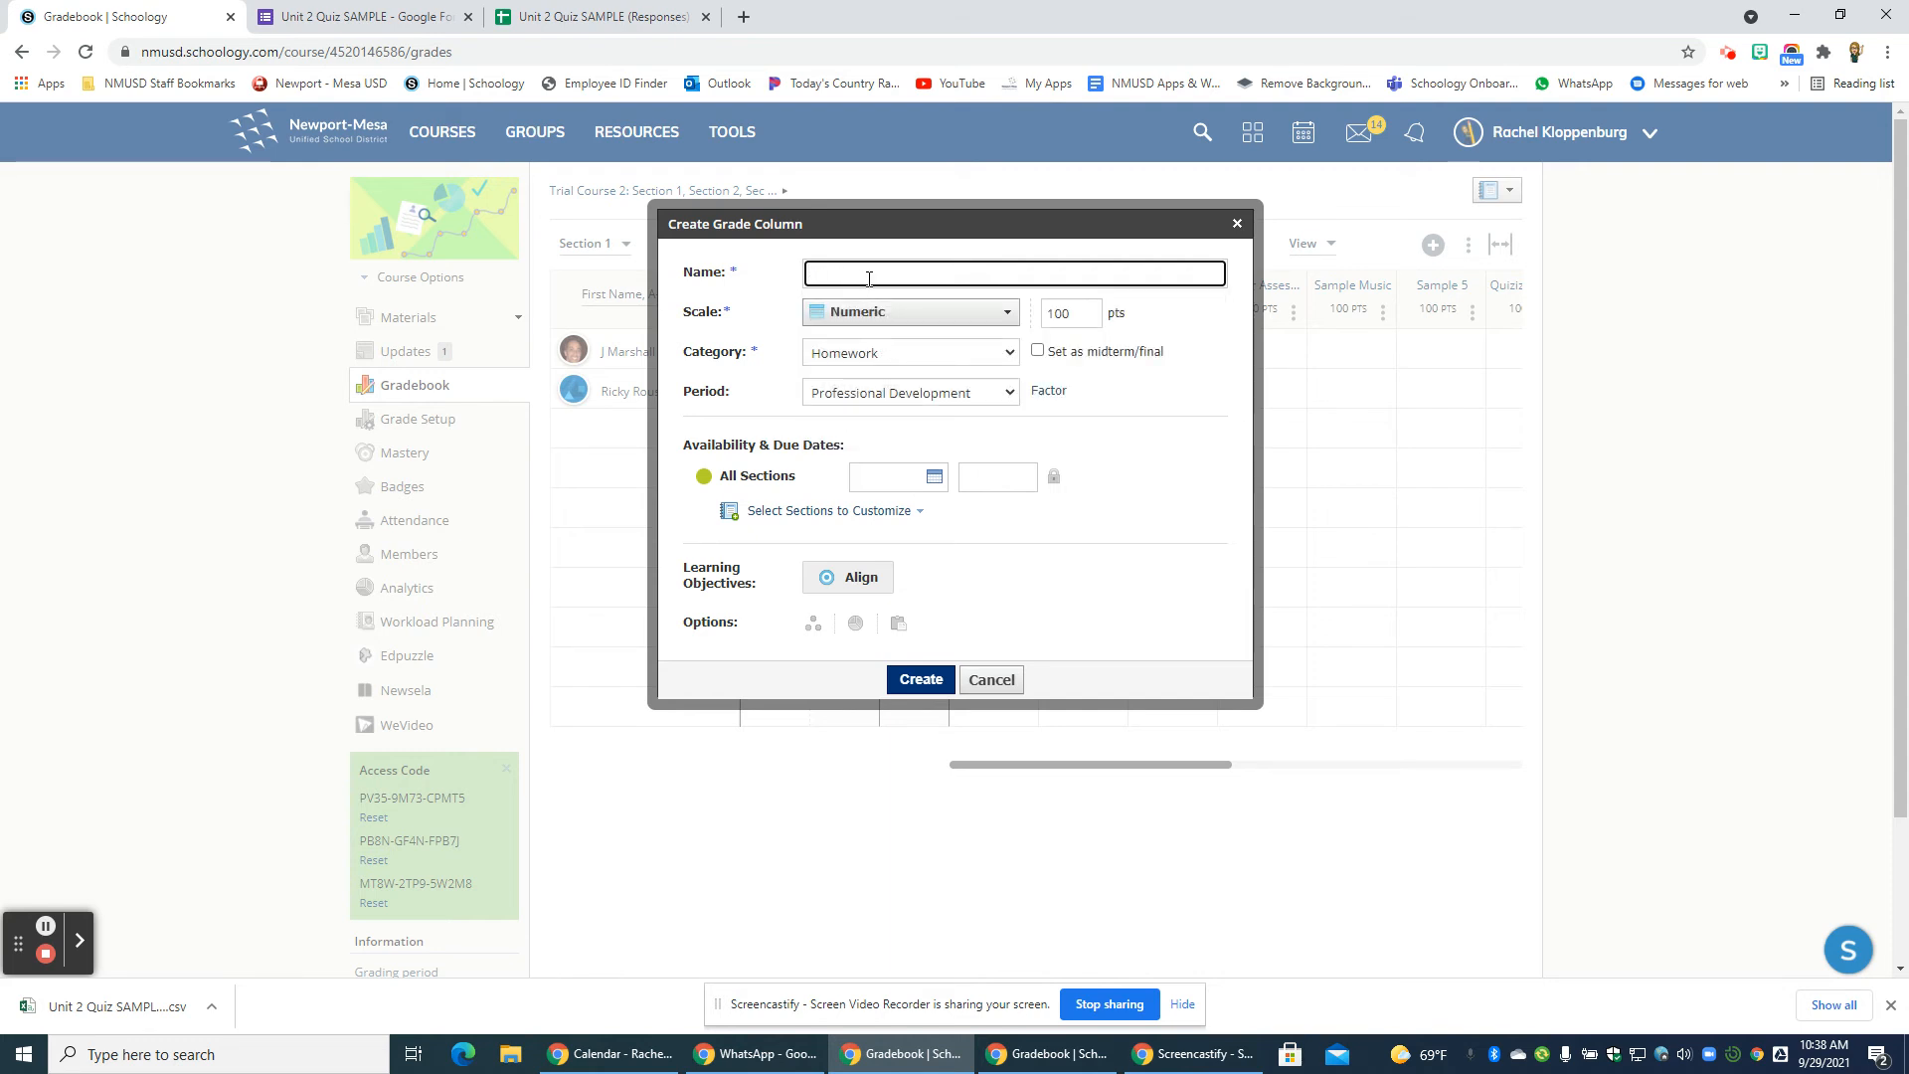
text(Unit 2 Quiz)
- Set the grade column to 5 points in the Assessments category and create it
drag(1093, 316, 1011, 313)
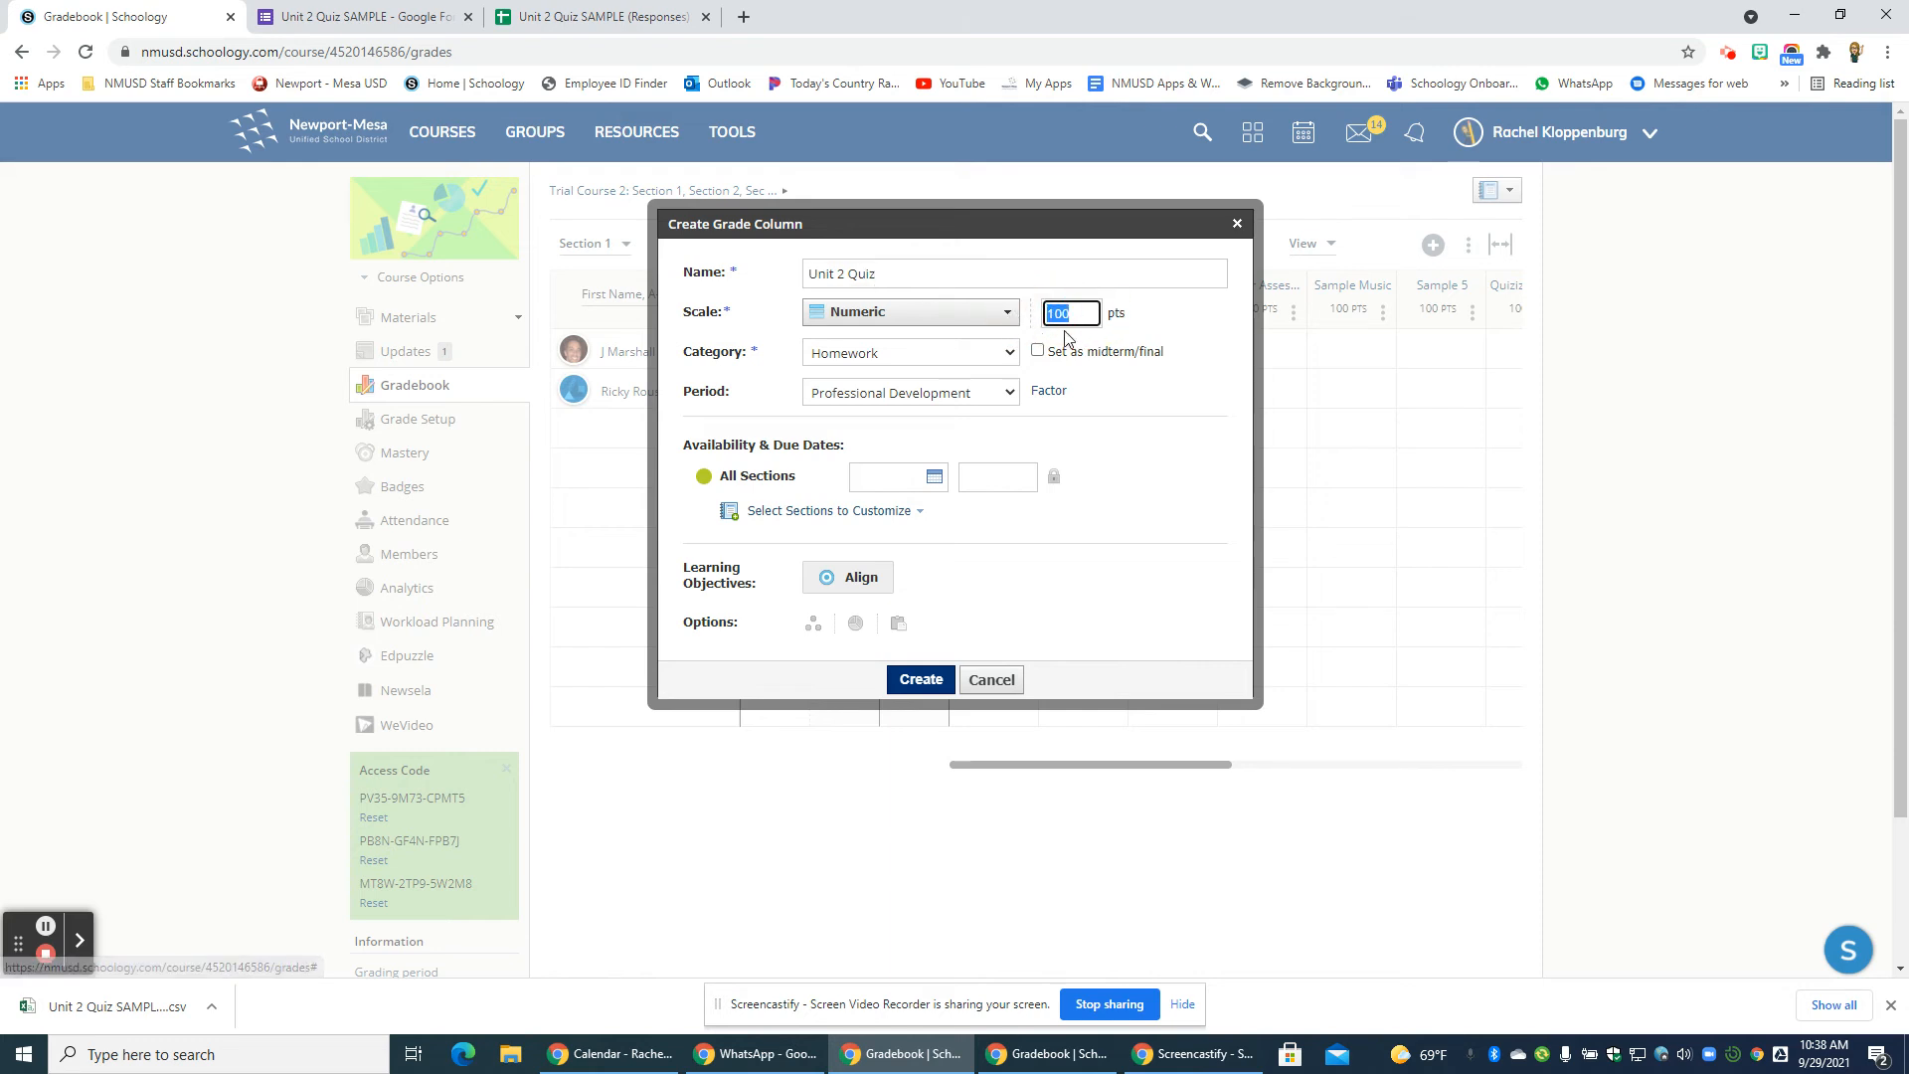
text(5)
click(938, 356)
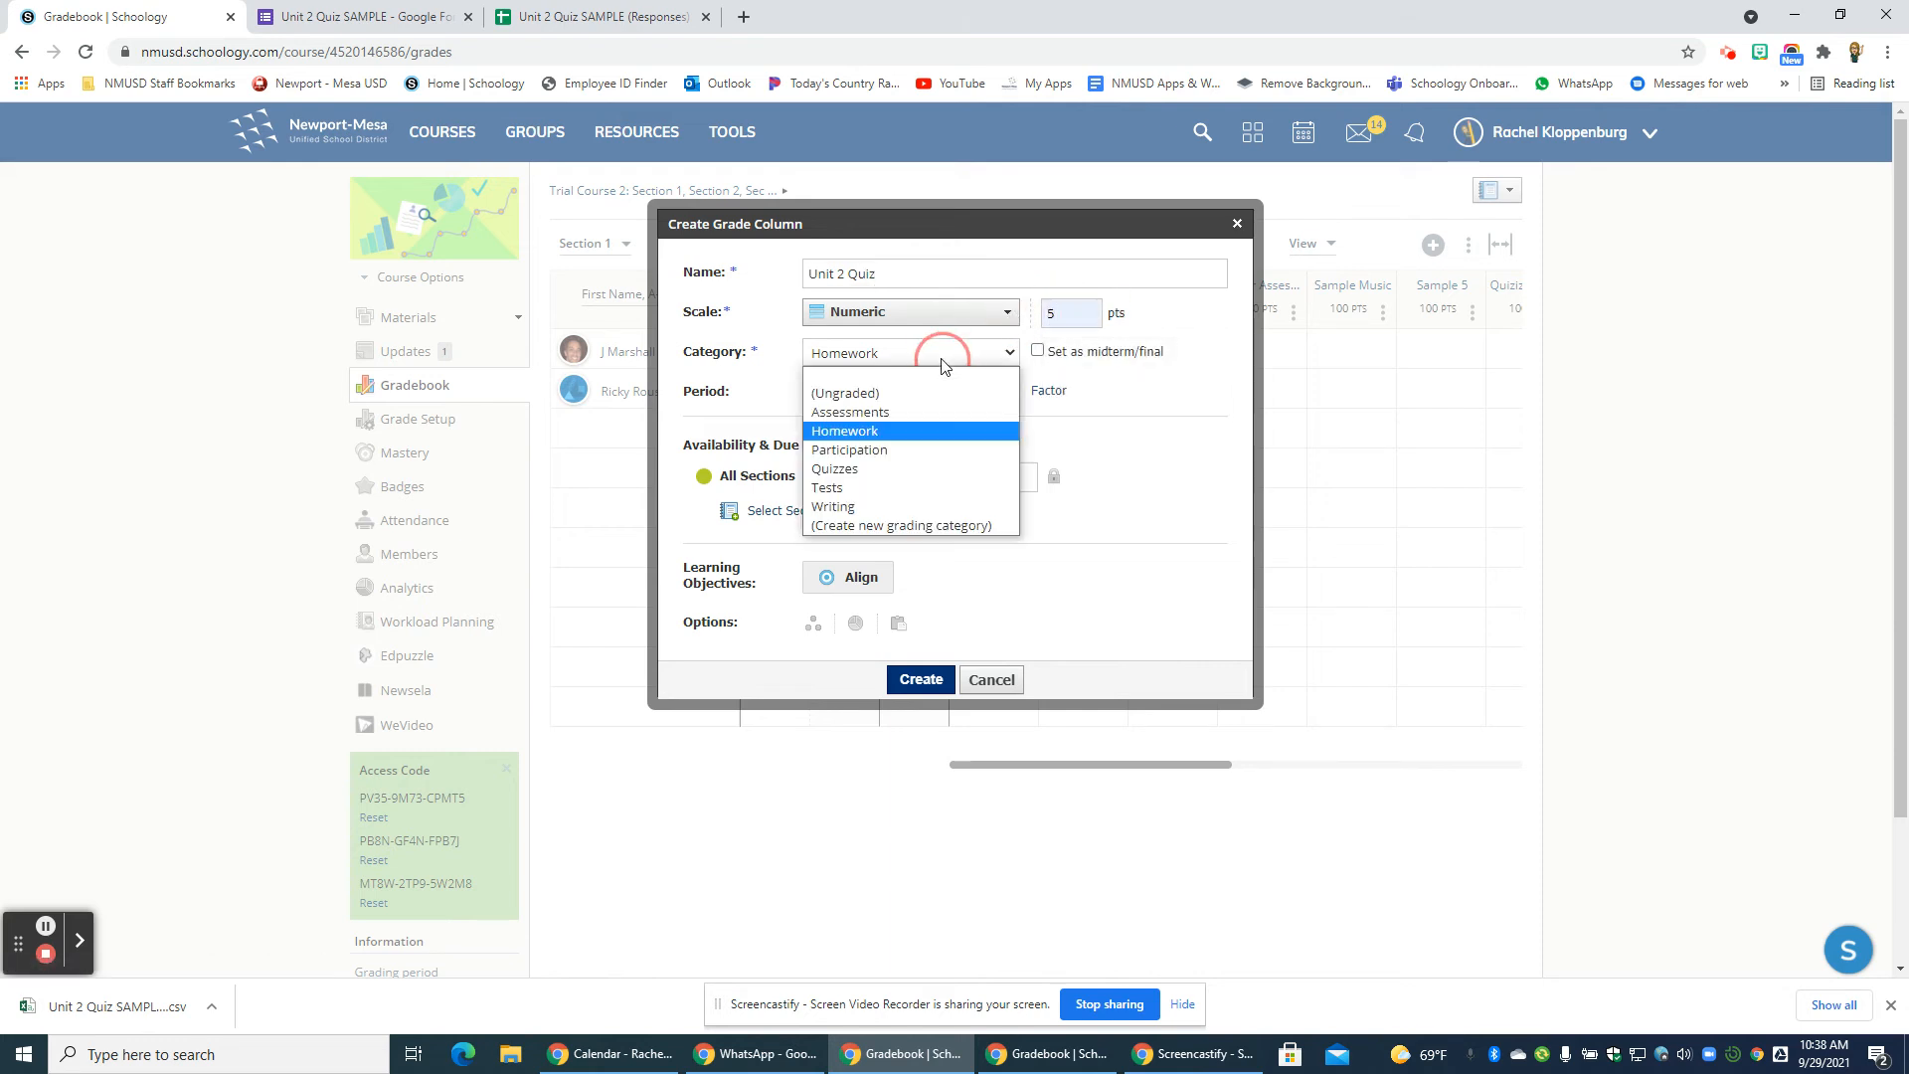
click(910, 406)
click(1225, 464)
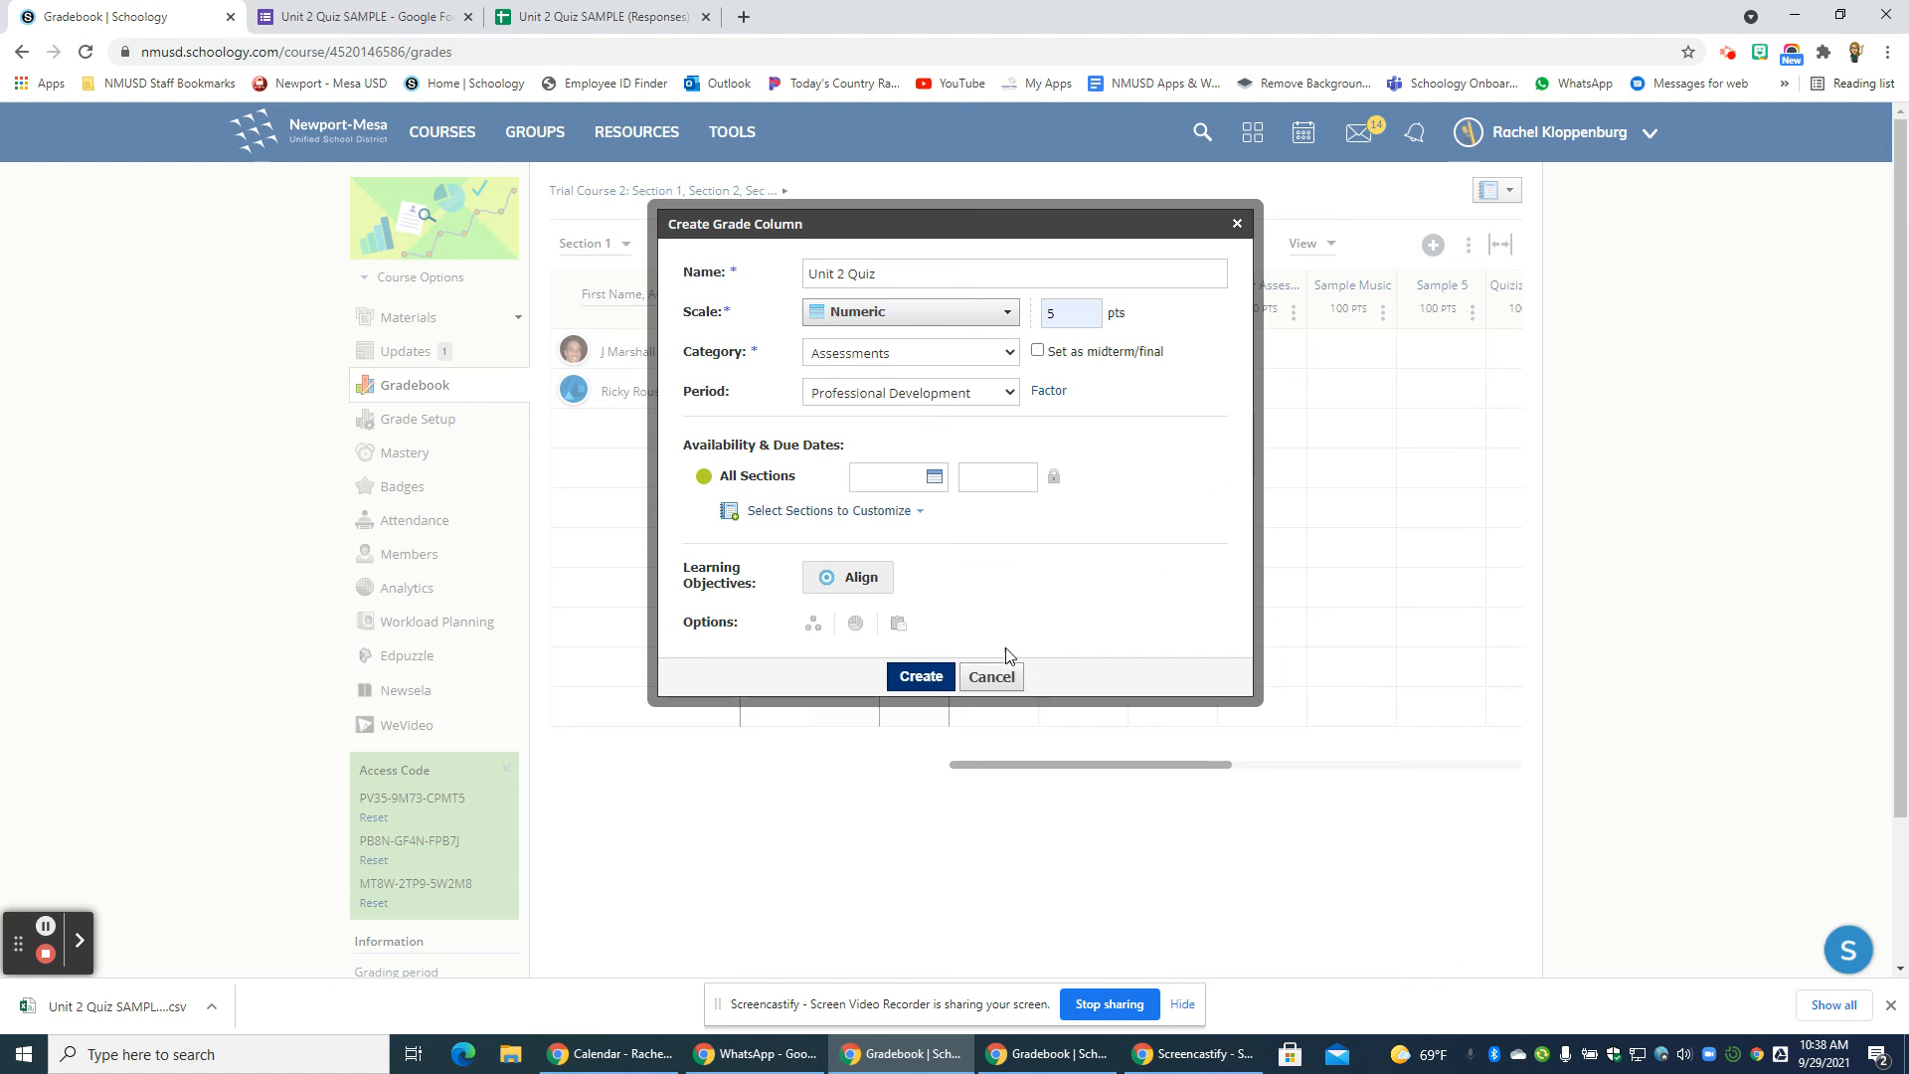
click(921, 680)
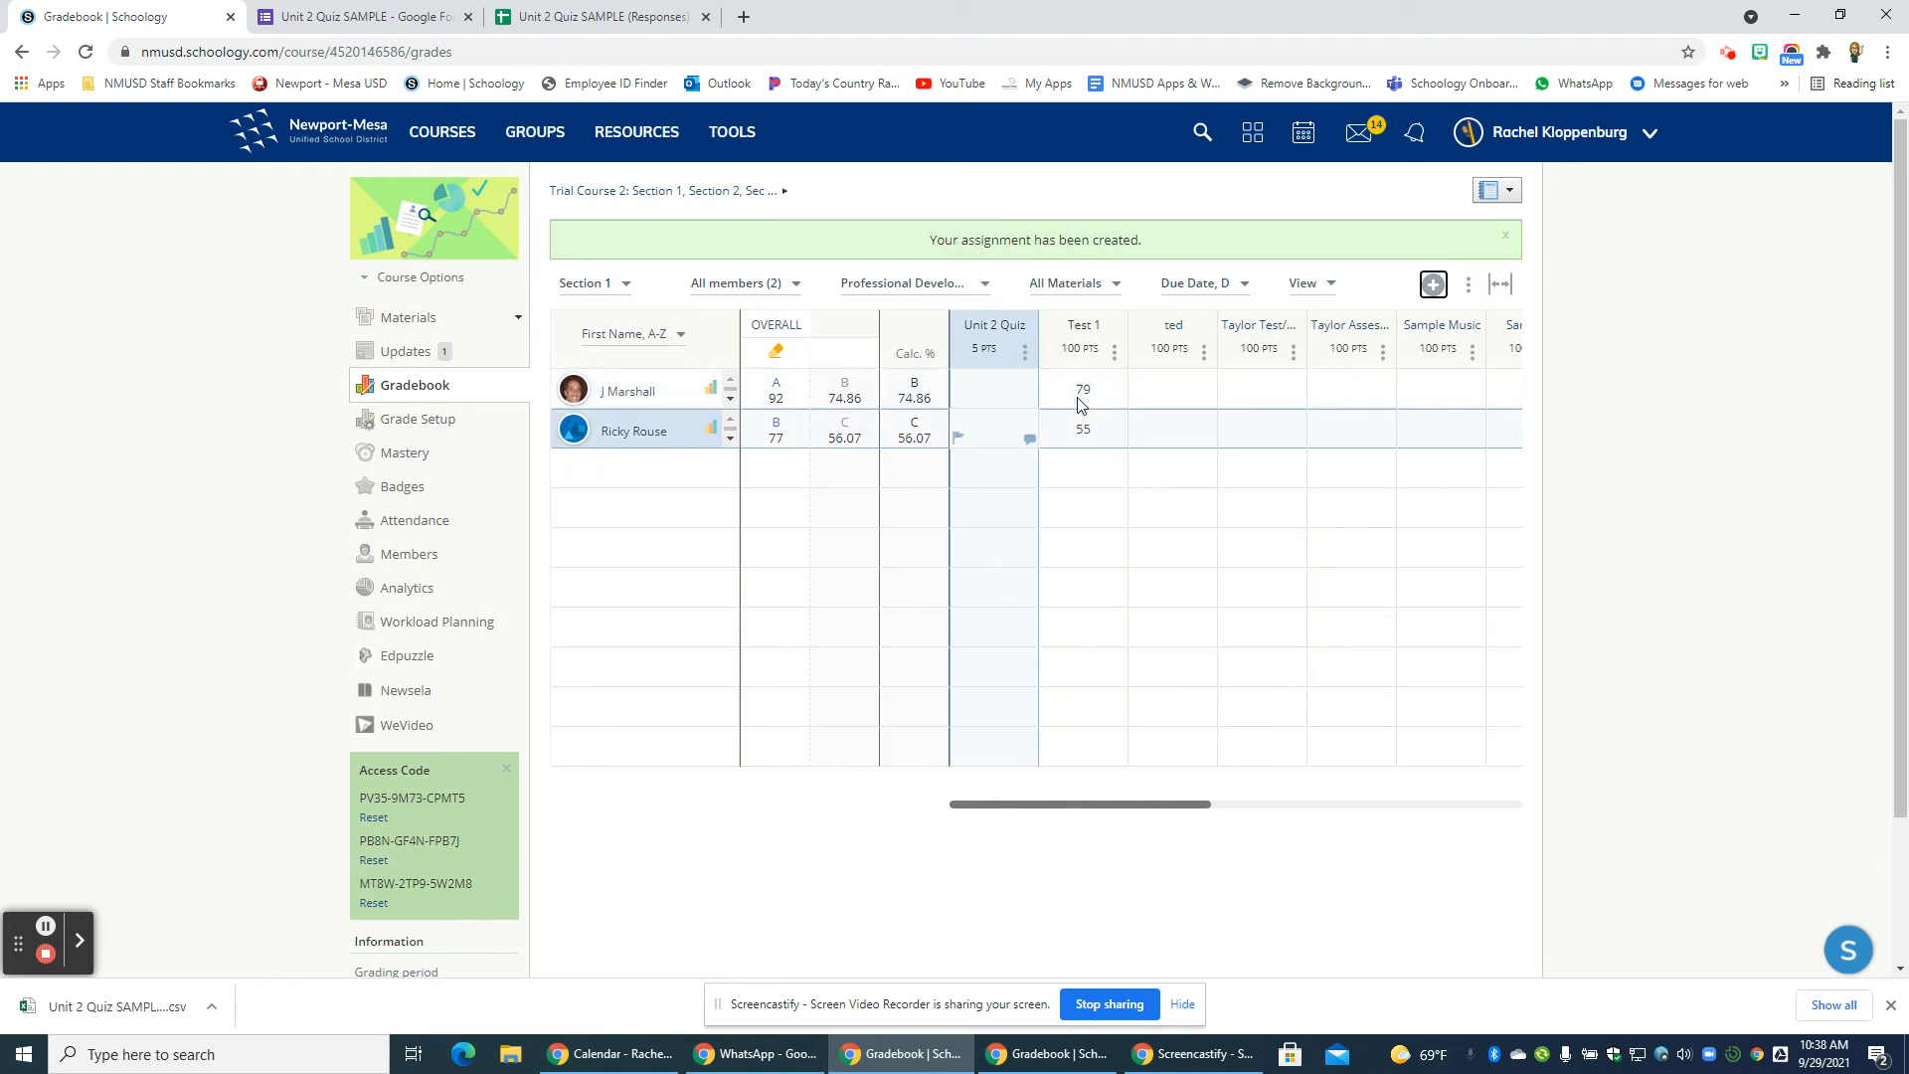
- Upload the downloaded Unit 2 Quiz SAMPLE responses CSV to the gradebook's grade import and check the USER ID preview values
click(1469, 285)
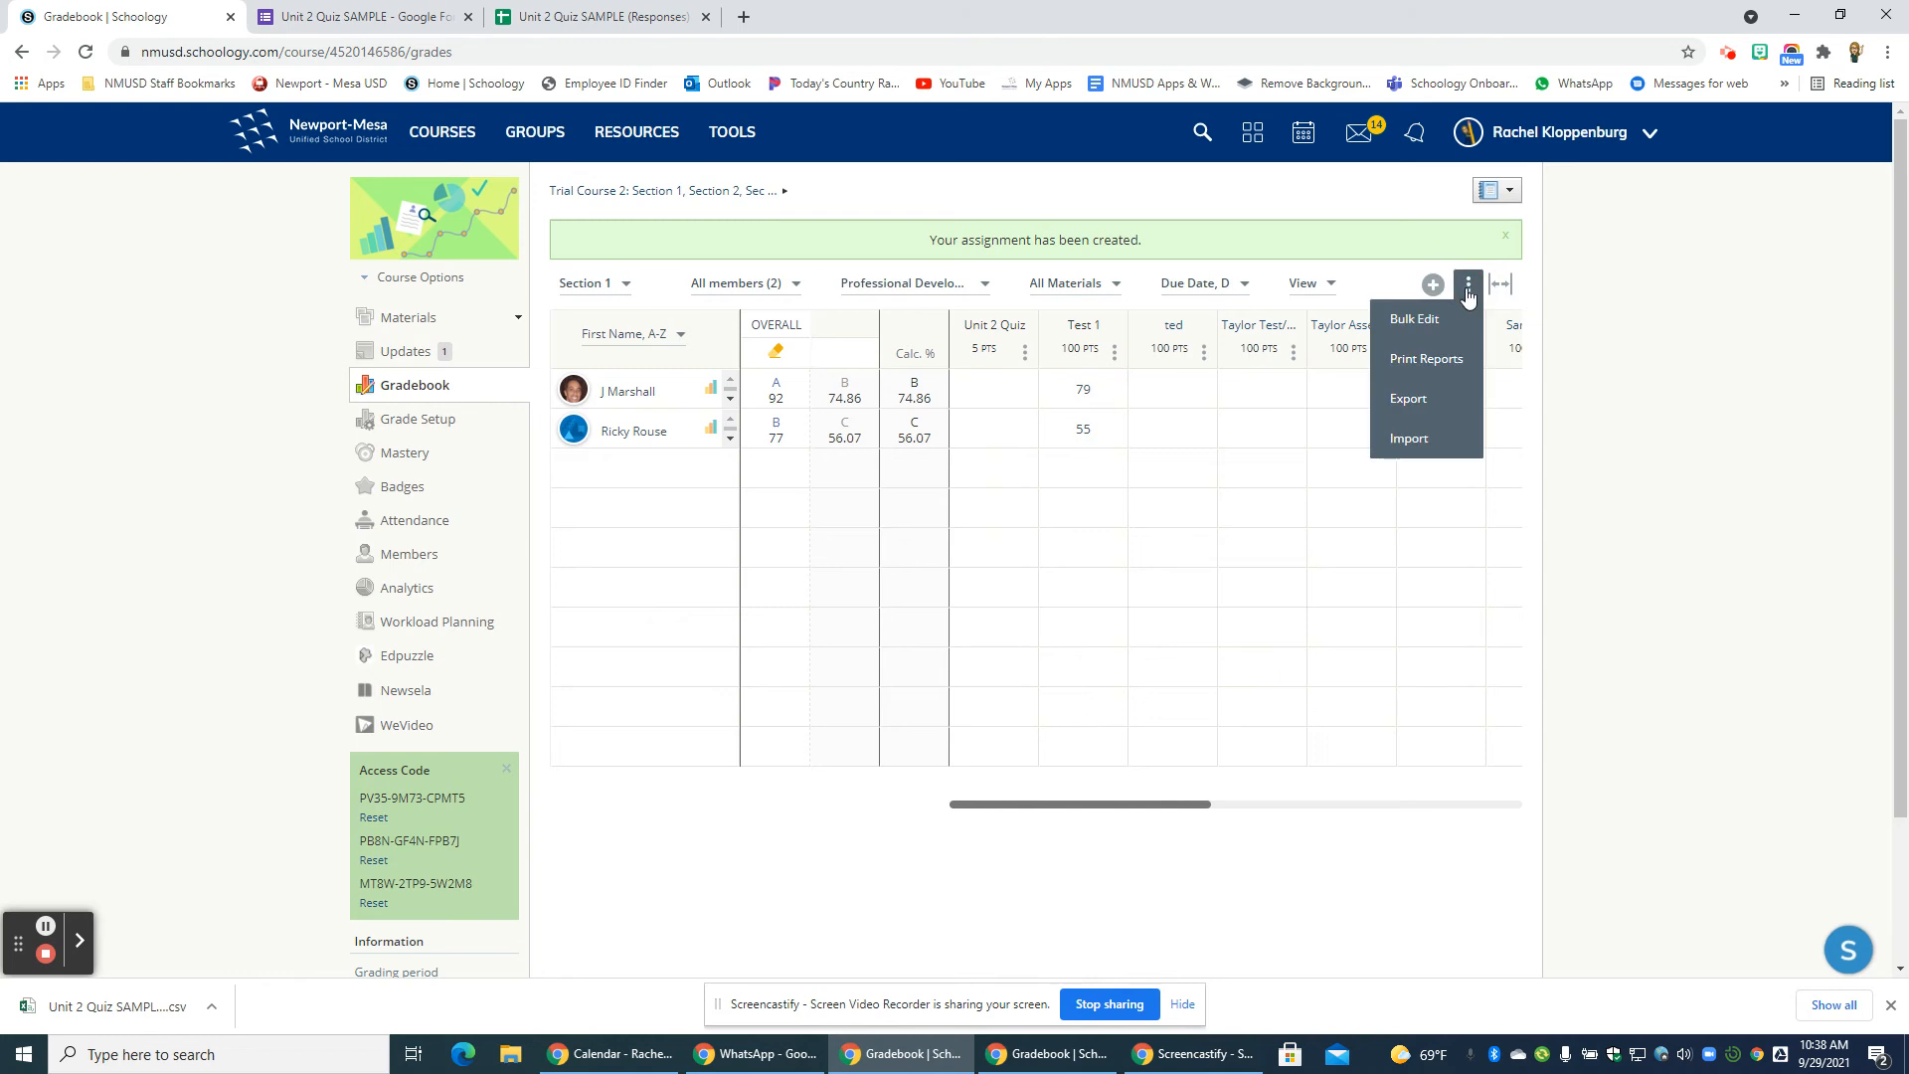
click(1422, 434)
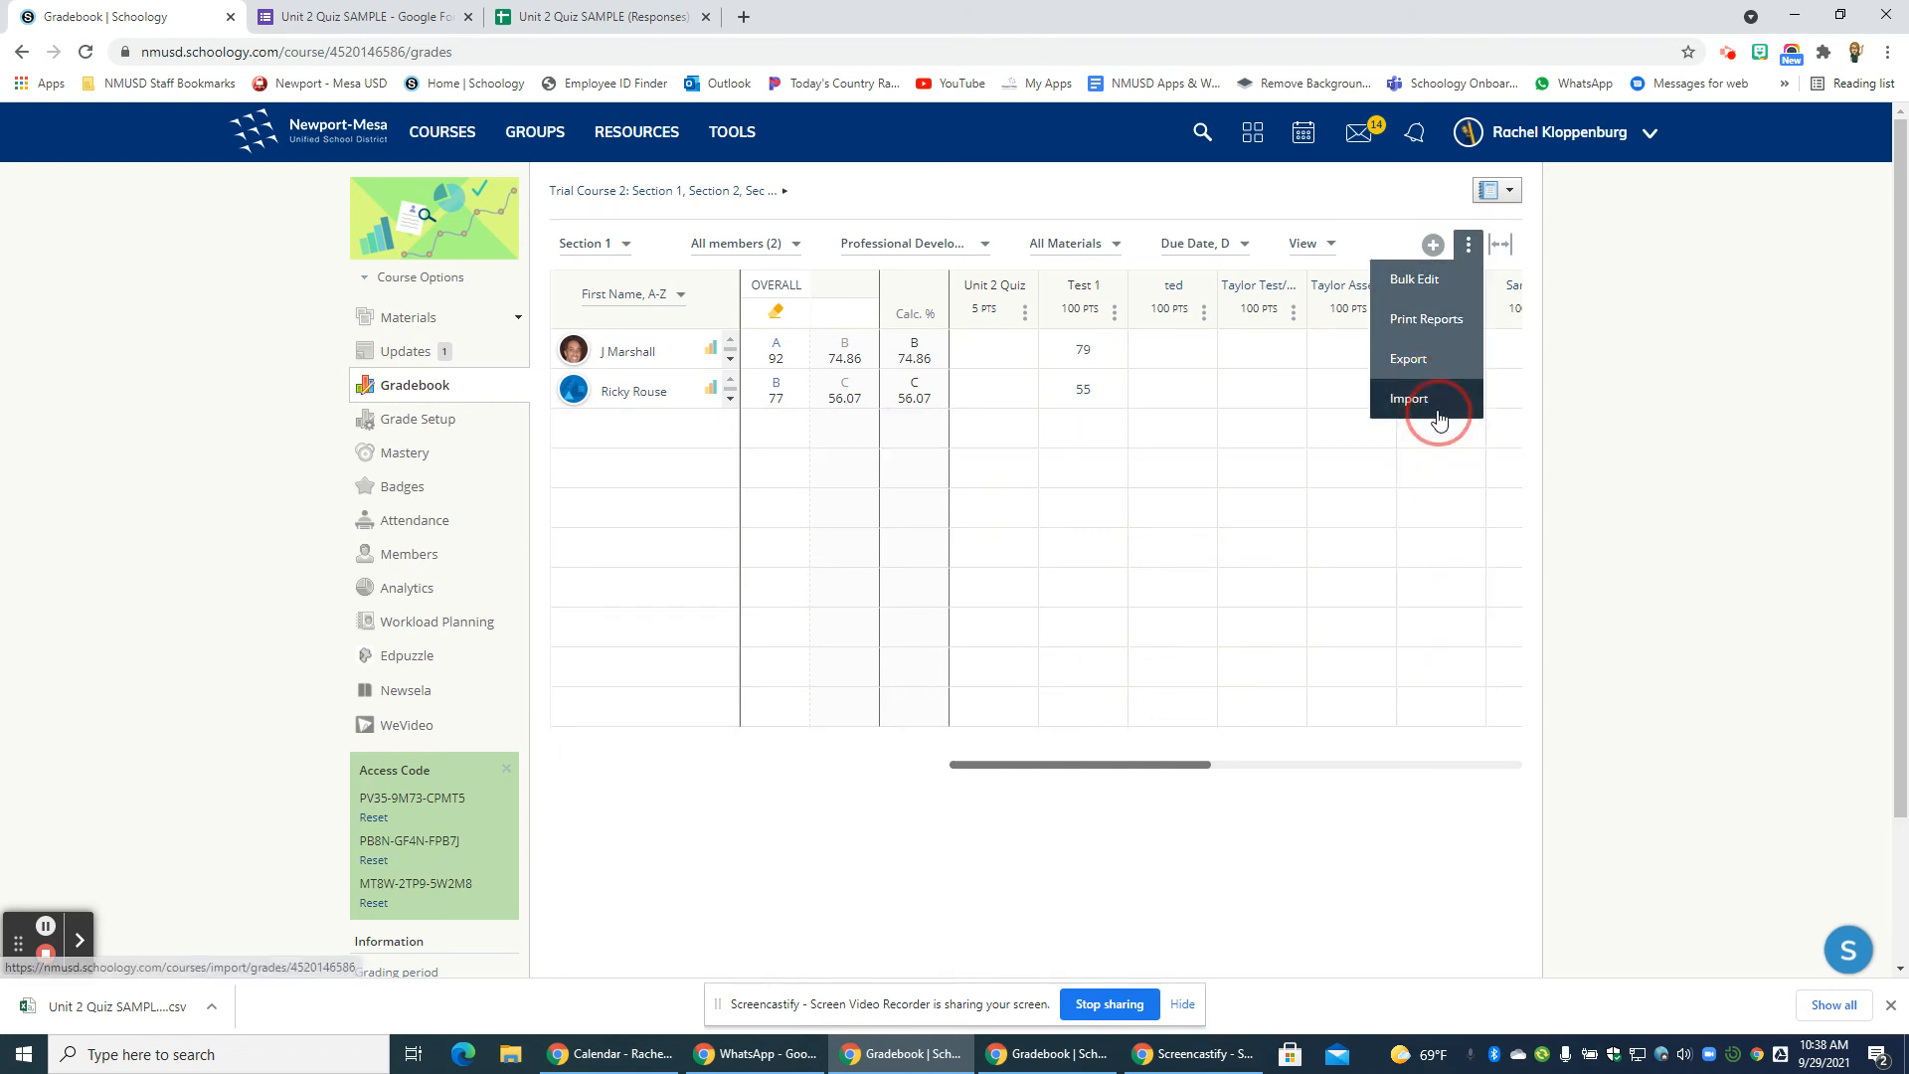
click(1432, 402)
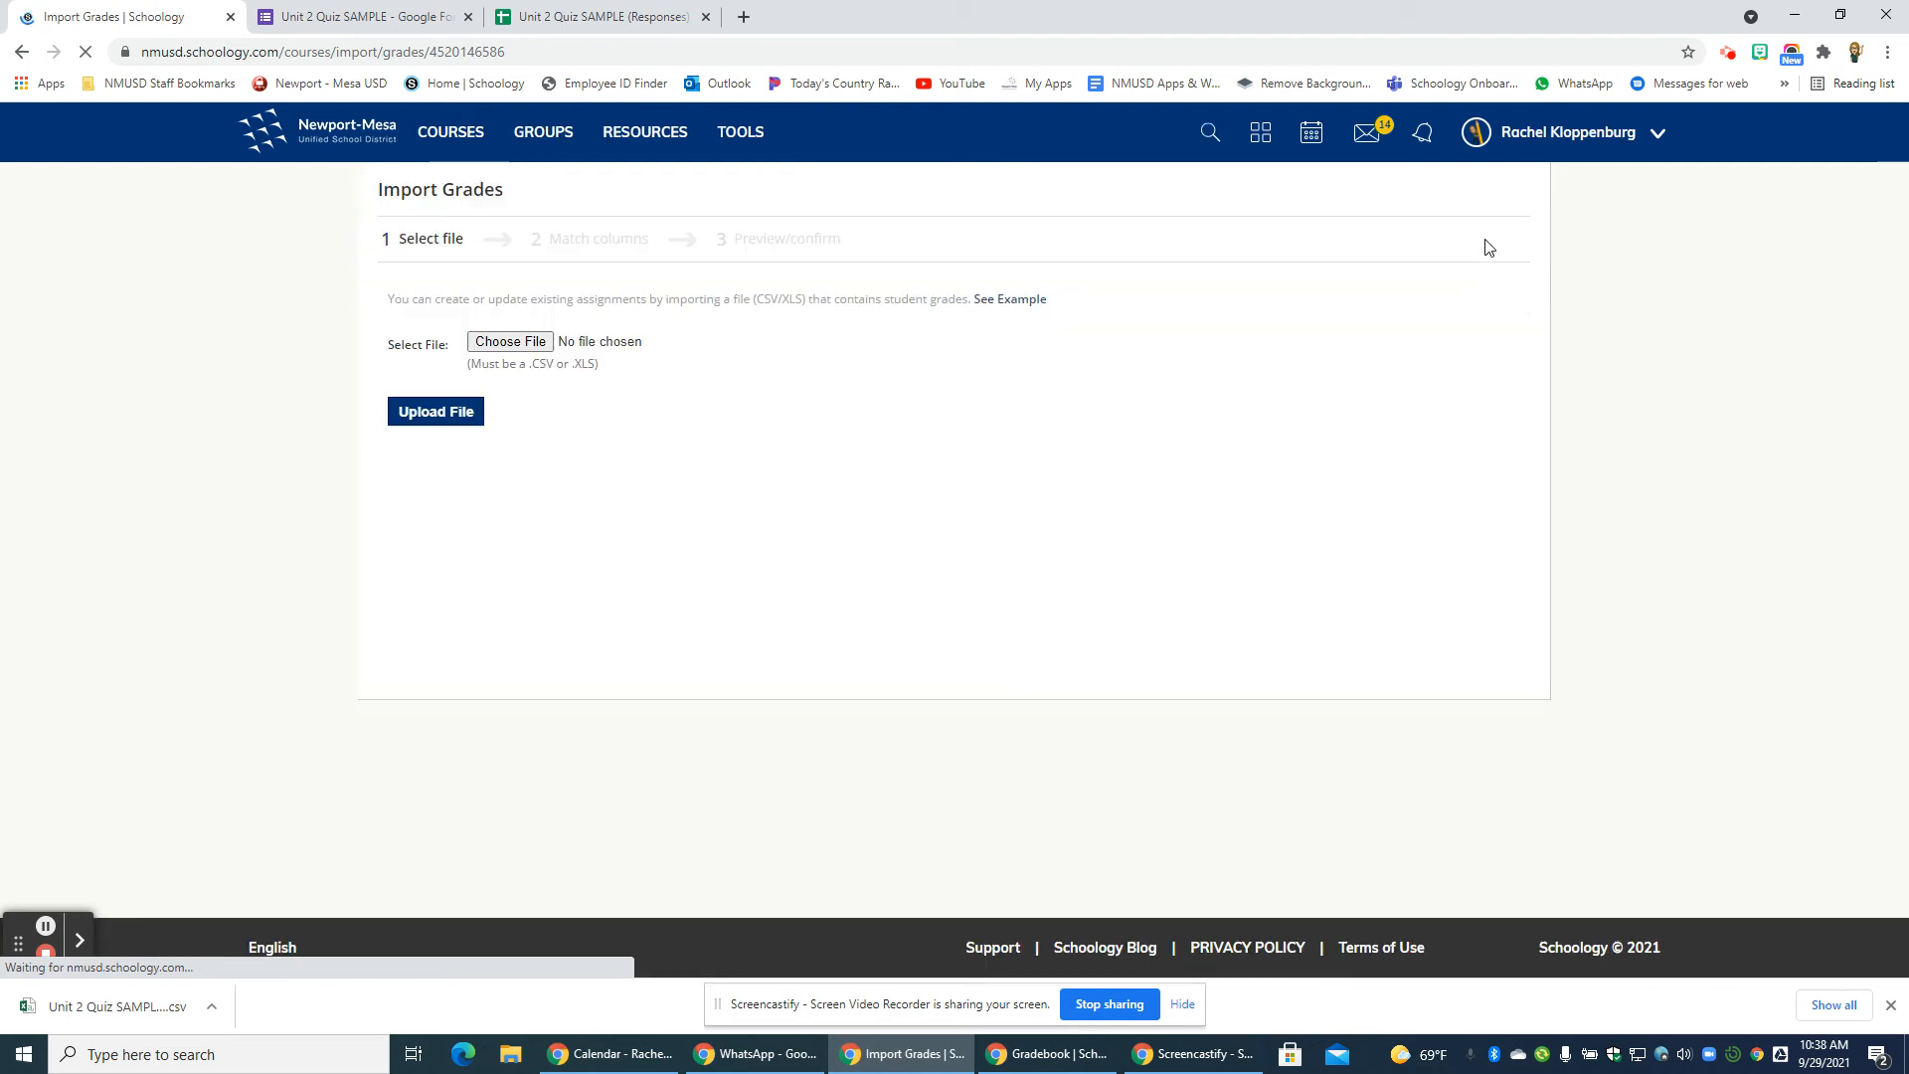
click(530, 342)
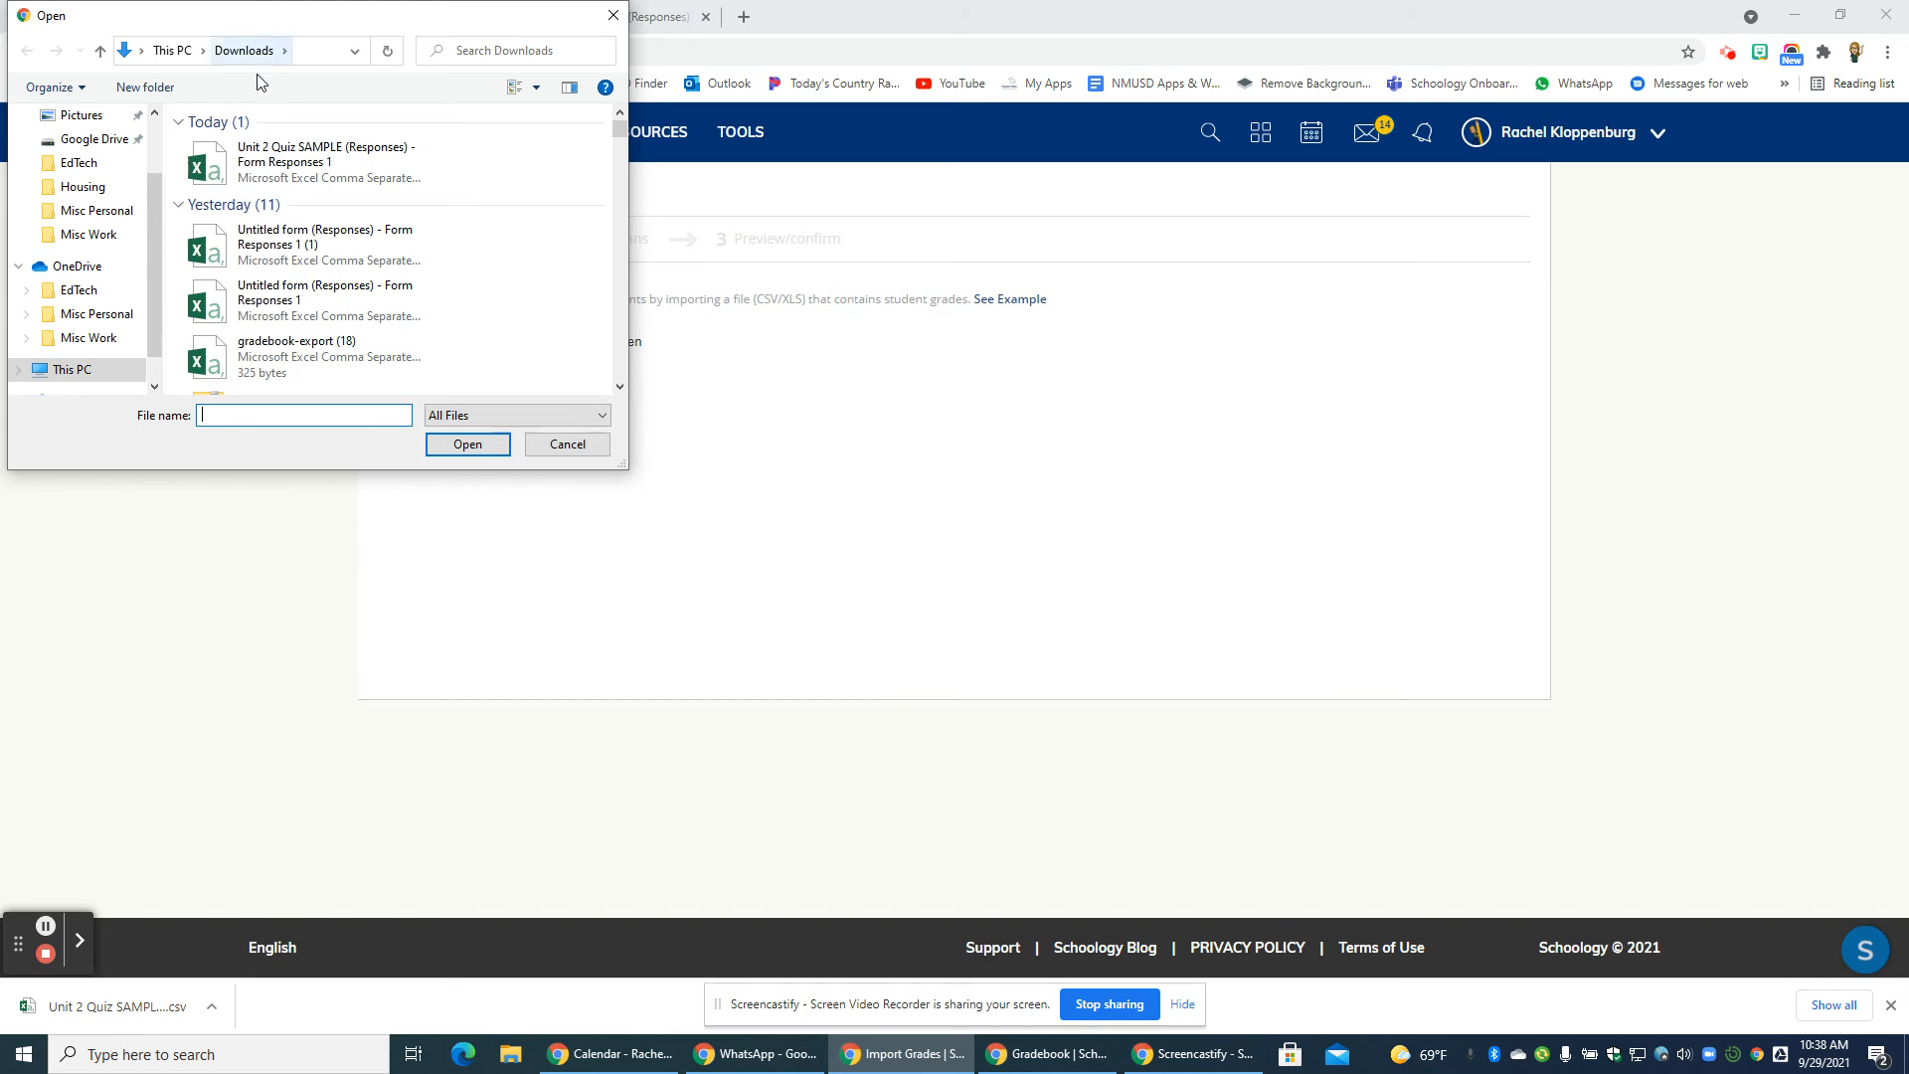
click(291, 171)
double_click(292, 171)
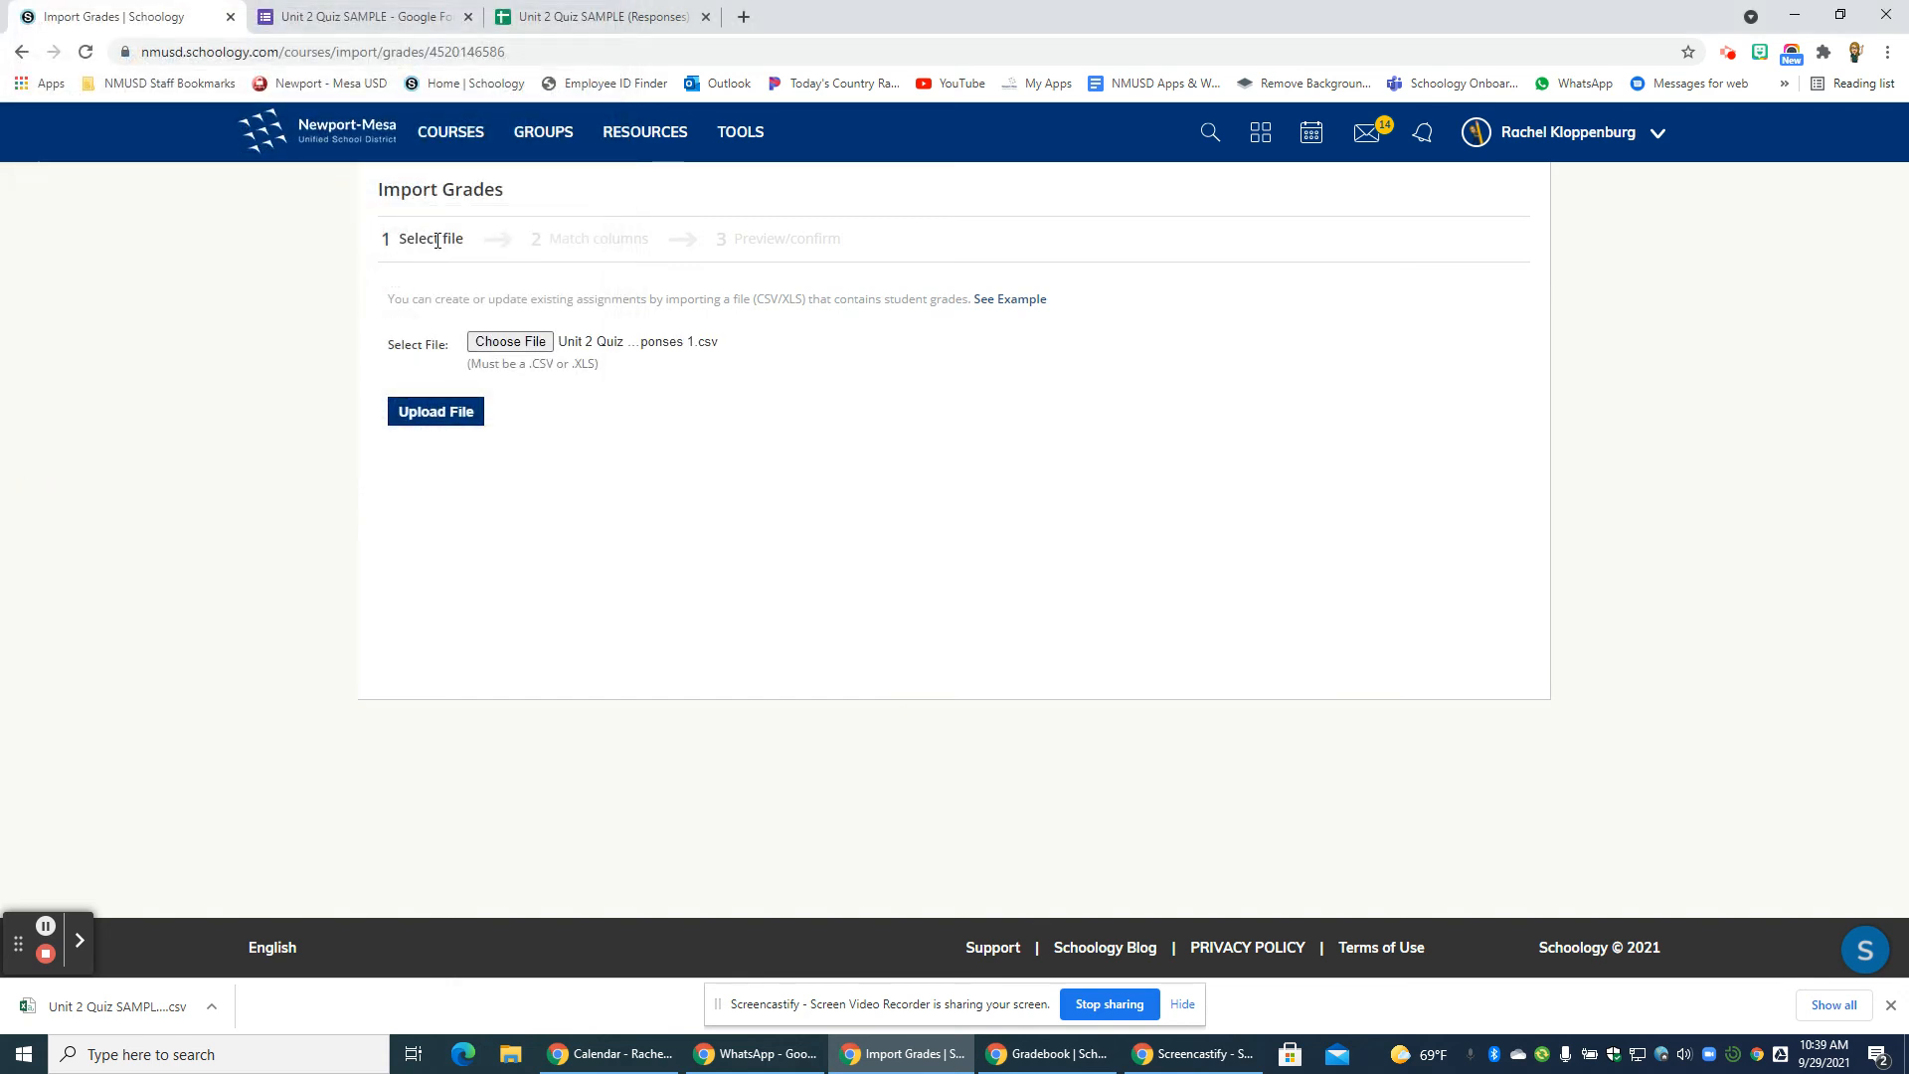
click(480, 416)
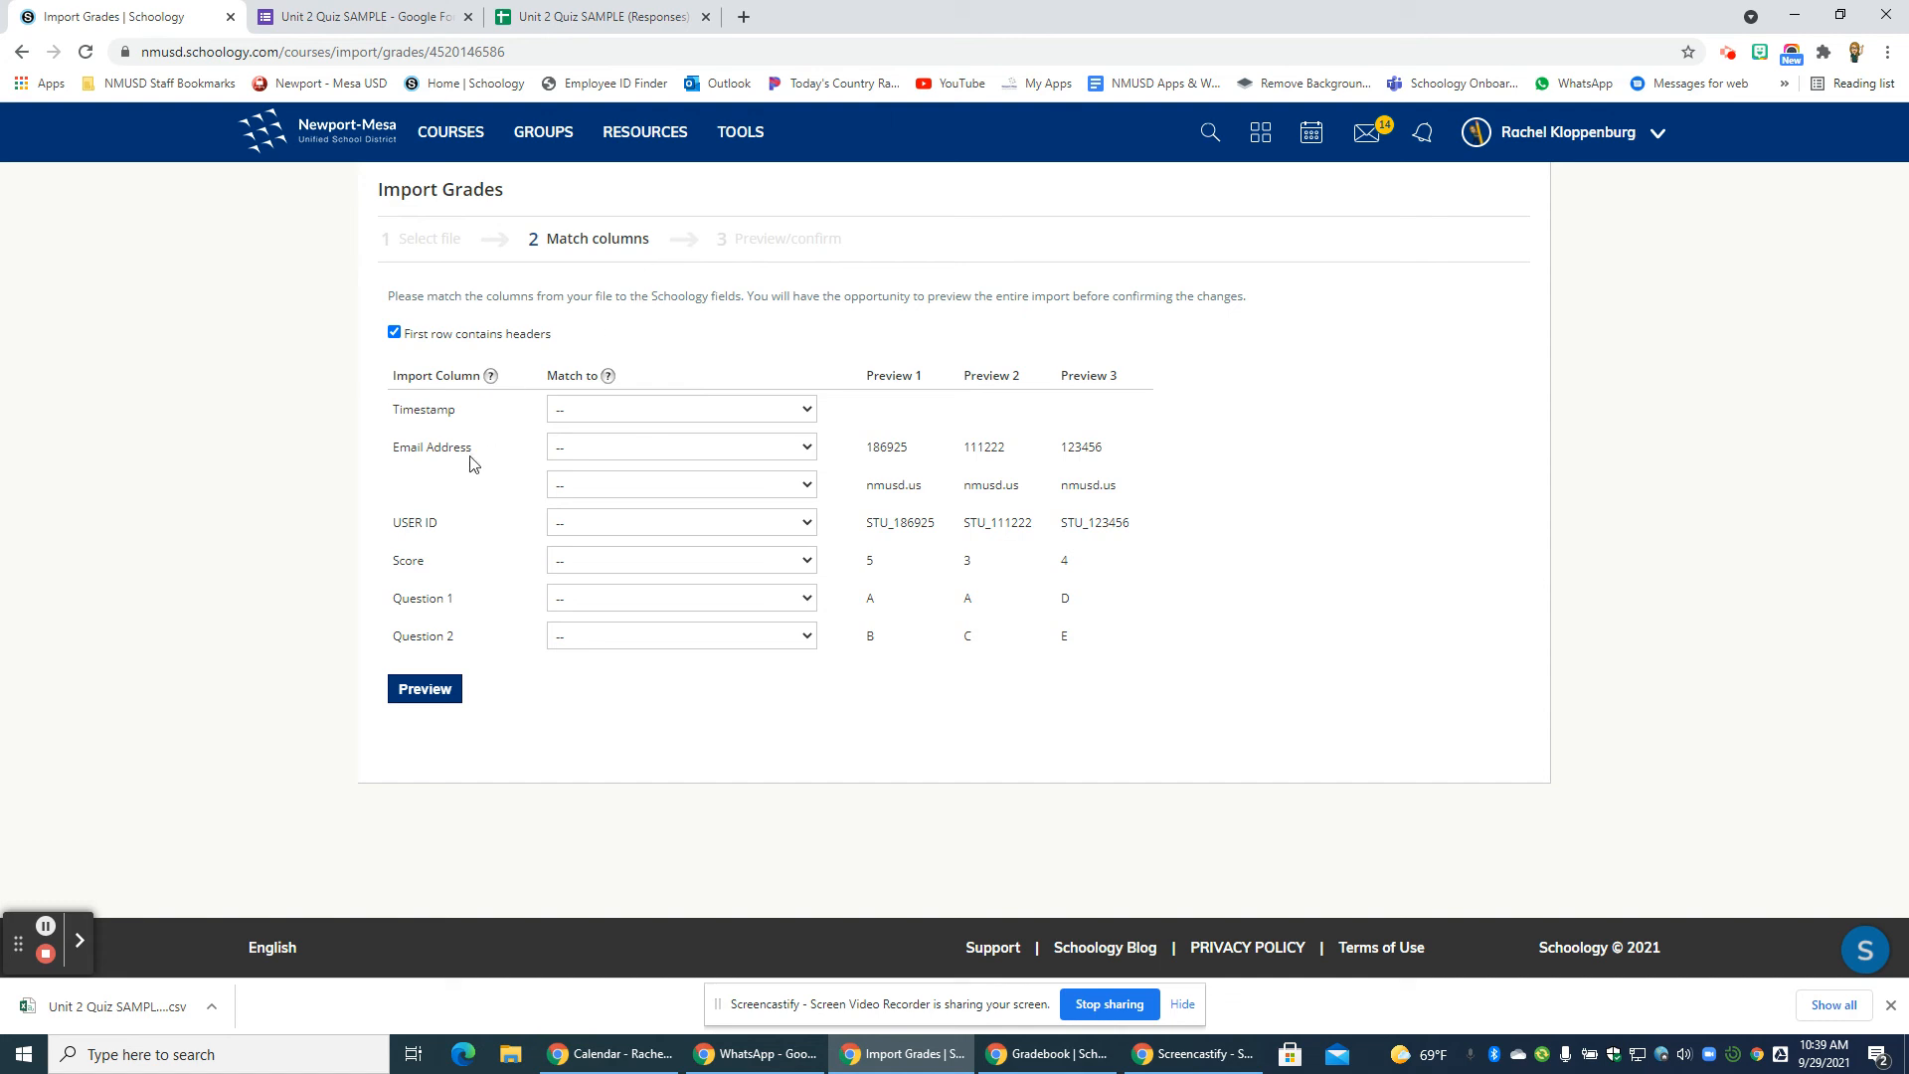
drag(861, 533, 1148, 527)
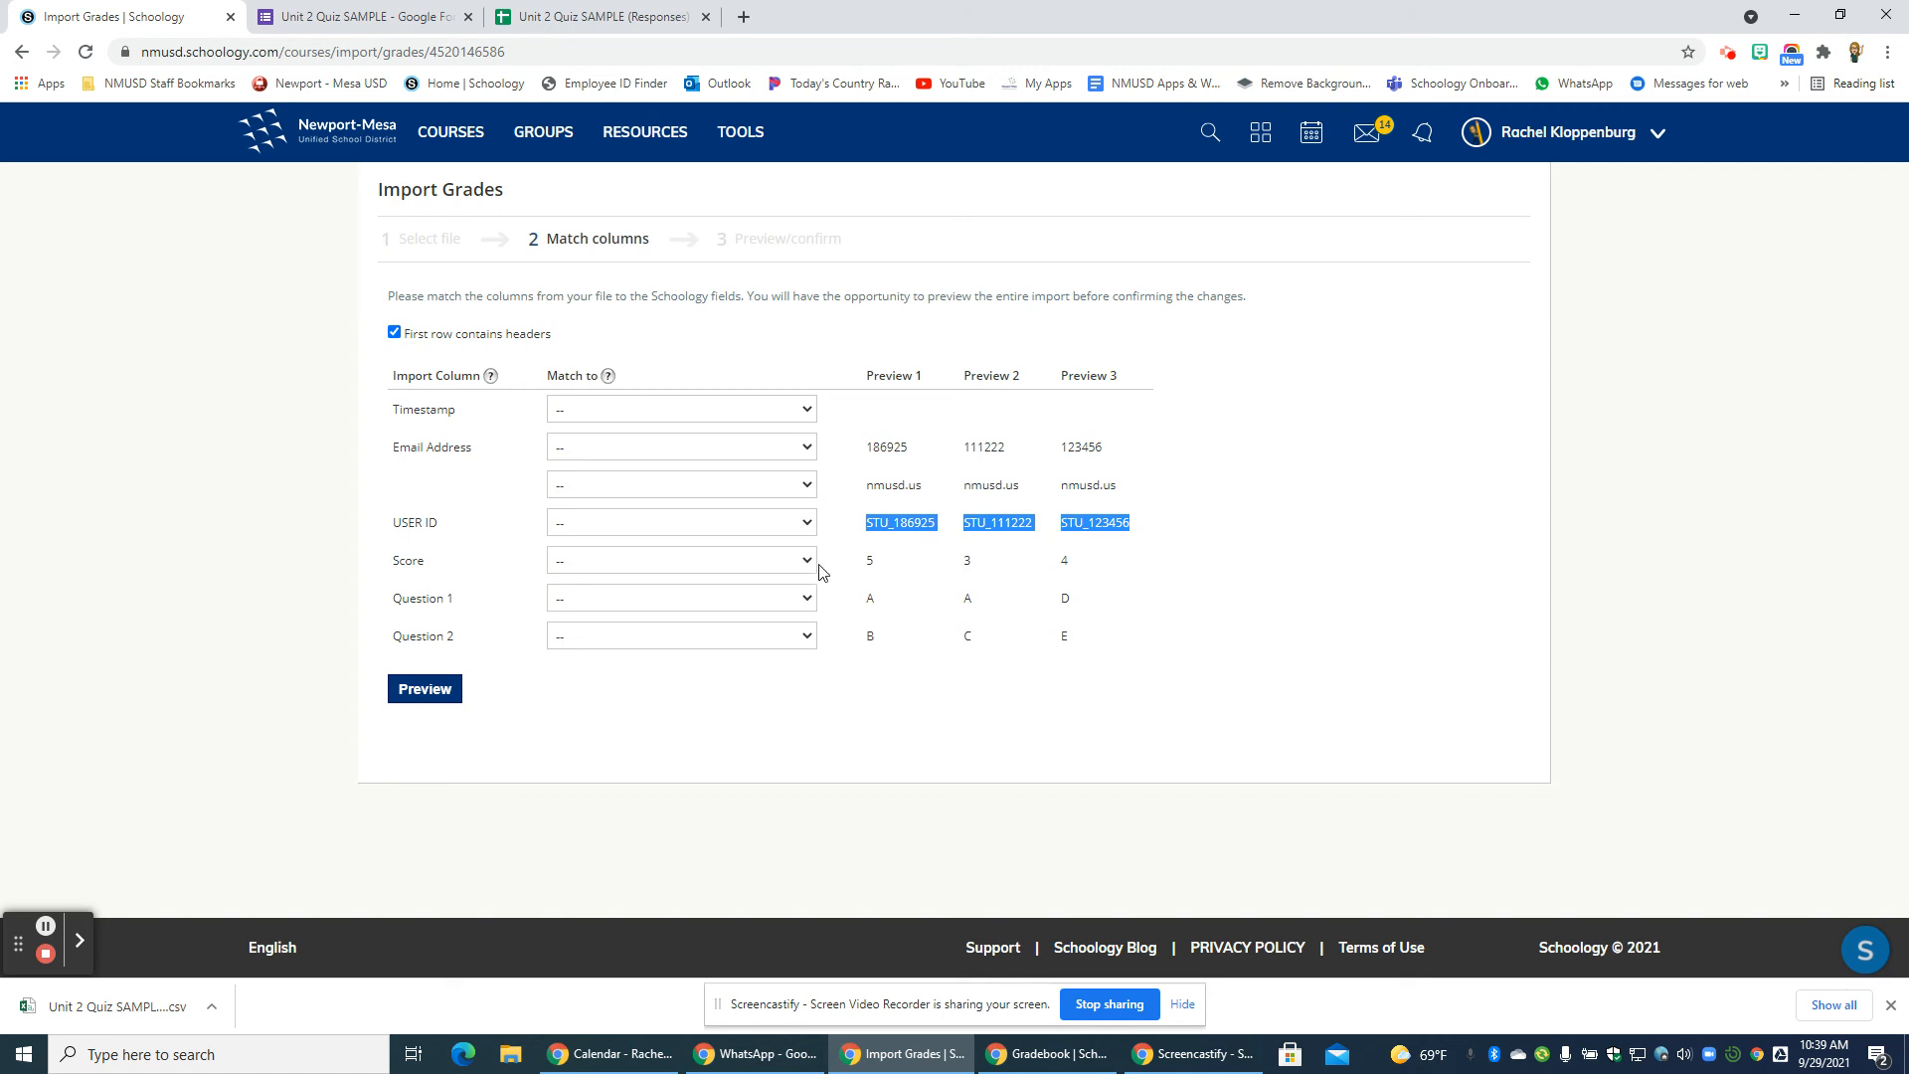
- Match the USER ID column to Unique User ID and the Score column to the existing Unit 2 Quiz assignment
click(753, 532)
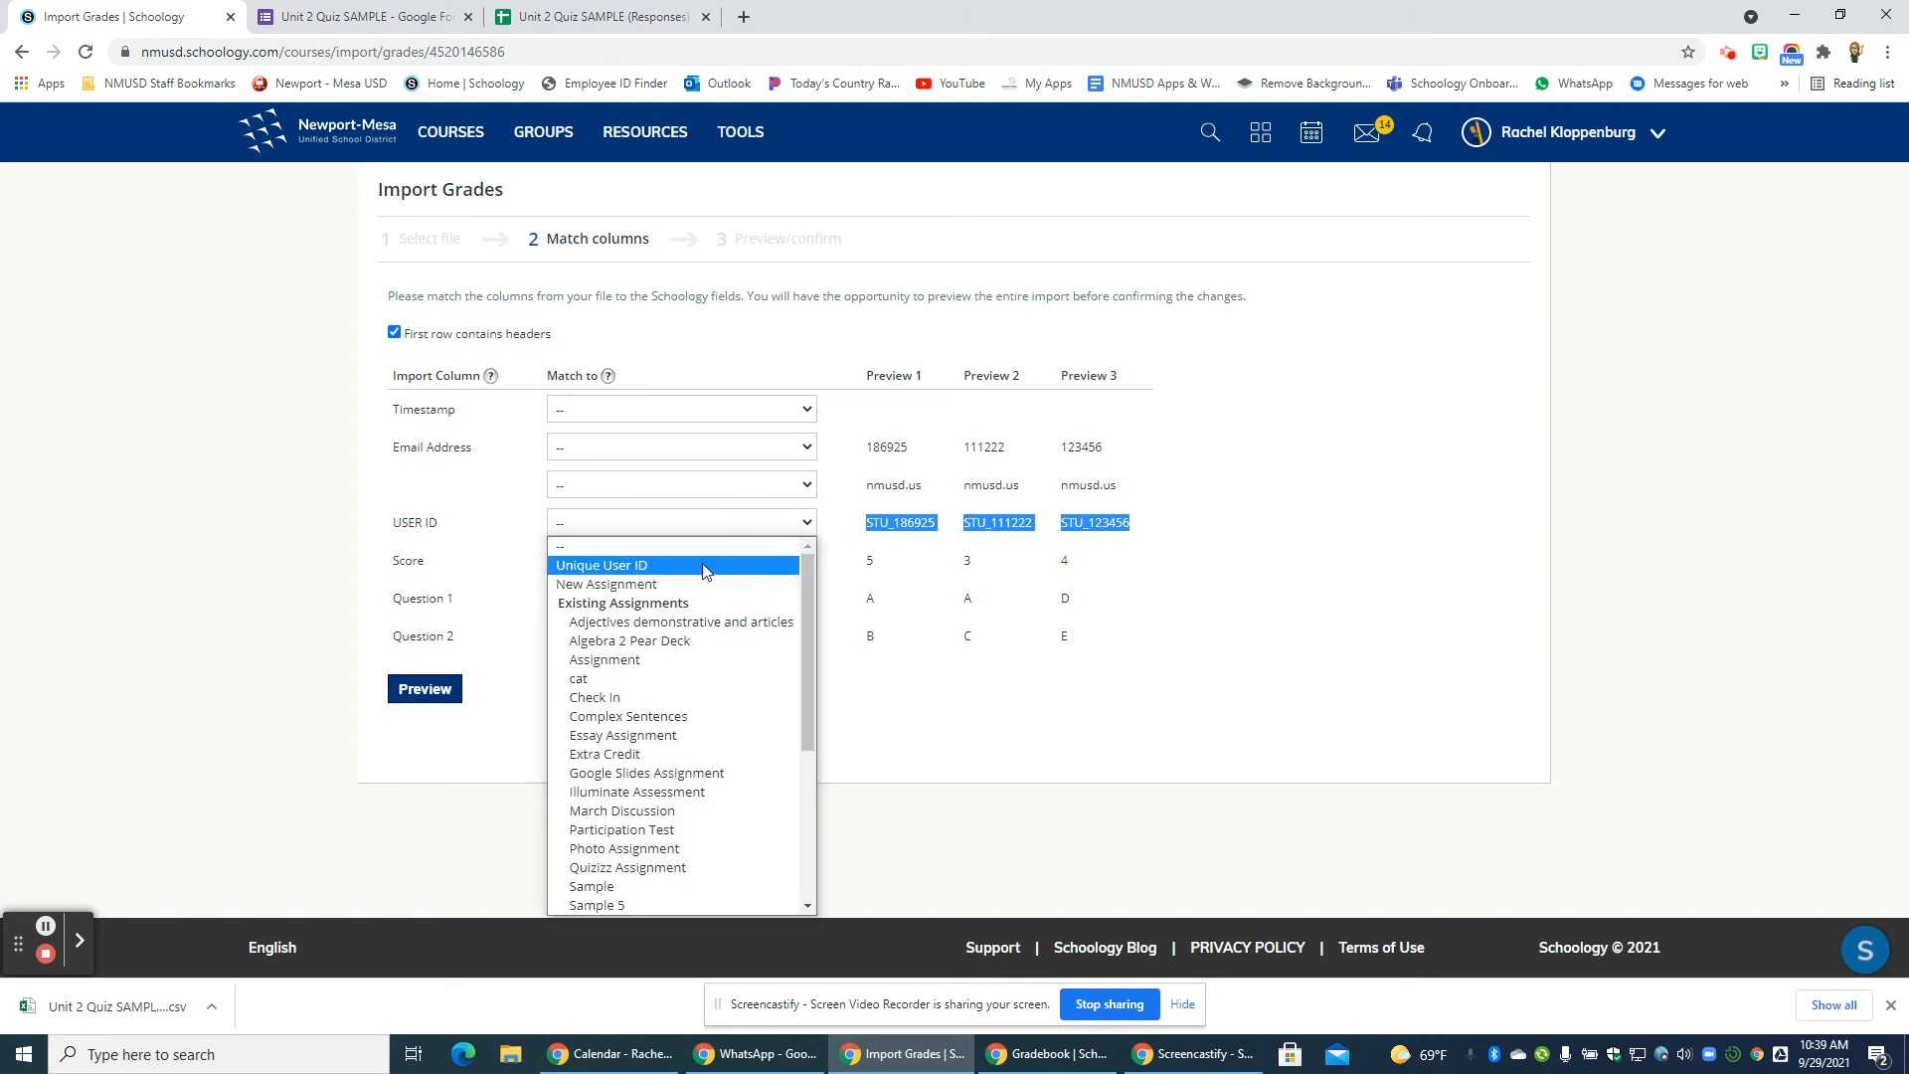
click(632, 569)
click(581, 716)
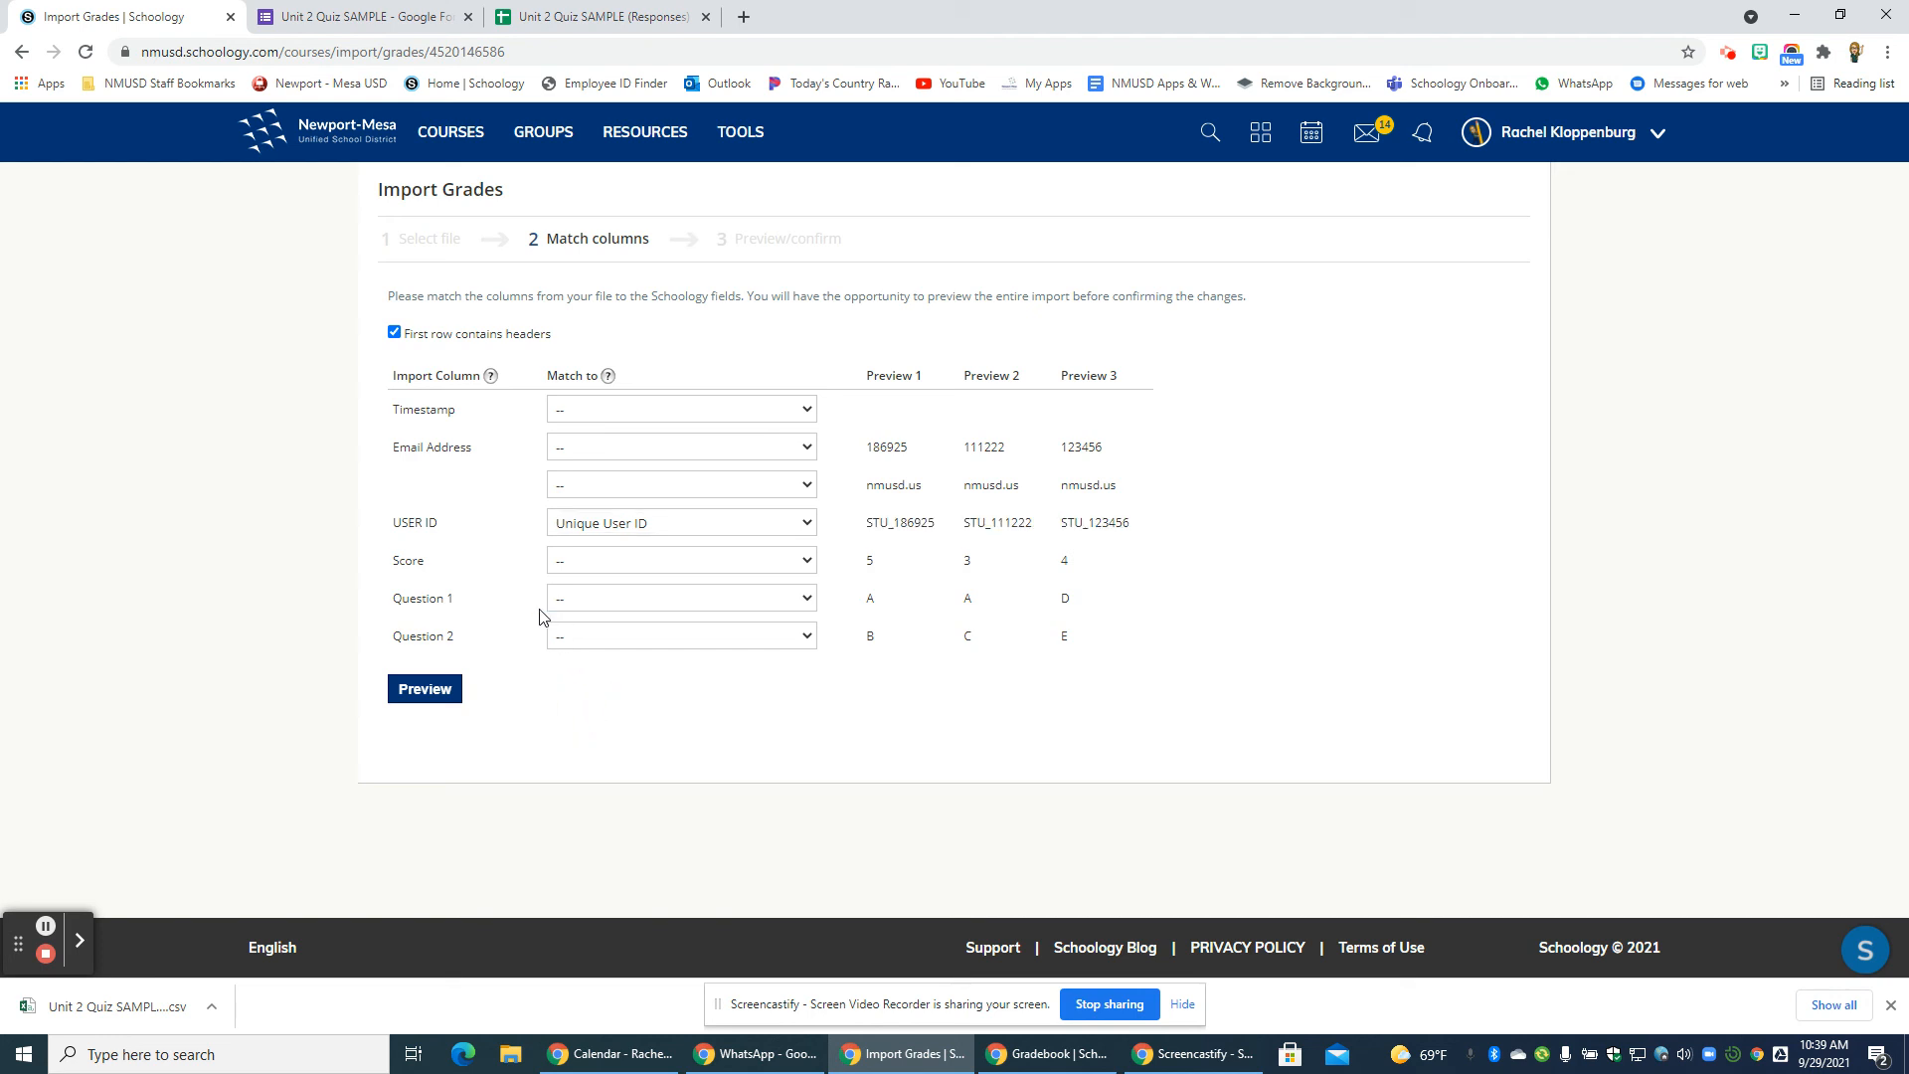
drag(857, 568, 1120, 554)
click(731, 562)
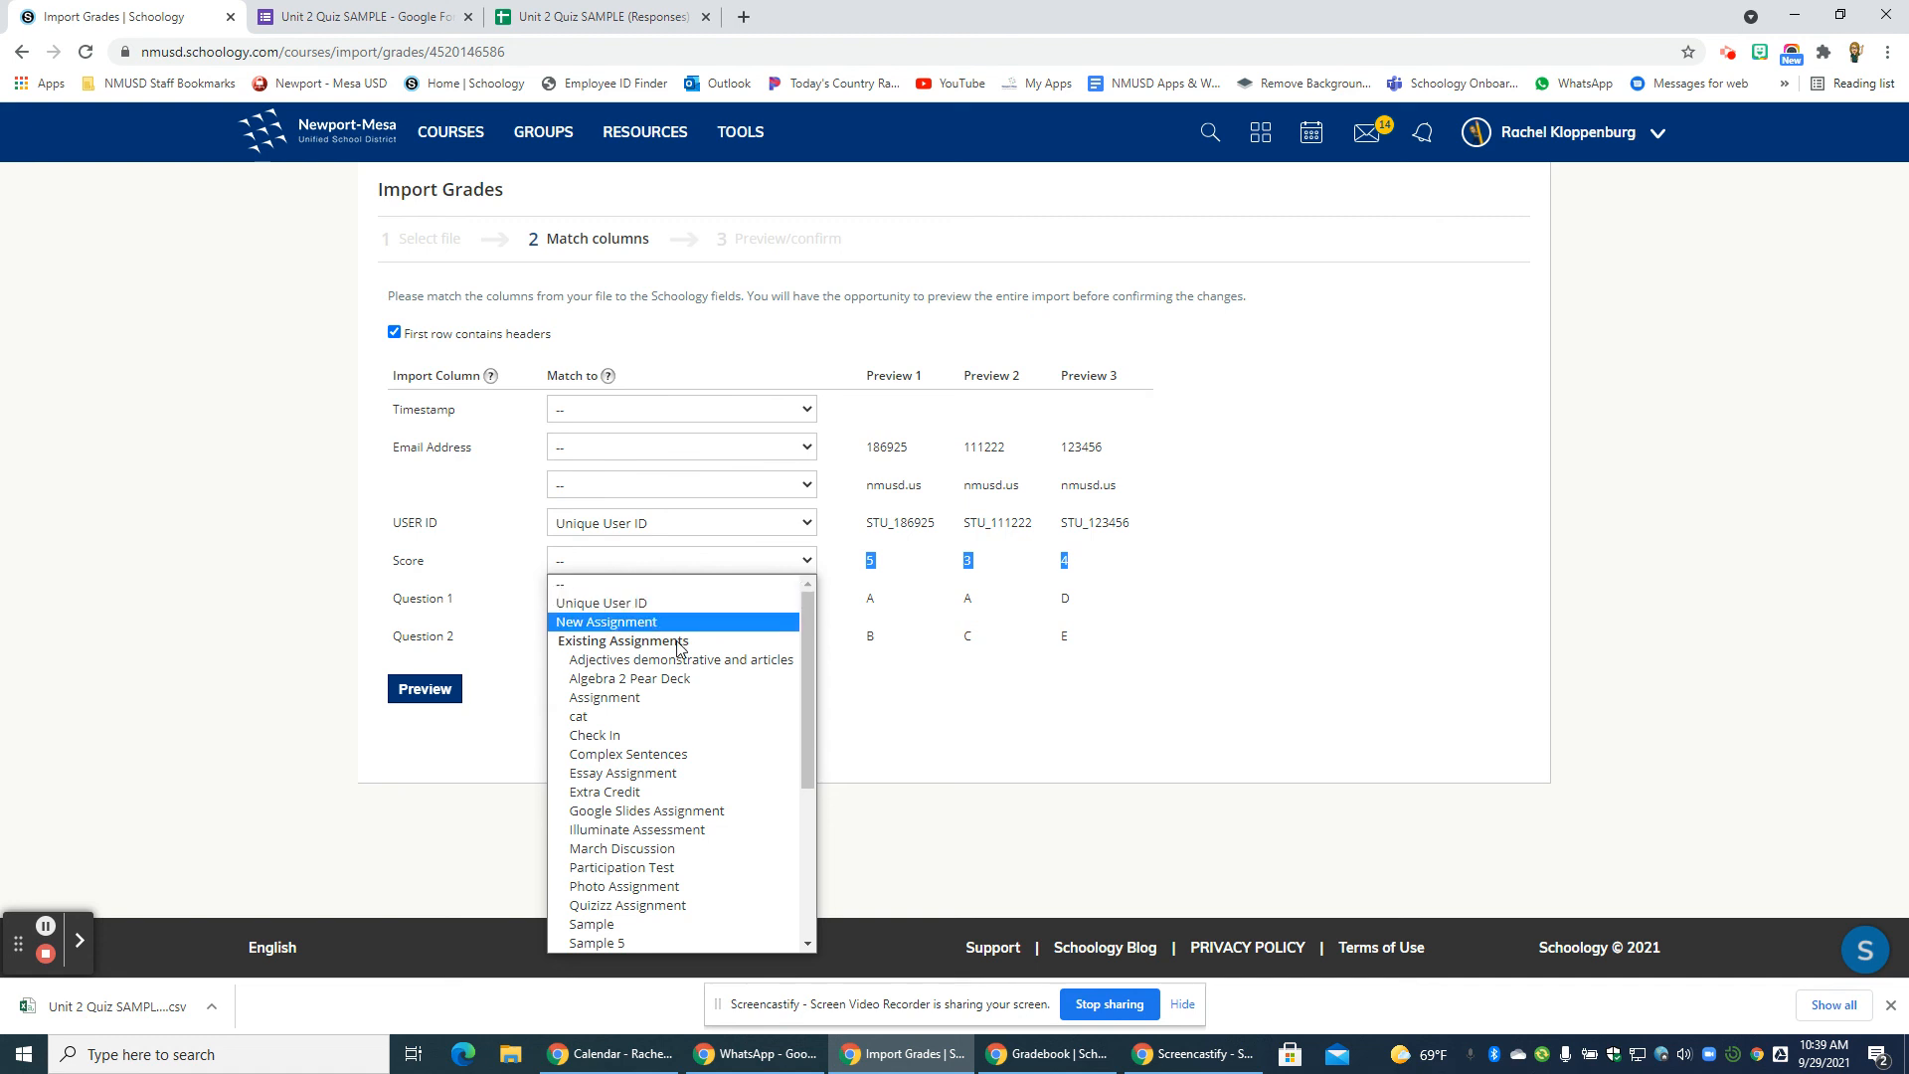
scroll(654, 746, down, 5)
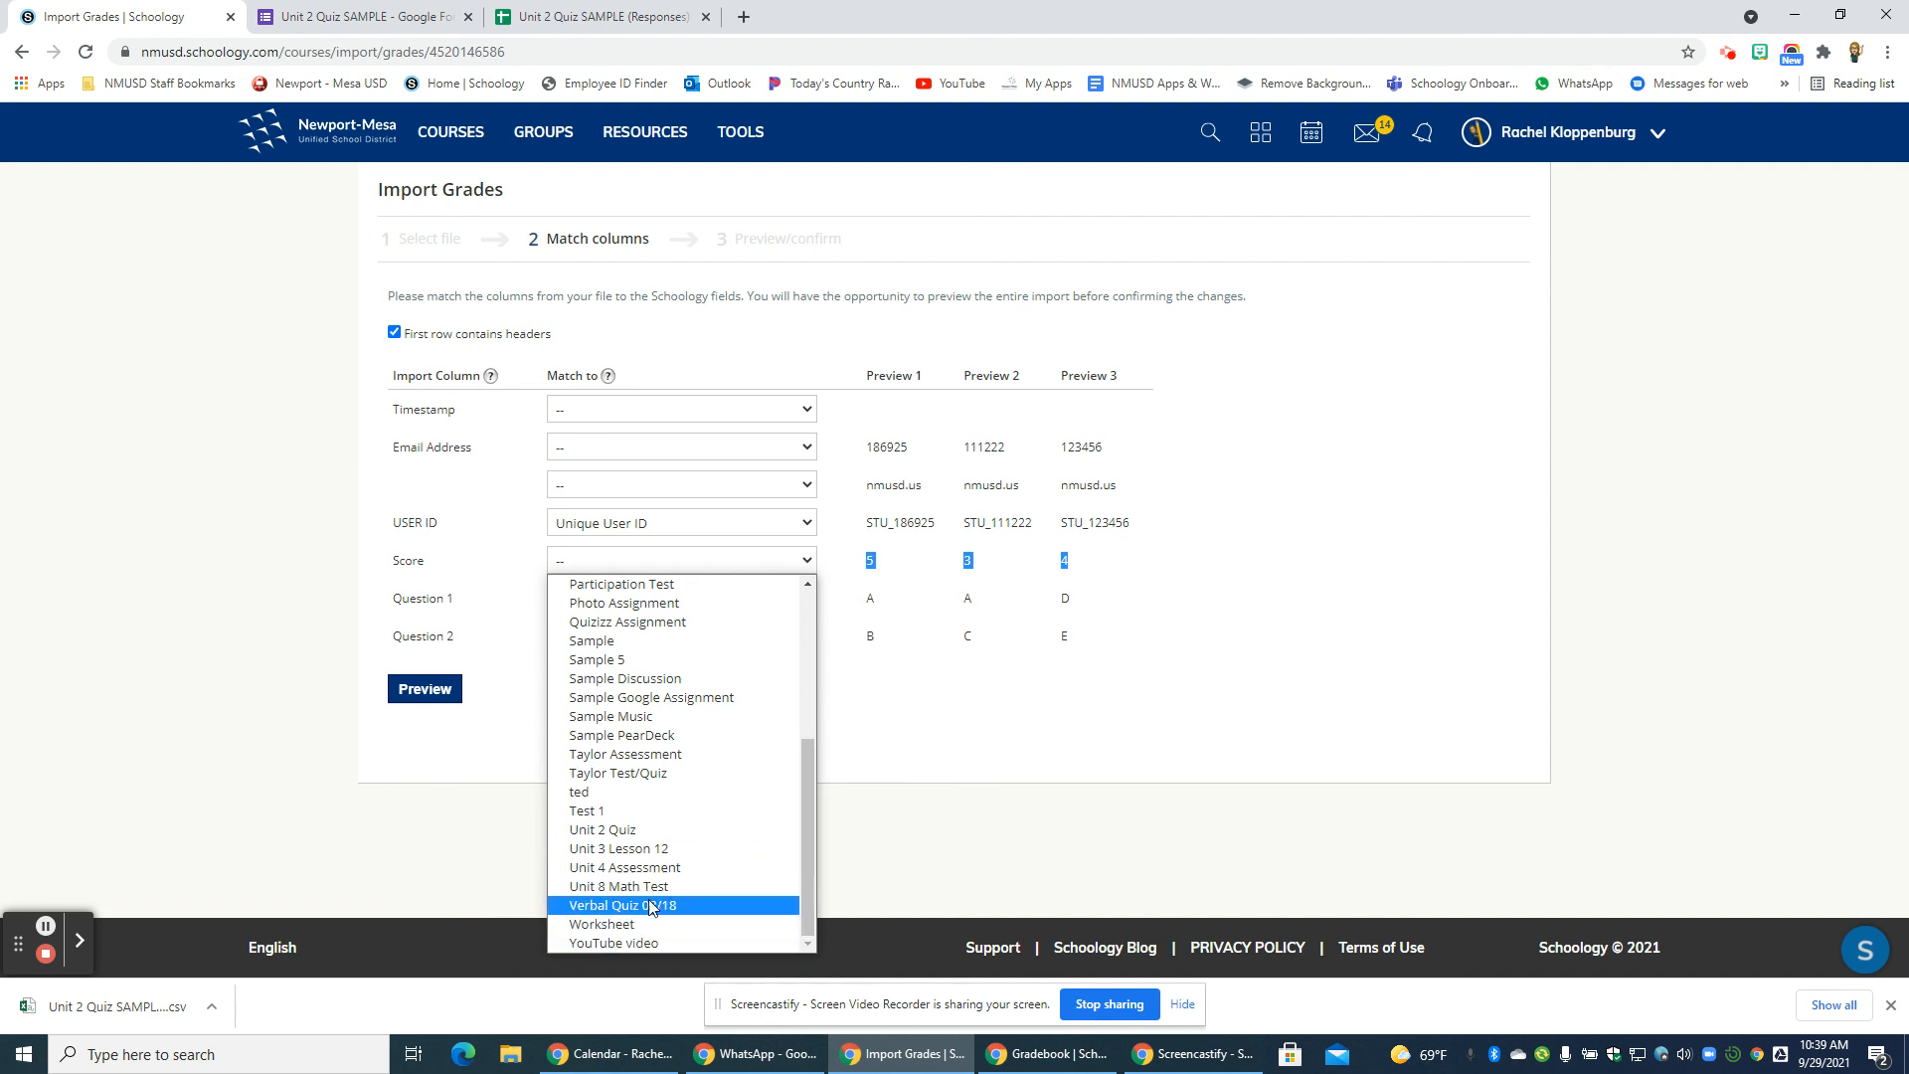
click(656, 831)
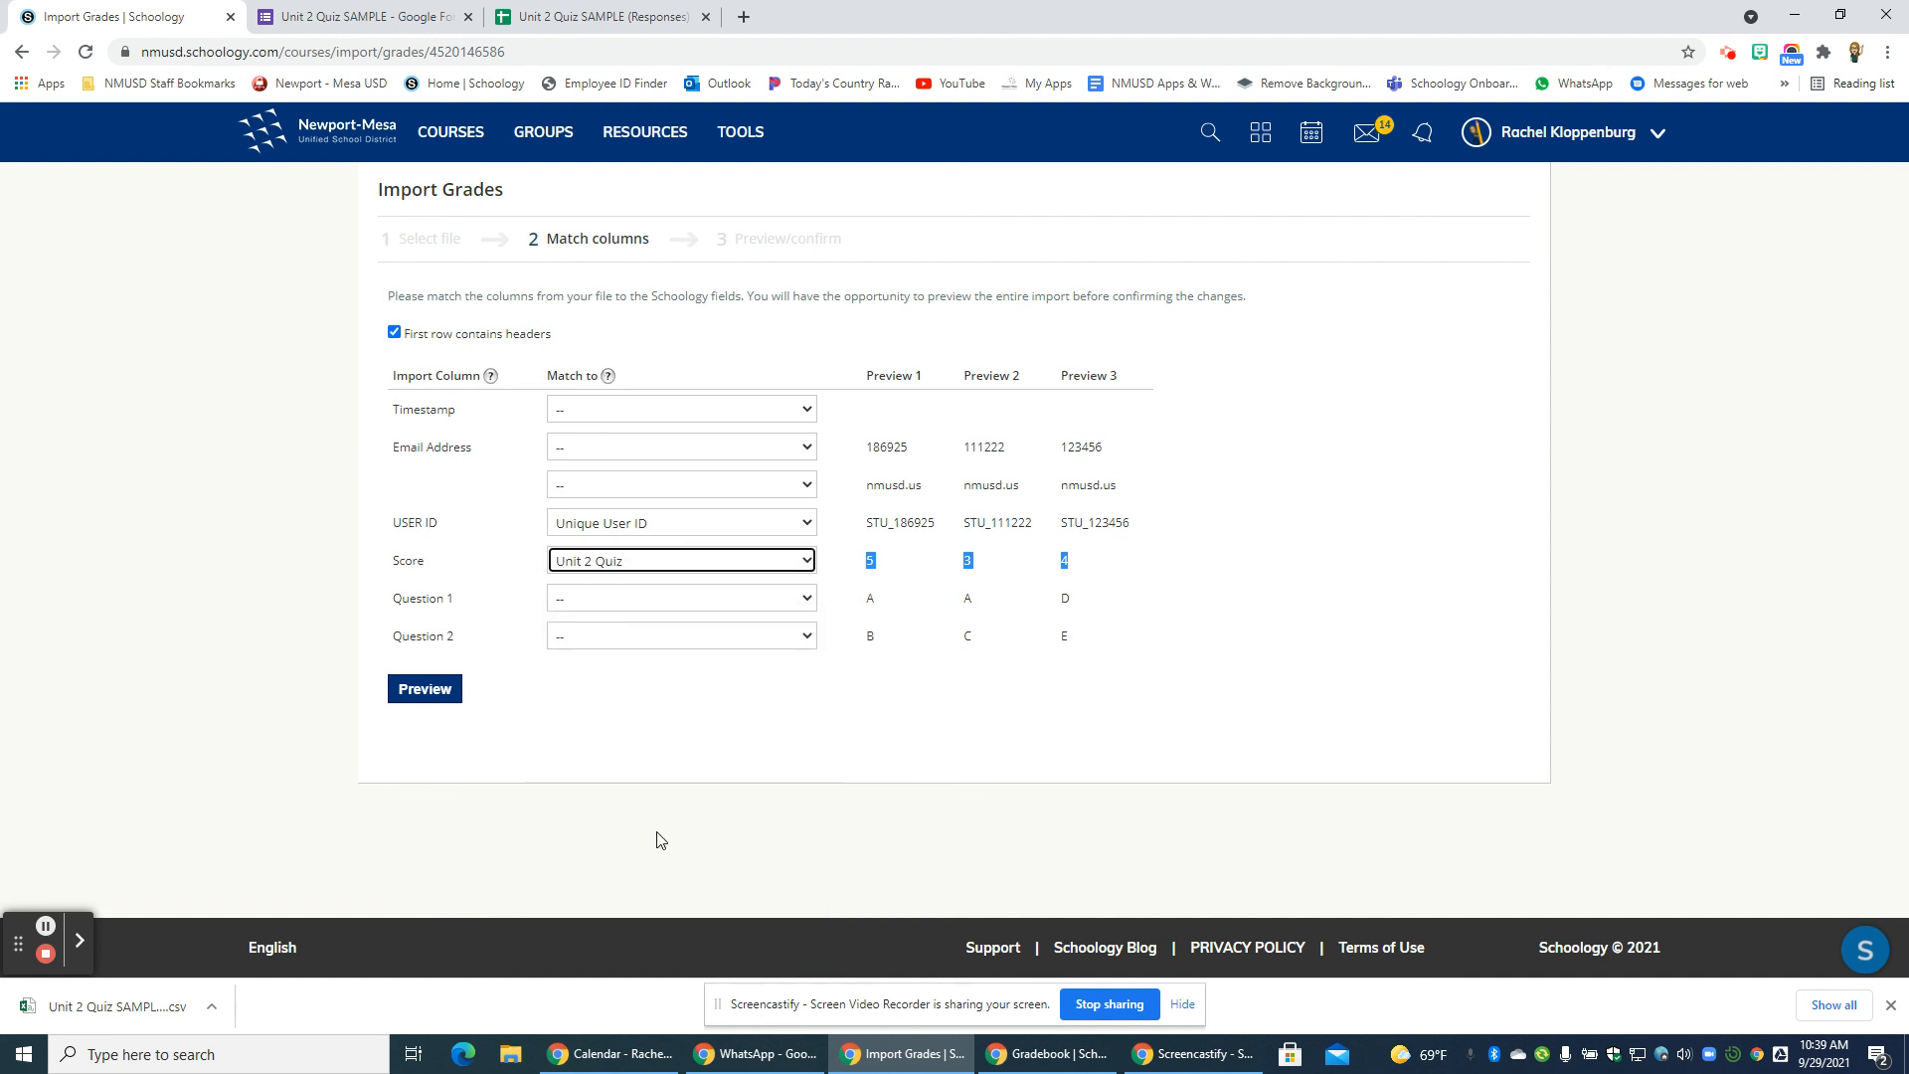
click(684, 729)
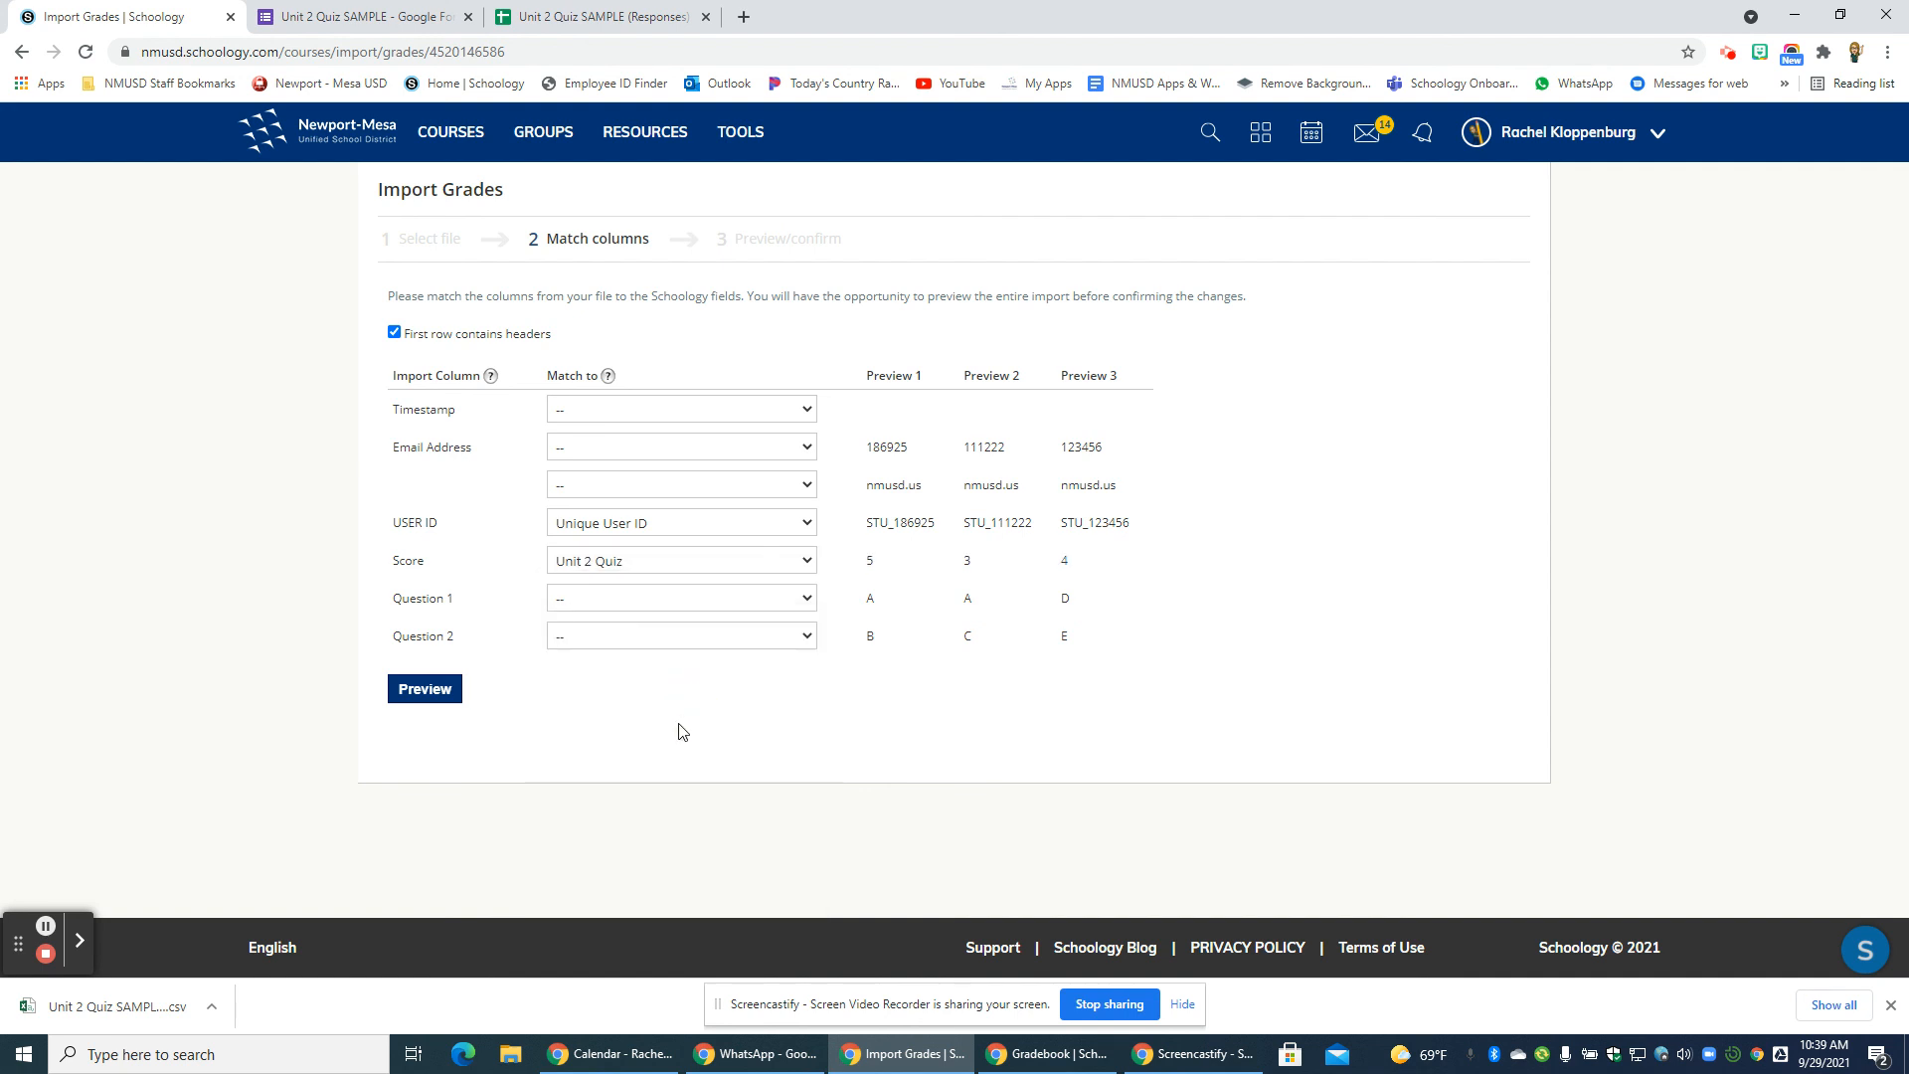
- Preview and confirm the grade import, and check the imported Unit 2 Quiz score in the gradebook
click(436, 701)
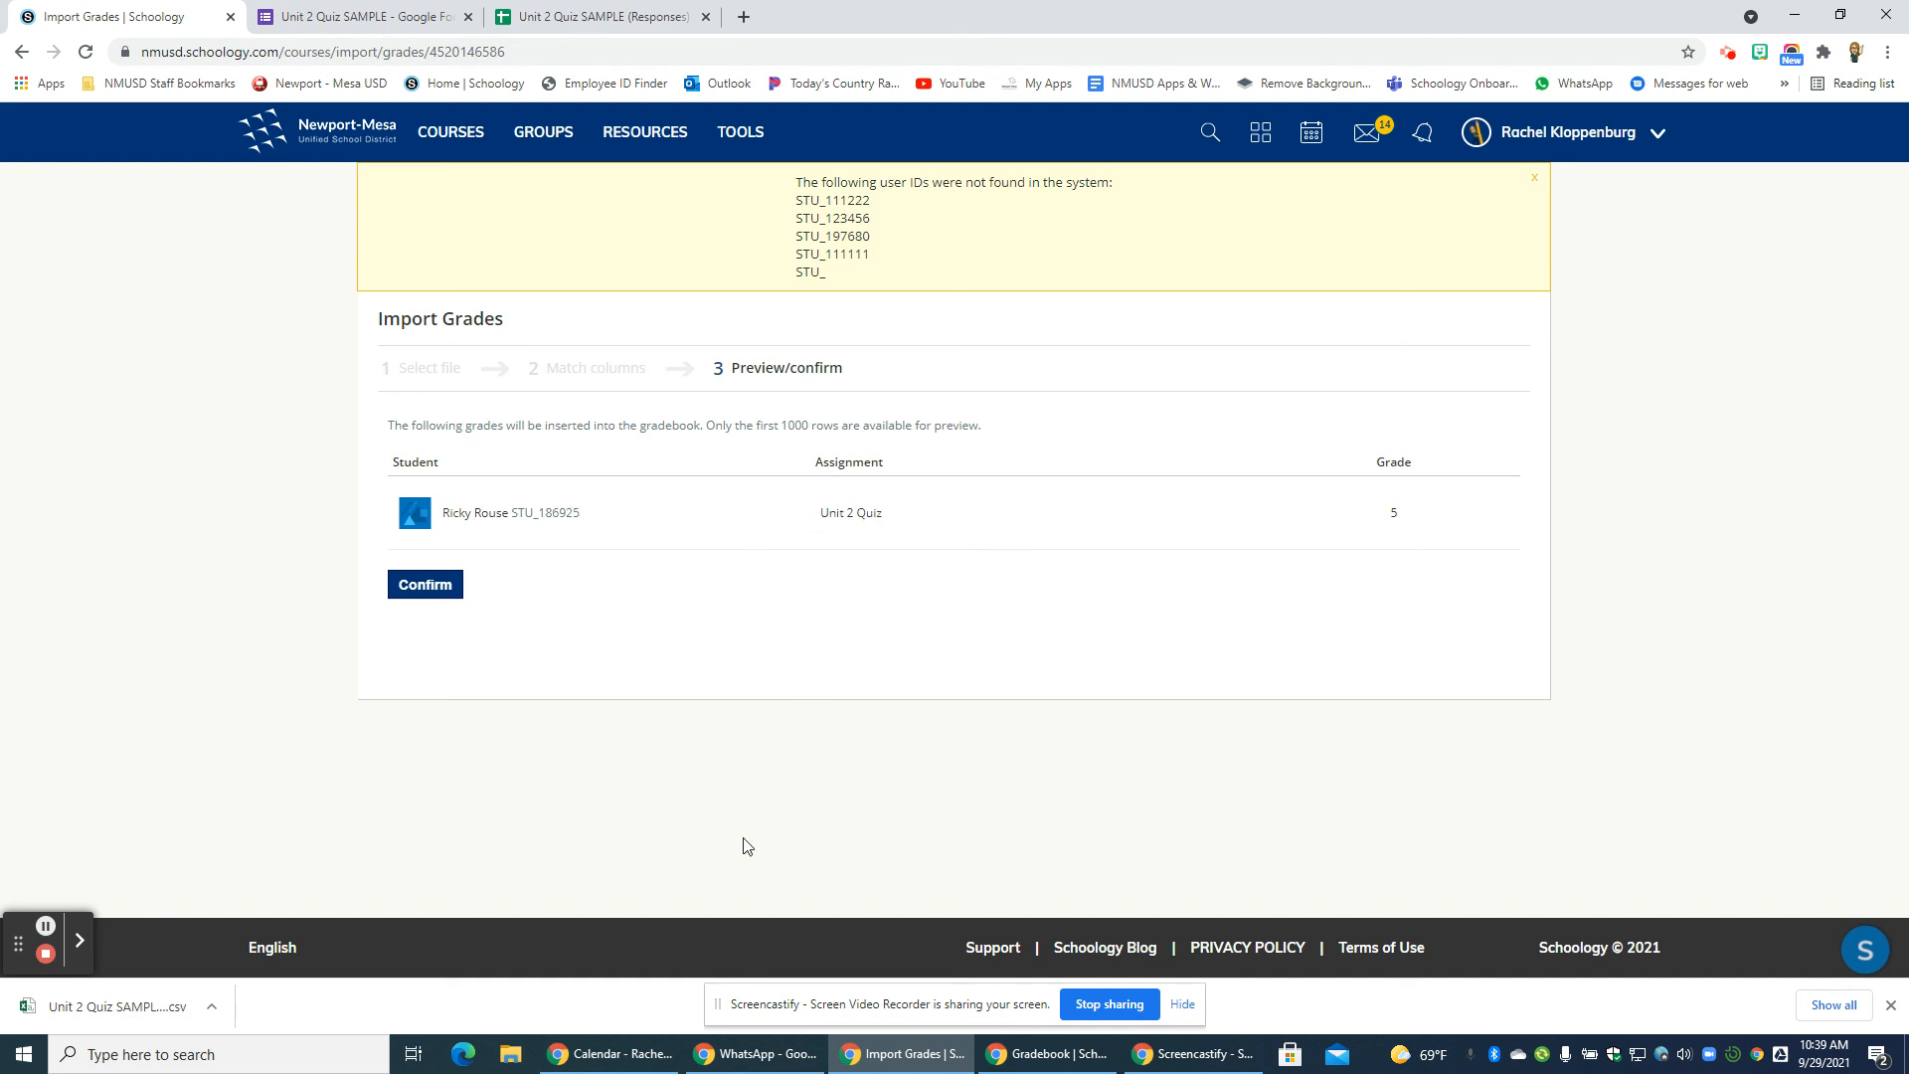
click(425, 585)
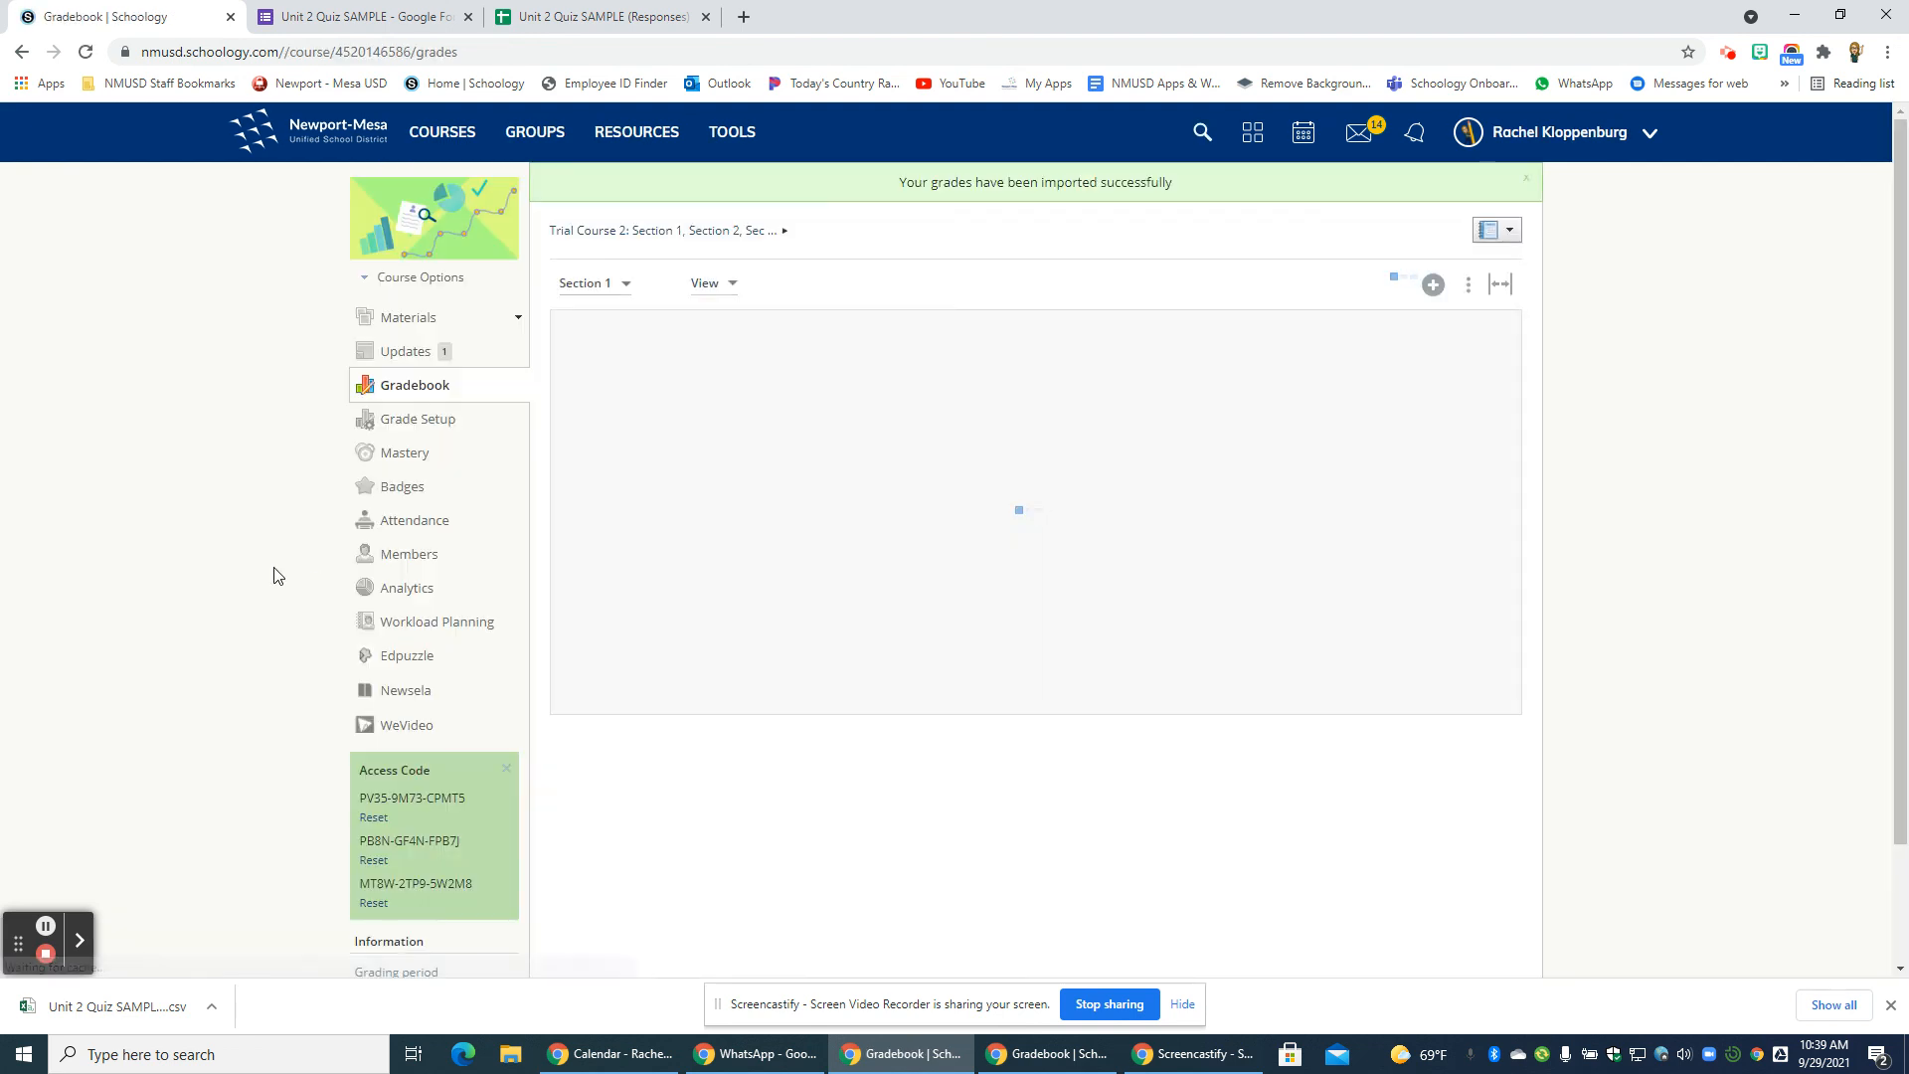
click(999, 428)
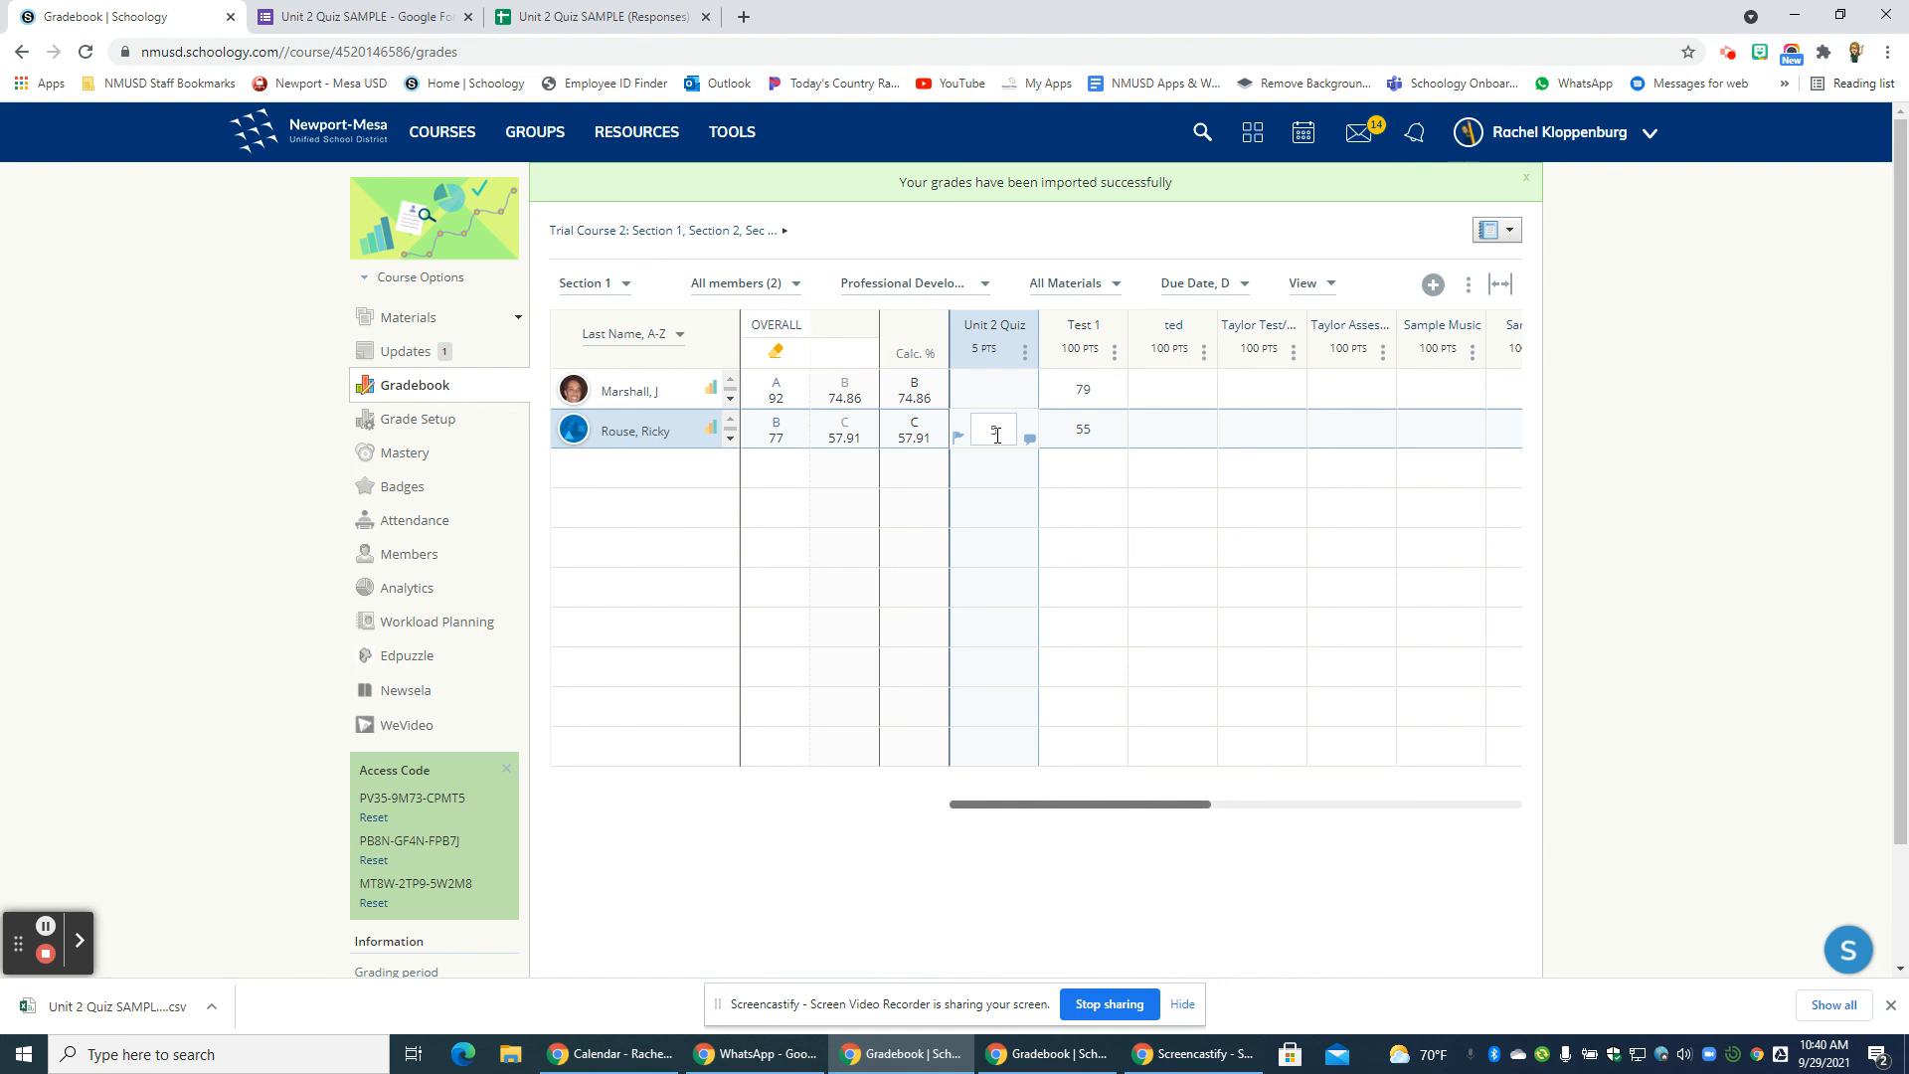
key(Return)
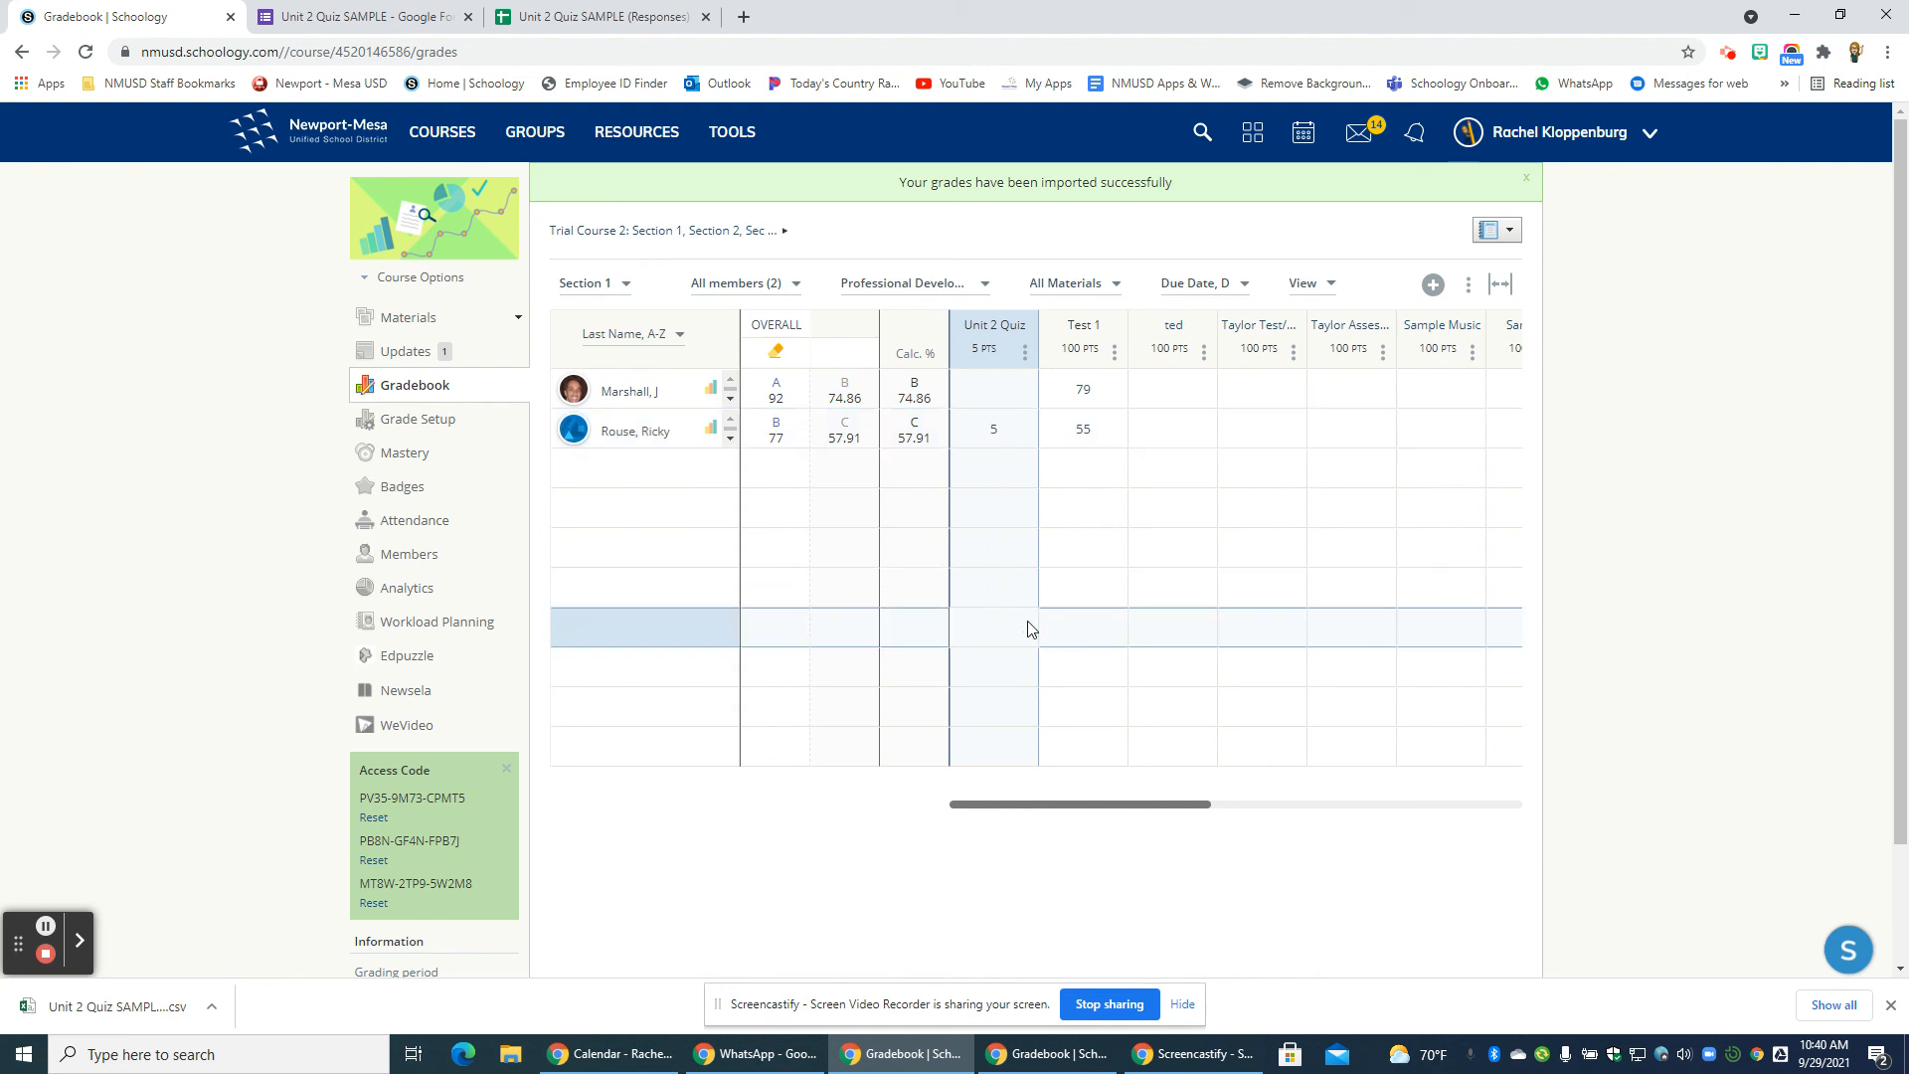